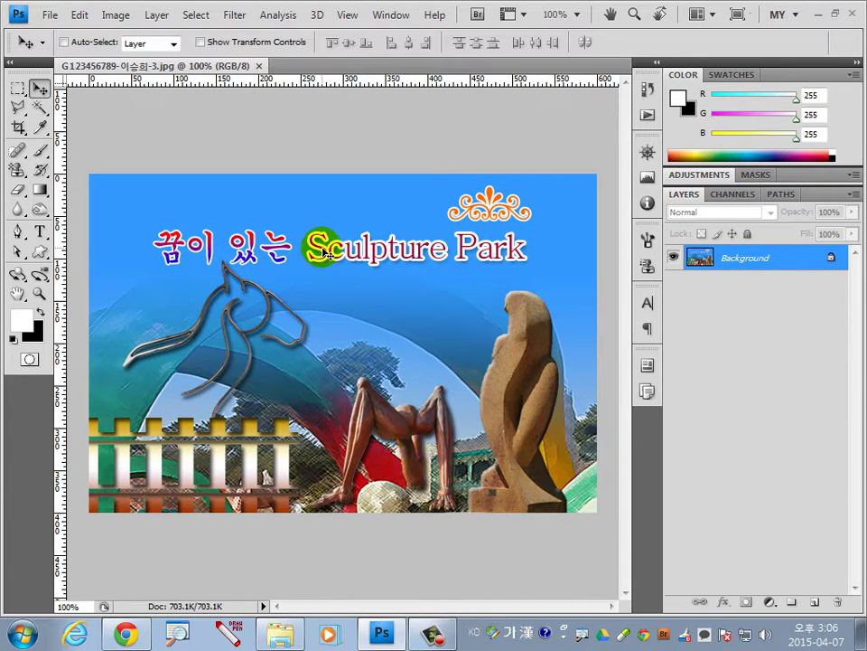
- Open the File menu to begin a new document beside the Sculpture Park reference
click(51, 15)
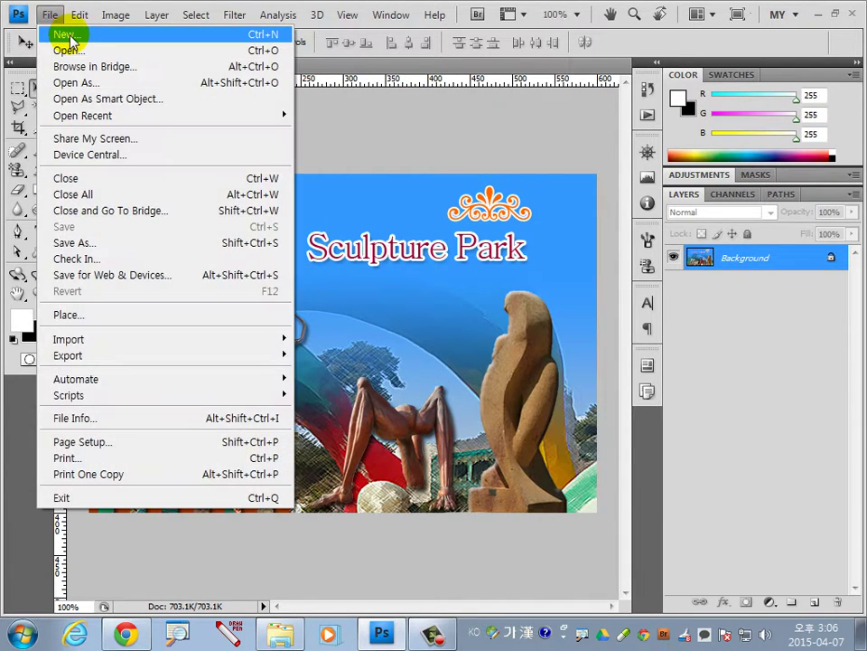
- Create a new white Untitled-1 document, 600 × 400 pixels at 72 ppi
click(64, 34)
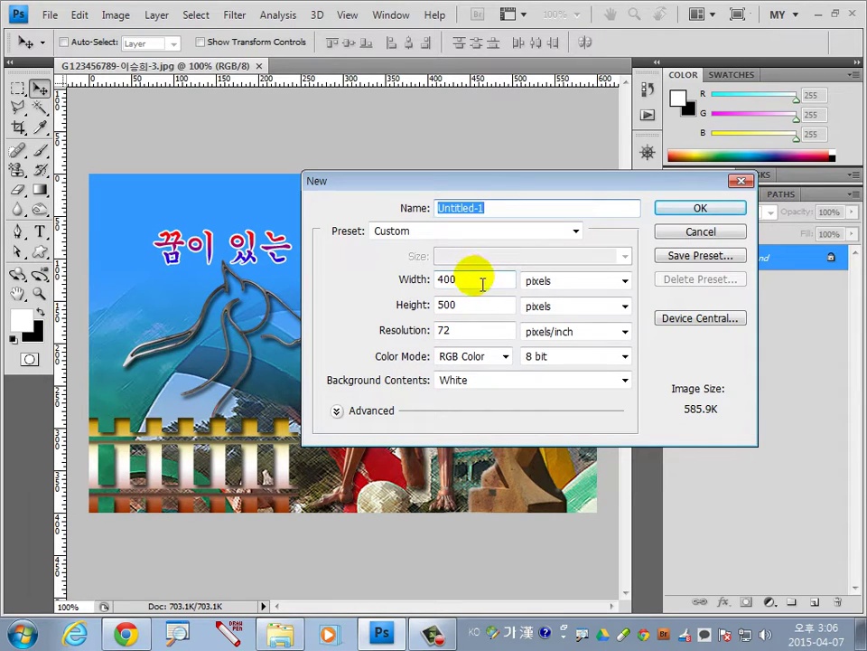
double_click(486, 282)
text(6)
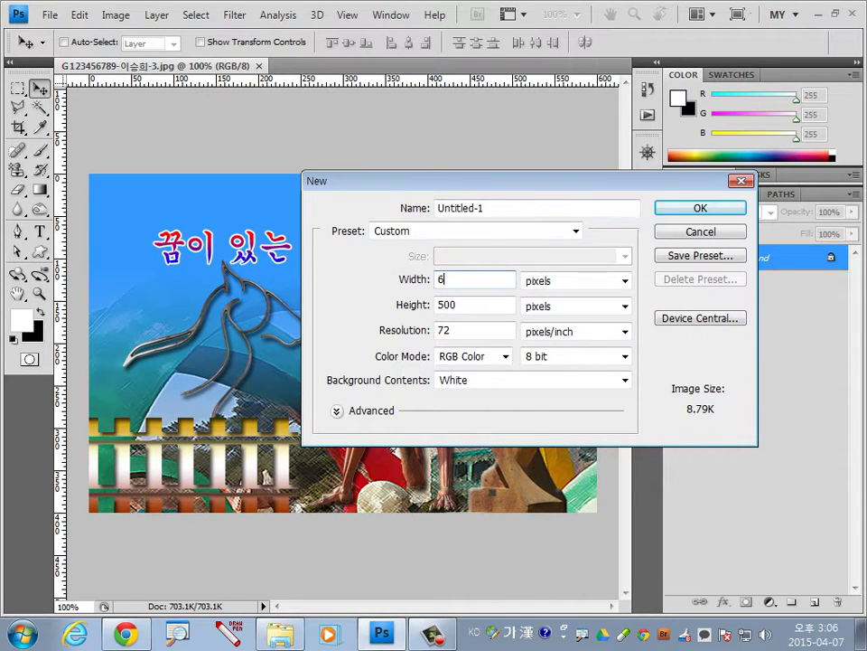
key(Tab)
text(4)
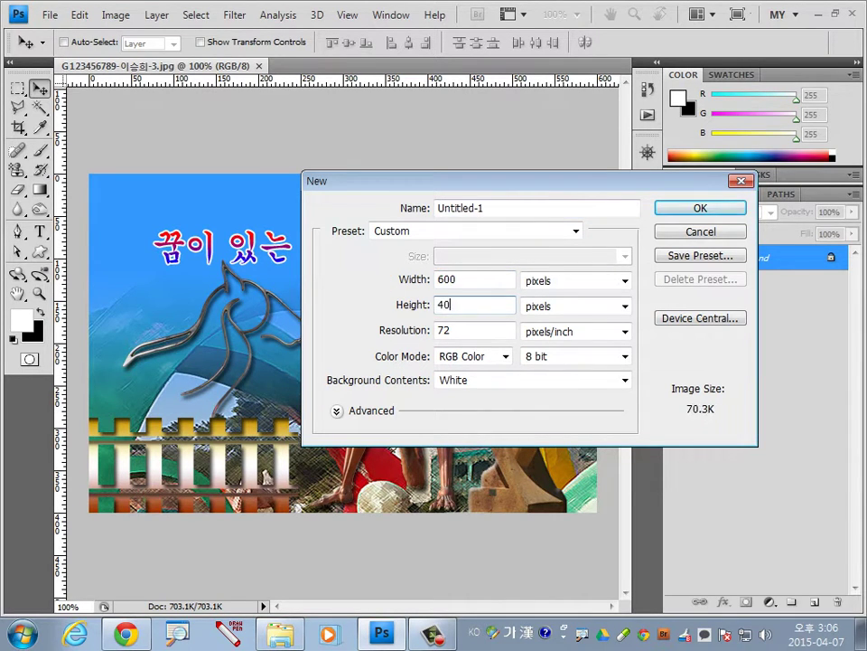
text(0)
key(Return)
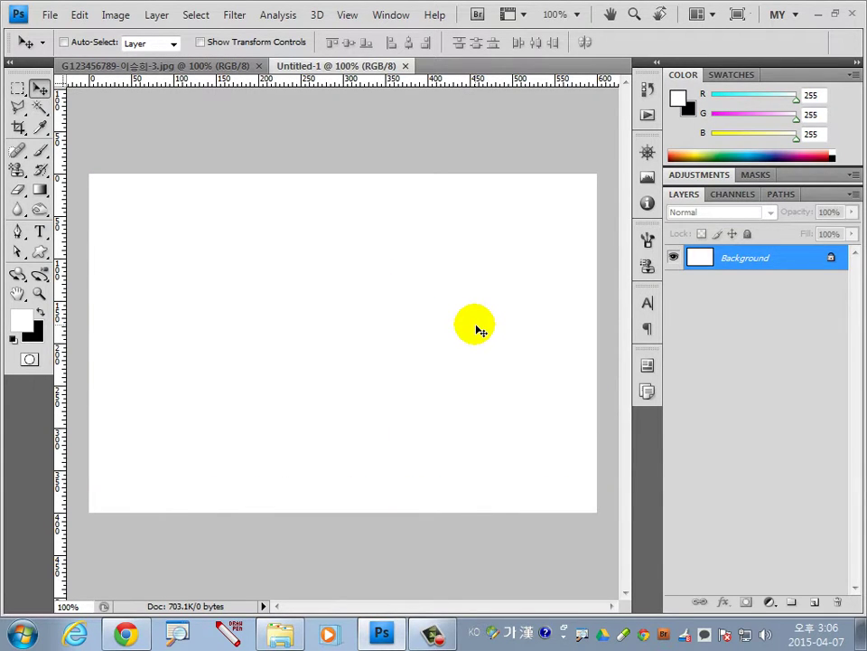
- Fill the canvas with foreground colour #3399FF, then bring up the Open dialog
click(25, 320)
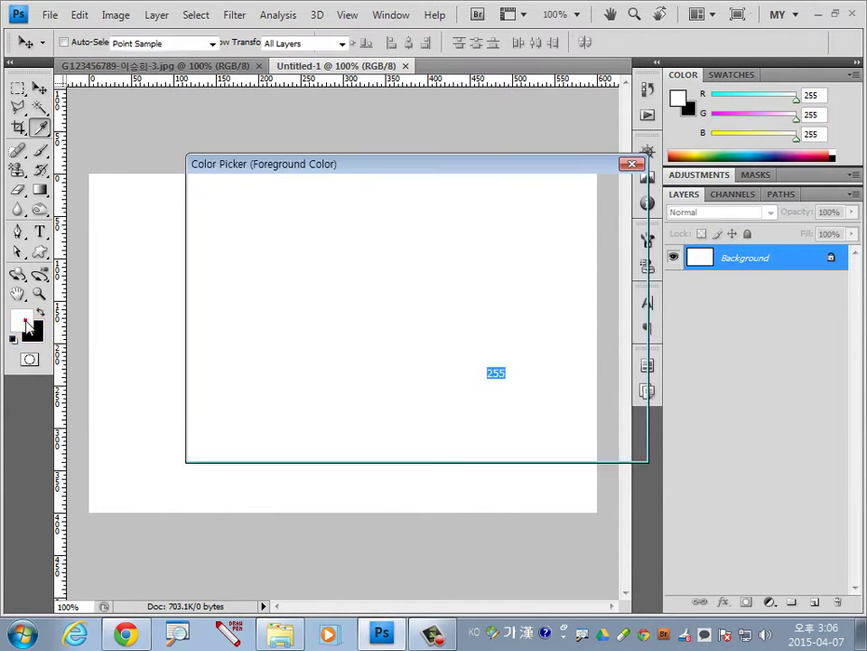
click(492, 442)
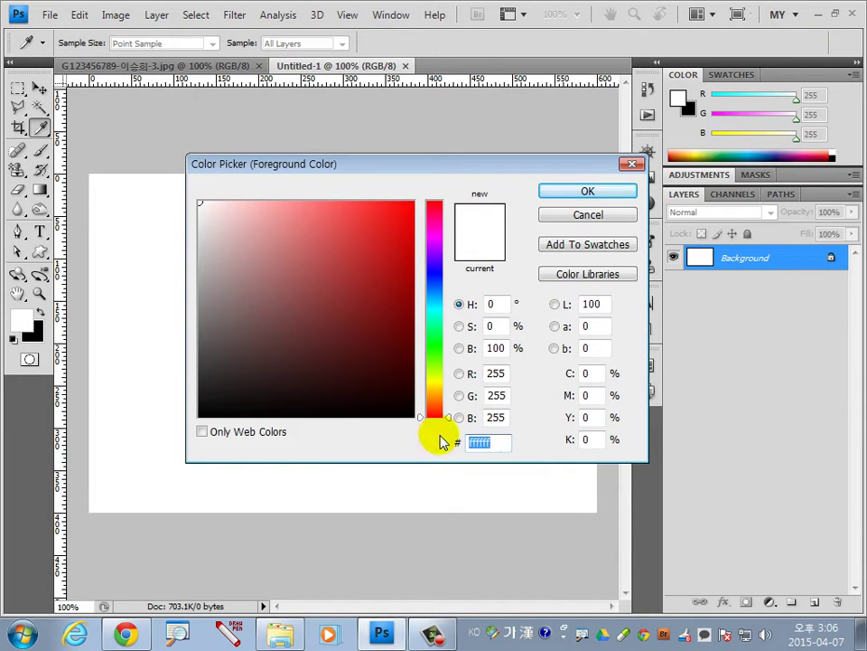
text(3399)
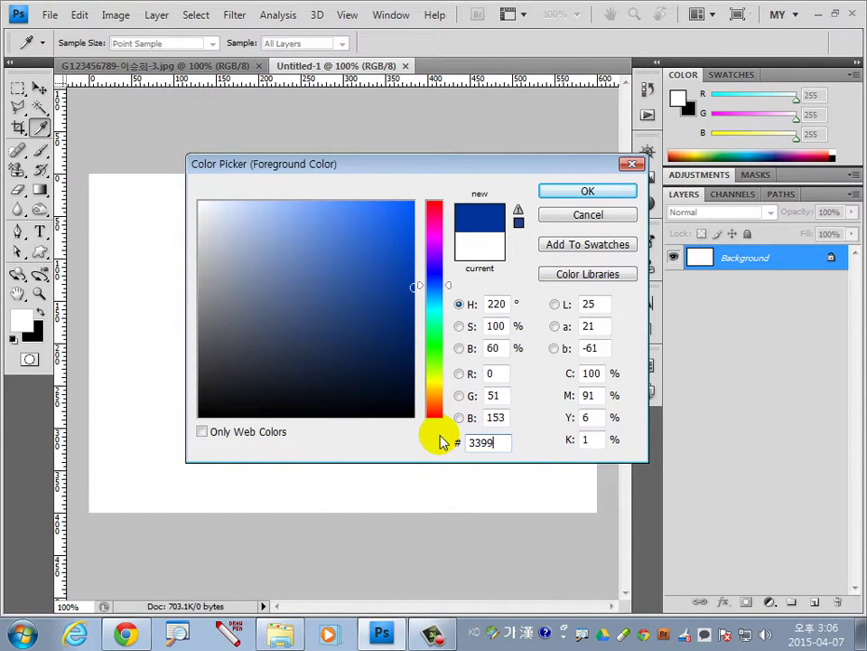
text(ㅌ)
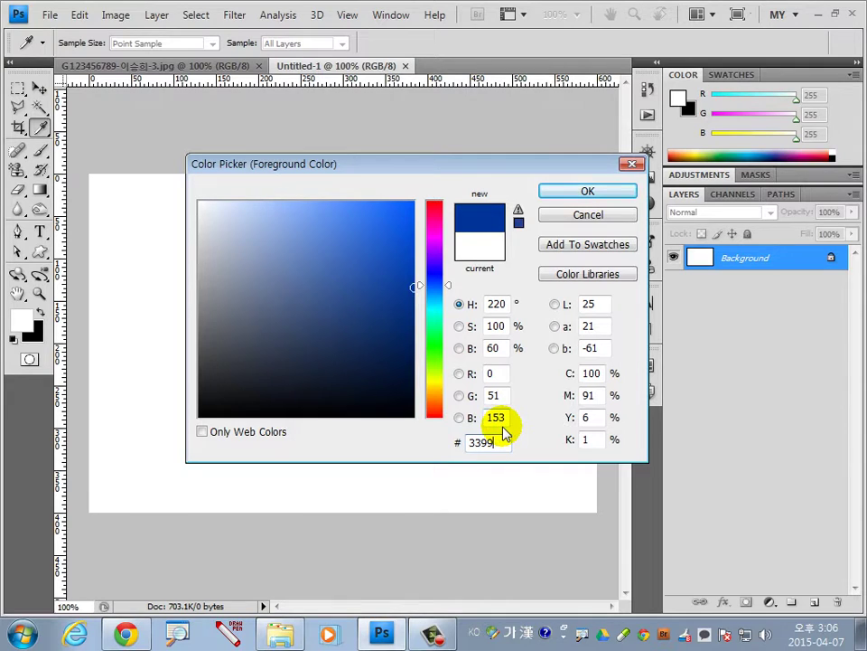
text(ff)
click(583, 191)
key(v)
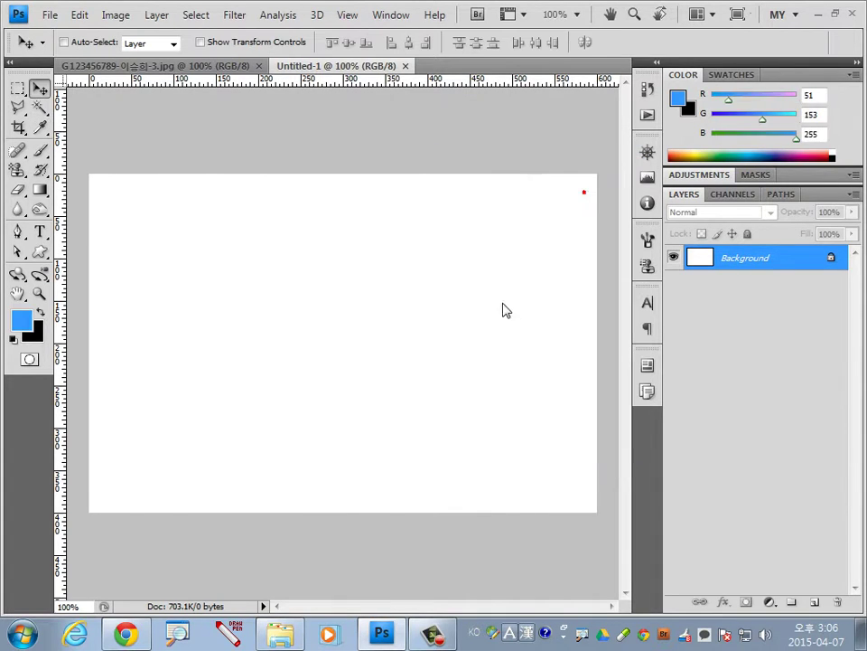
click(507, 310)
key(alt+BackSpace)
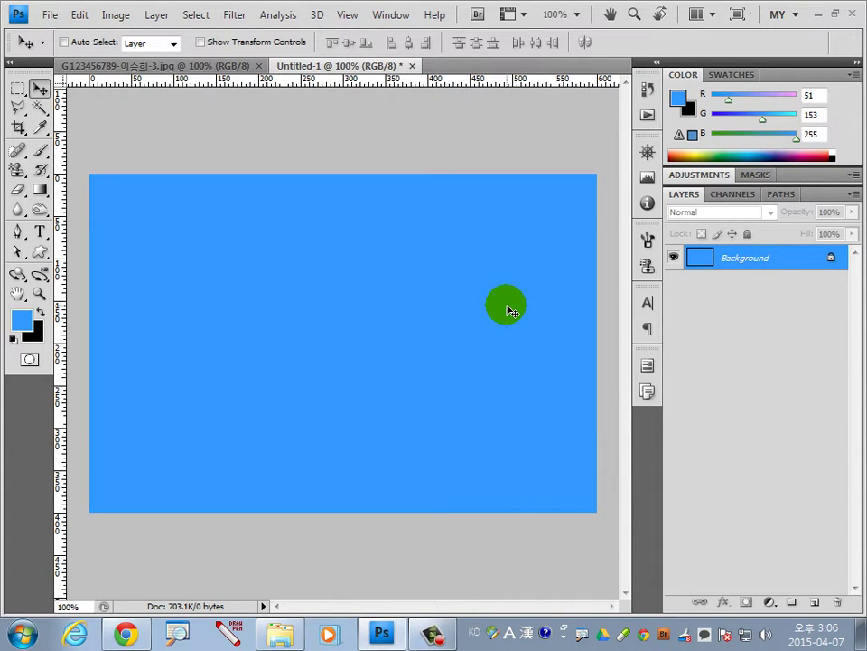
key(ctrl+o)
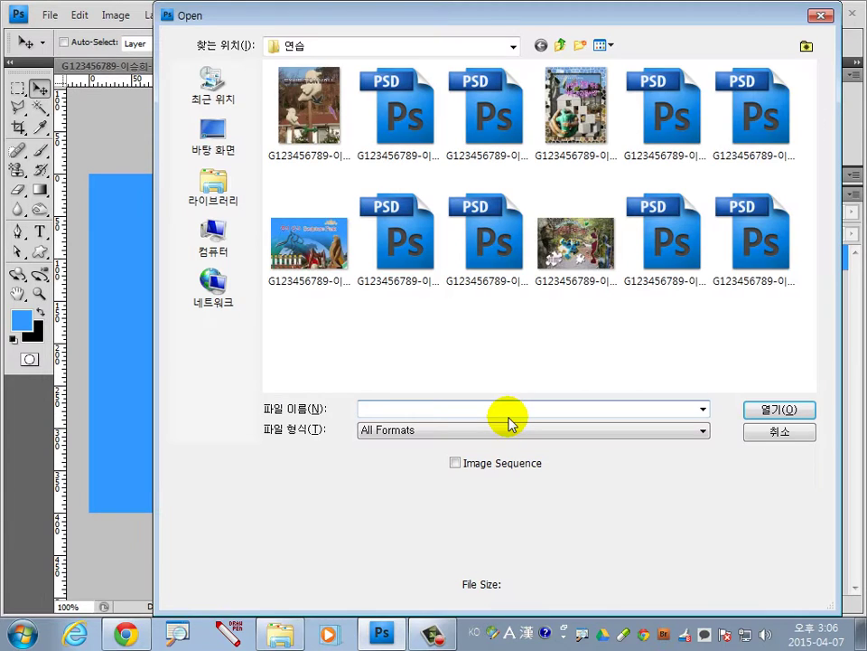
- Browse up to the 소스파일 folder and open the four photos 2급-5 through 2급-8
click(560, 46)
double_click(307, 105)
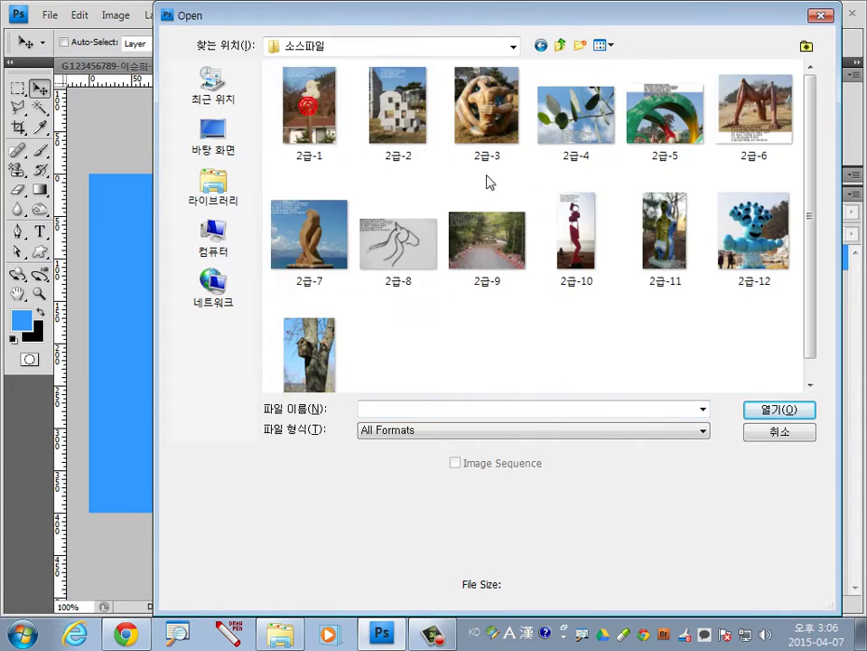
click(694, 103)
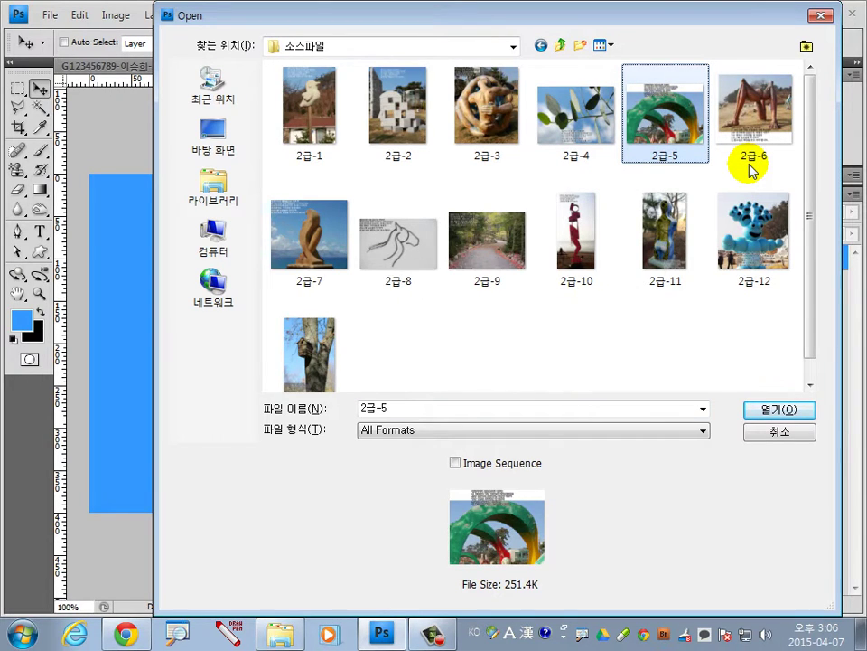
shift+click(394, 262)
click(792, 410)
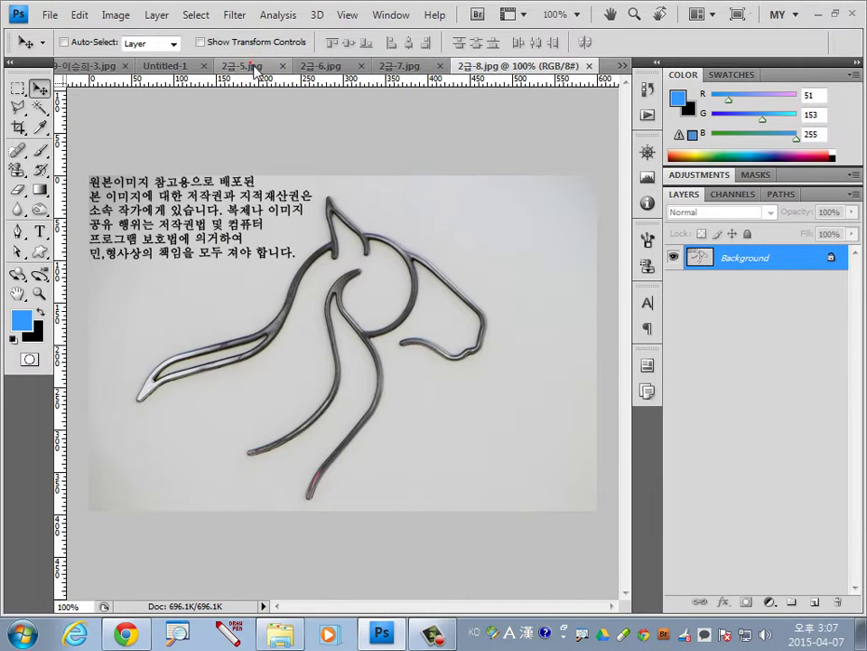
- Copy the 2급-5 arch photo into Untitled-1 as Layer 1, scaled to fit the canvas
click(258, 66)
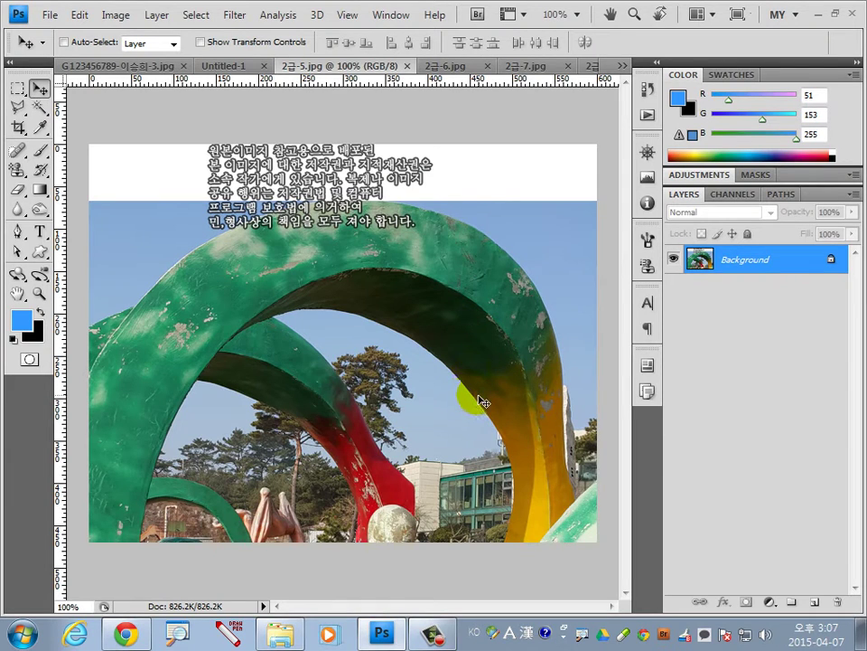
key(ctrl+a)
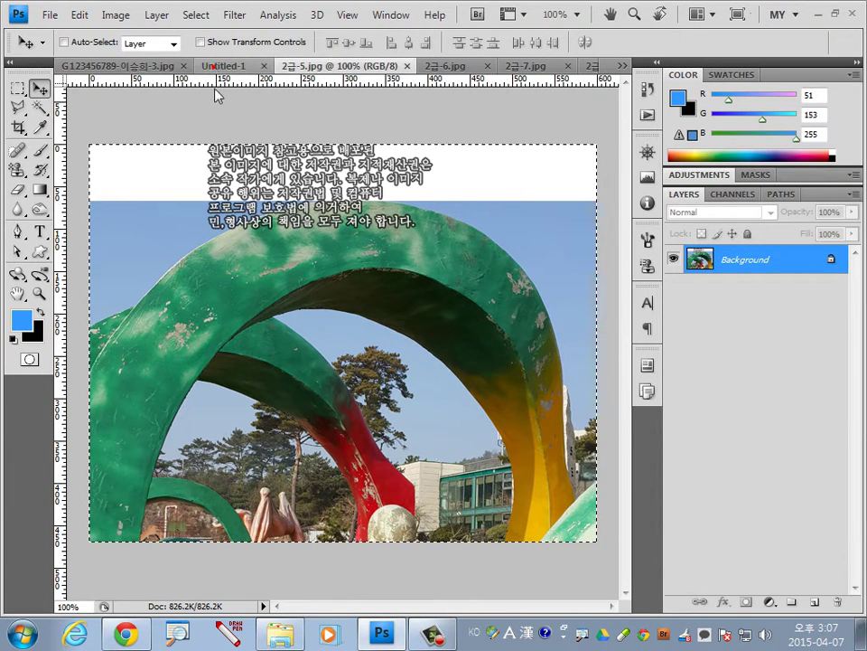
drag(217, 95, 331, 342)
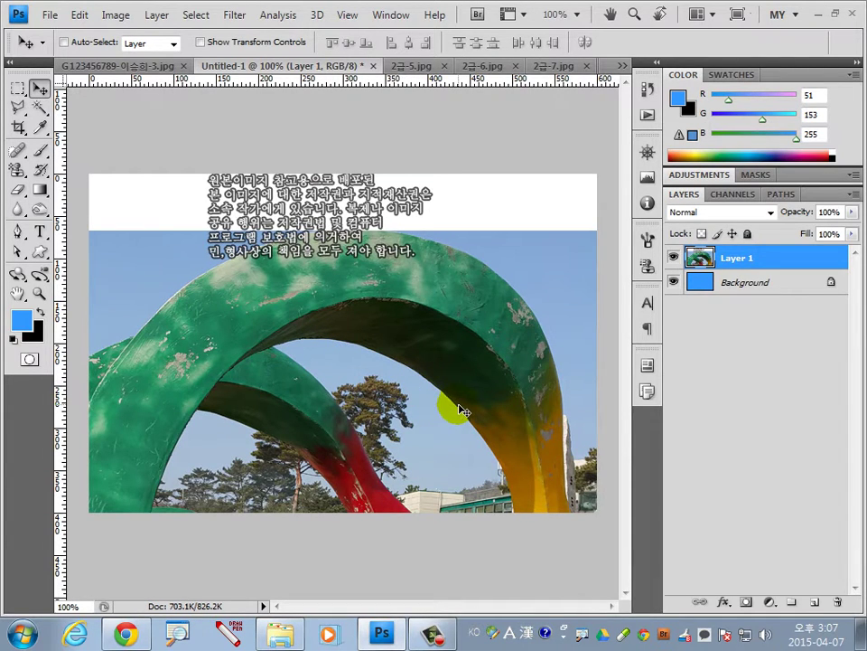
key(ctrl+t)
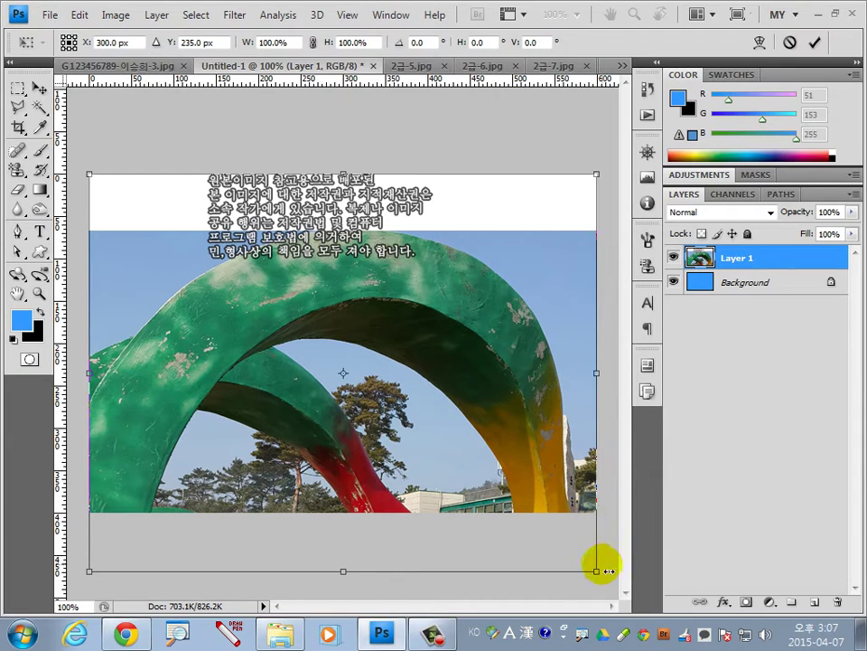
mouse_move(596, 571)
mouse_down()
mouse_move(612, 513)
mouse_move(596, 513)
mouse_up()
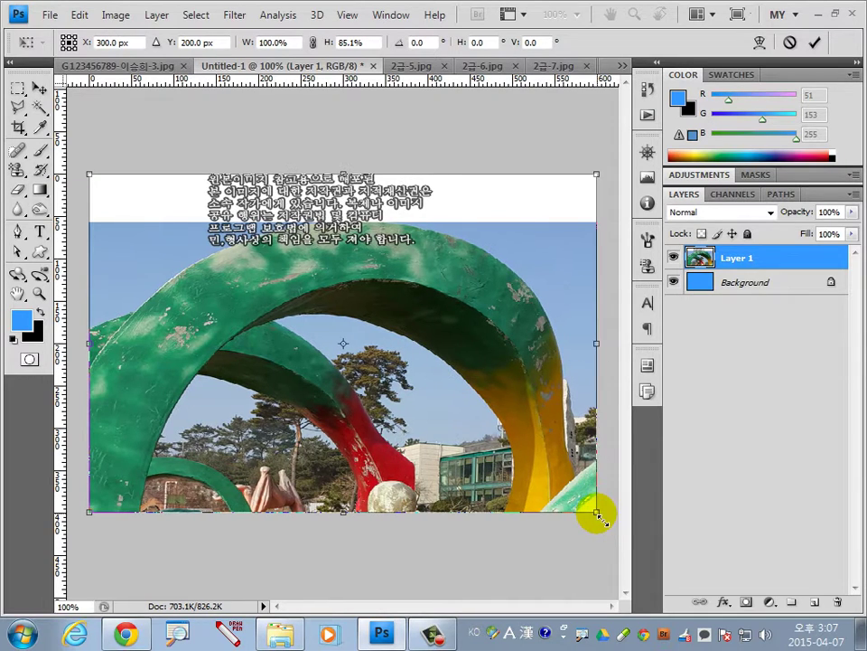
double_click(513, 460)
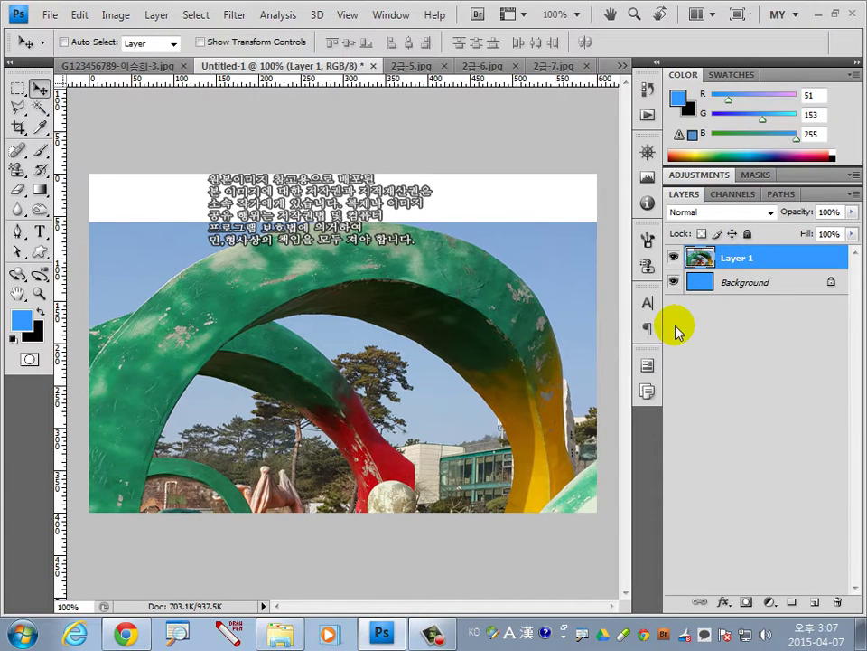
- Add a layer mask to Layer 1 and load the black-to-white Gradient tool
click(747, 602)
key(d)
click(40, 189)
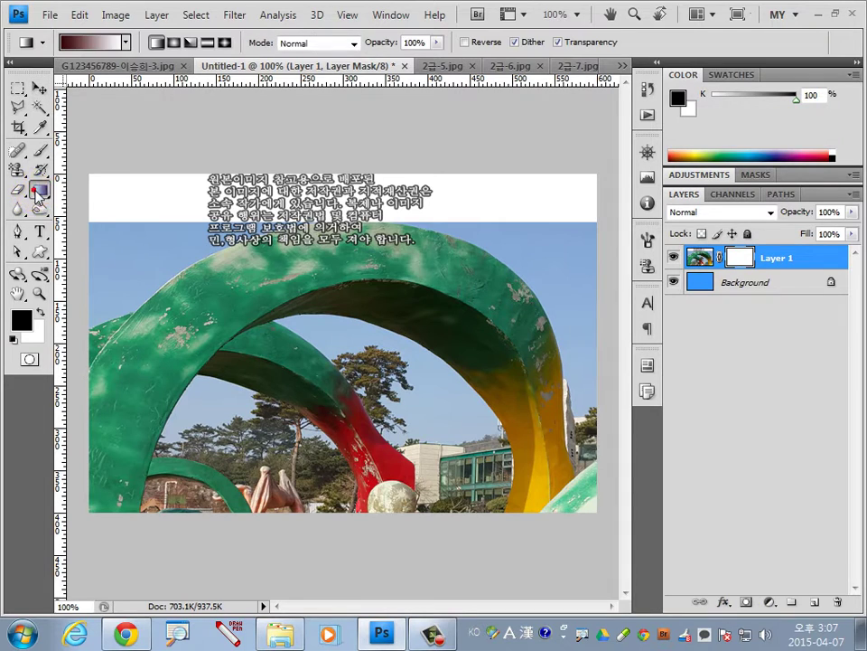
click(126, 42)
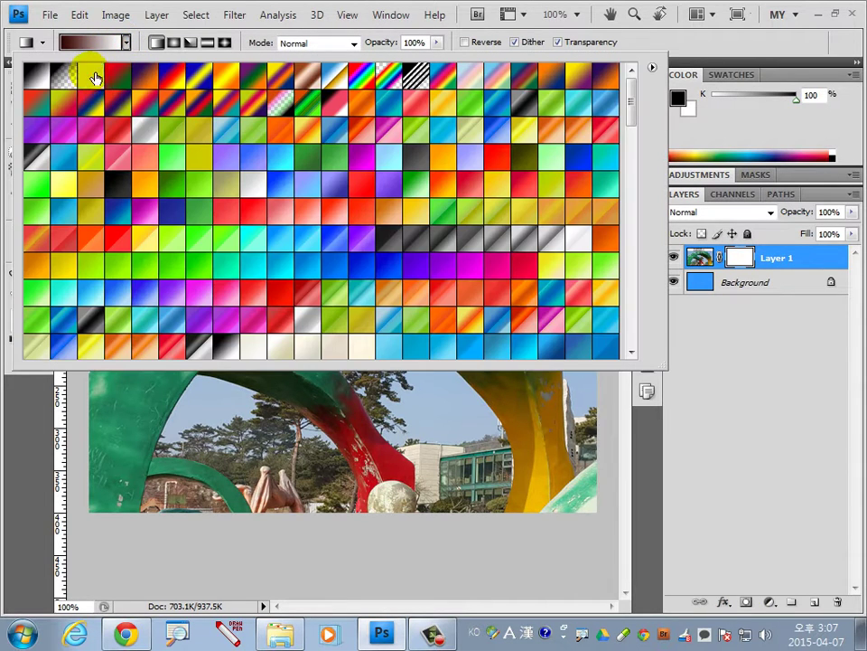
click(89, 74)
click(88, 73)
- Drag a gradient down the mask so the arch photo's top fades into the blue
click(122, 65)
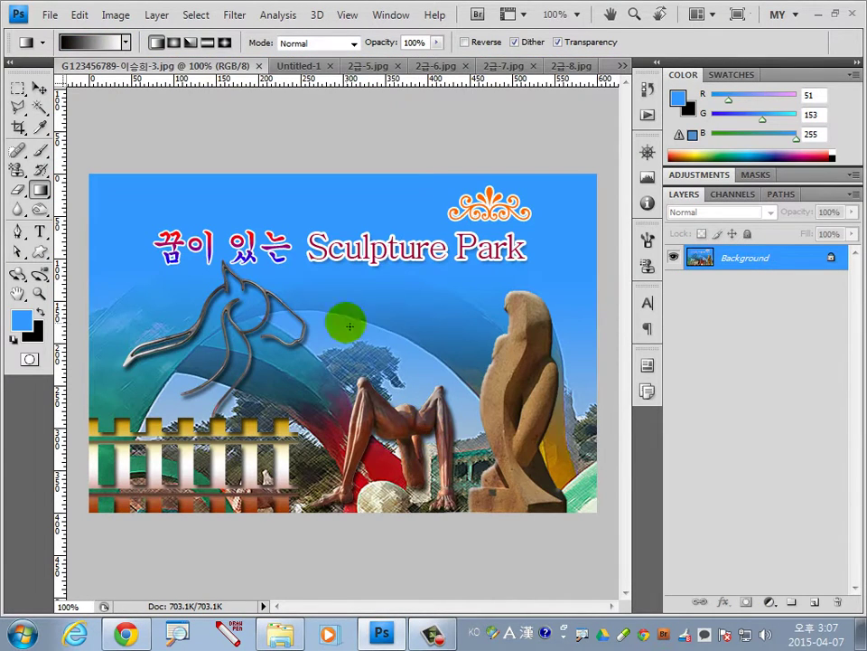
click(298, 65)
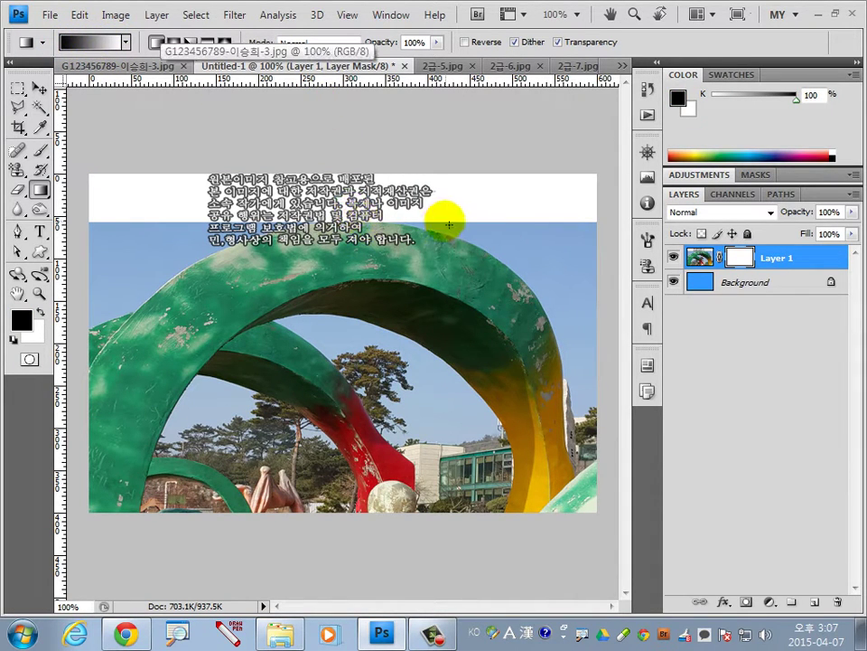
mouse_move(361, 244)
mouse_down()
mouse_move(361, 337)
mouse_move(378, 396)
mouse_up()
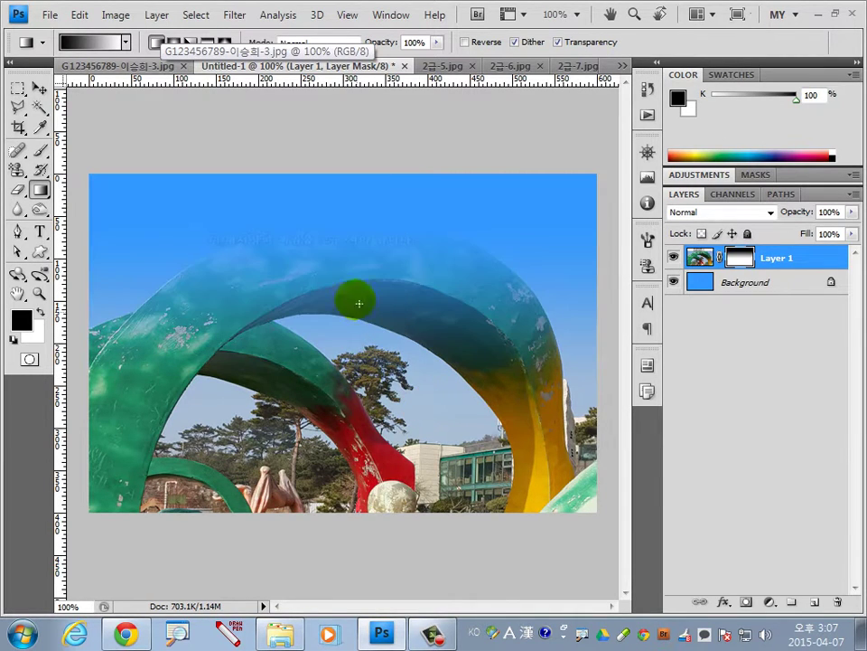
drag(350, 263, 353, 330)
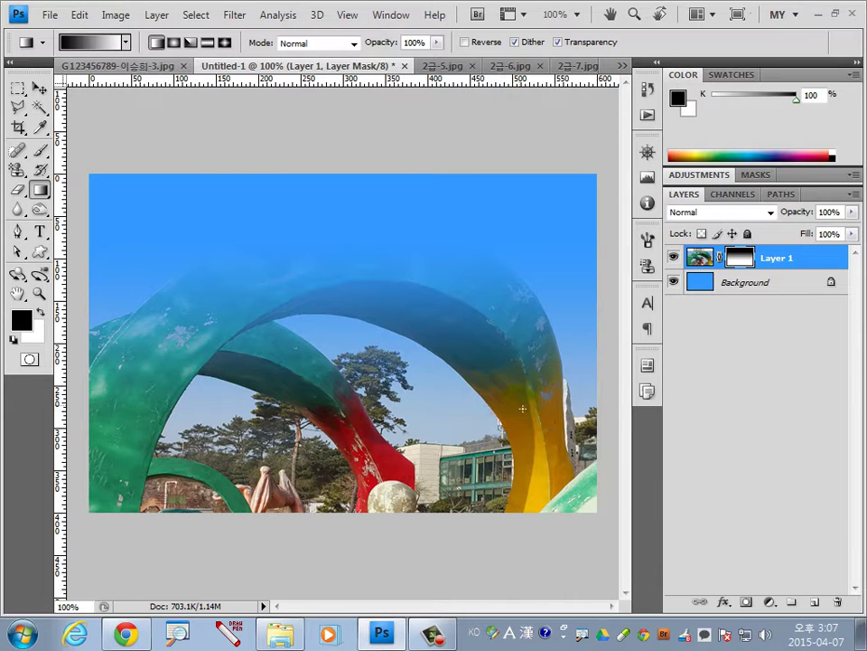
drag(367, 256, 368, 310)
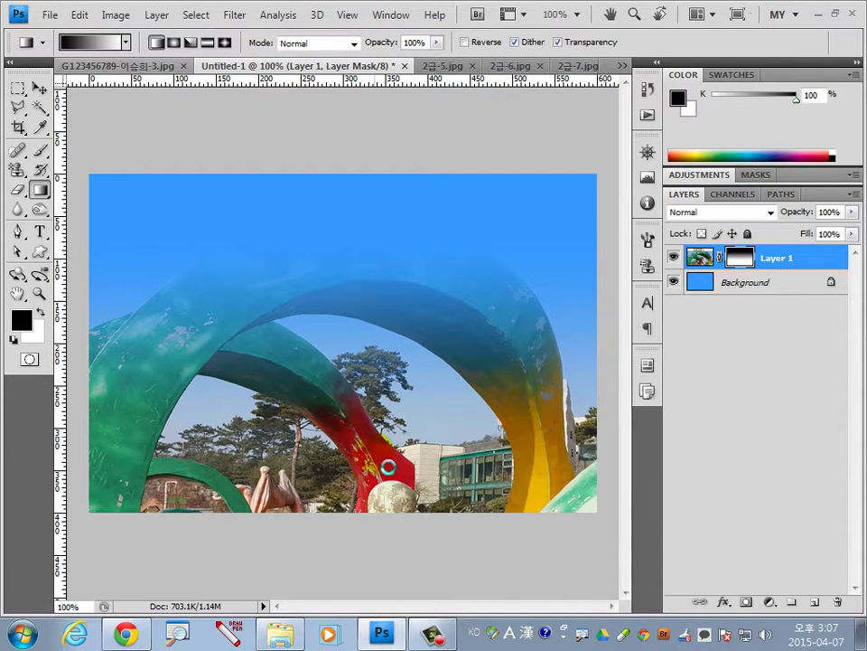
click(704, 259)
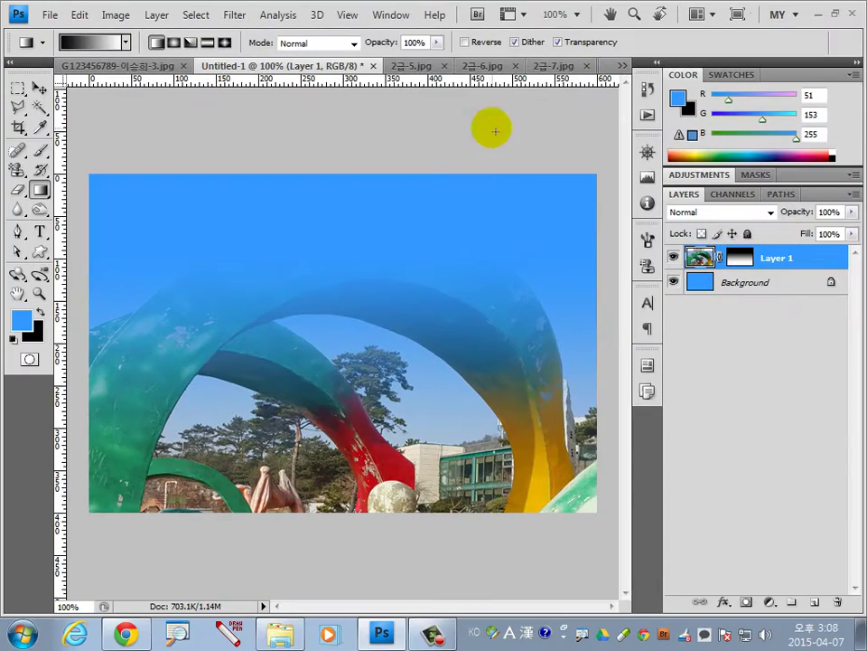
- Apply the Filter Gallery's Crosshatch effect (Stroke Length 9, Sharpness 6, Strength 1) to the arch layer
click(242, 15)
click(244, 81)
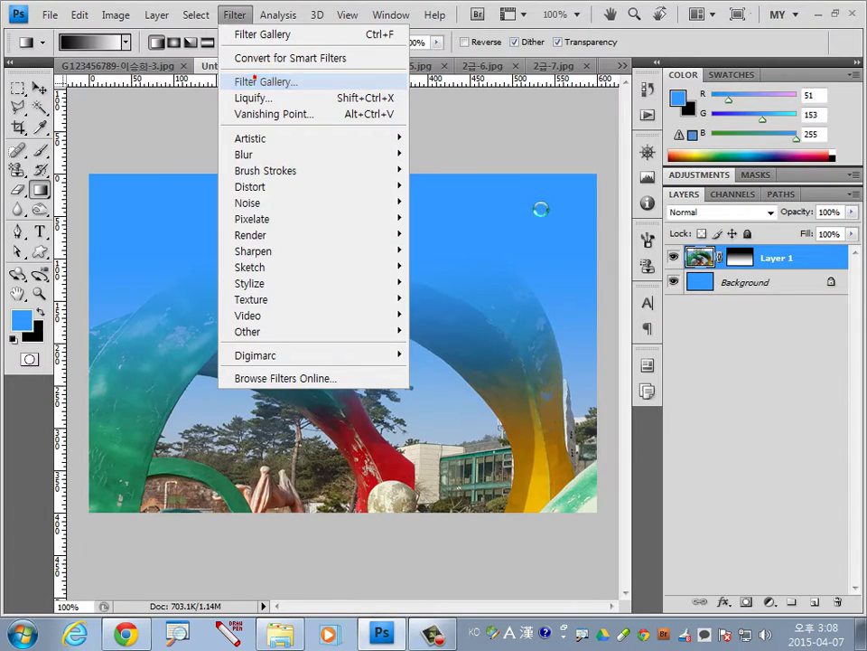
click(459, 40)
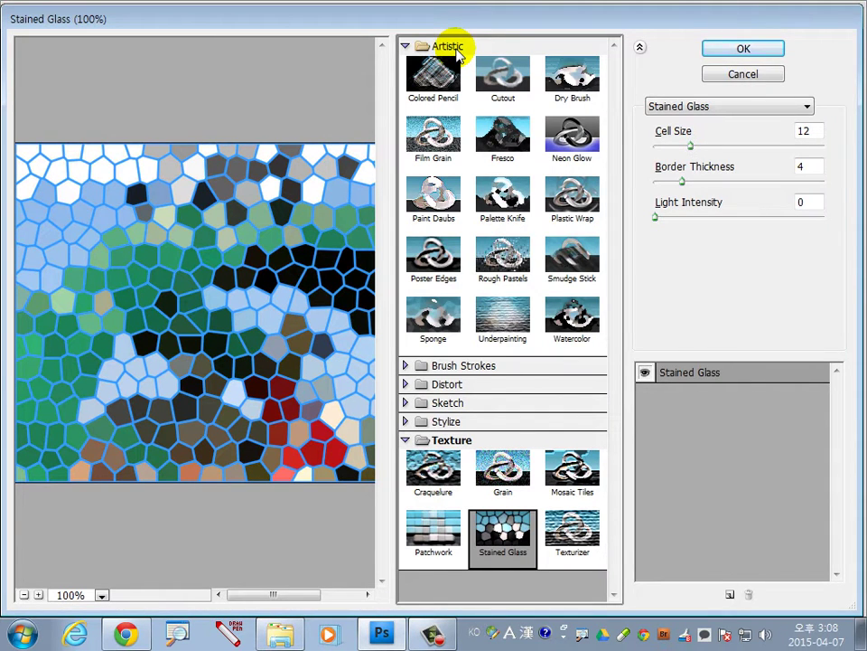
click(461, 403)
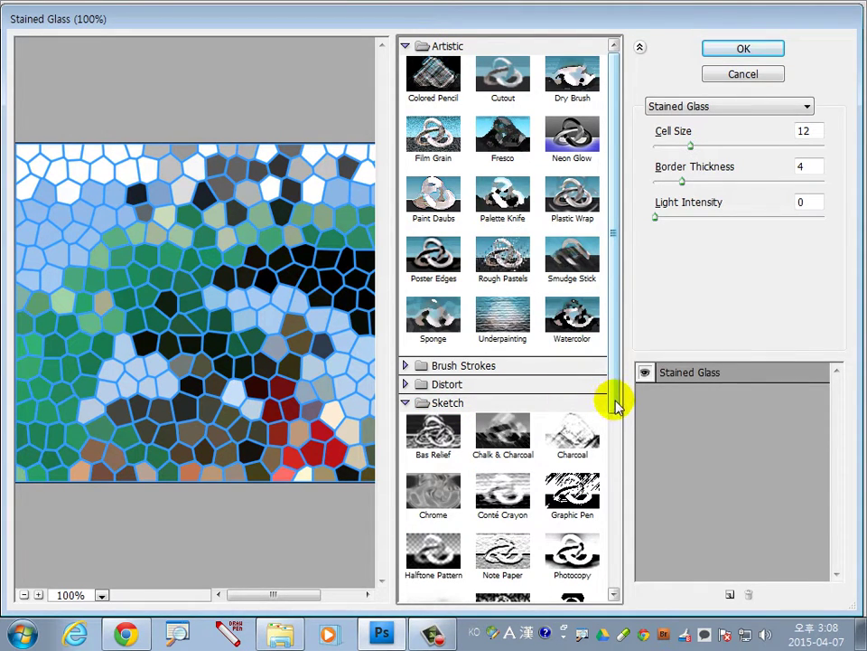
drag(614, 402, 615, 542)
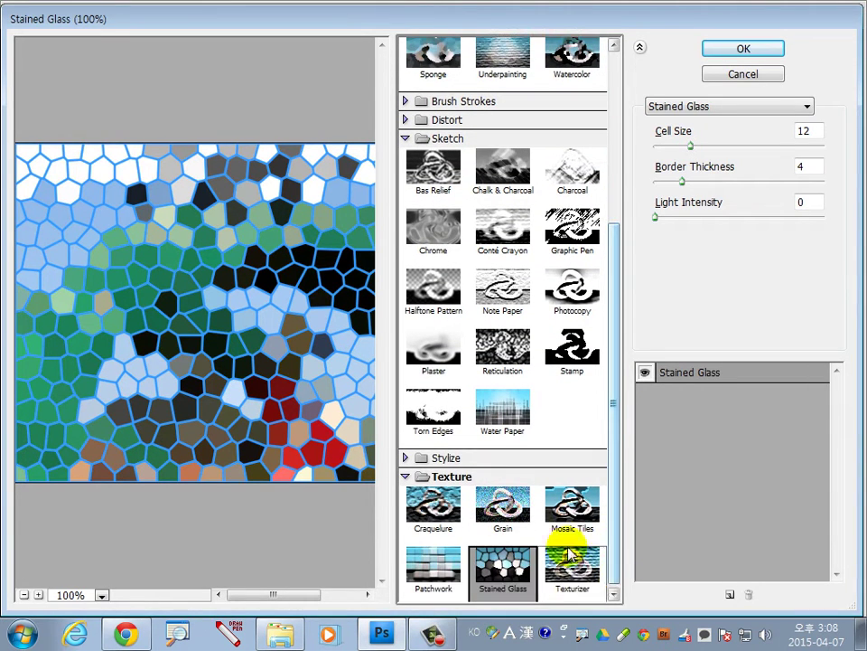
click(447, 458)
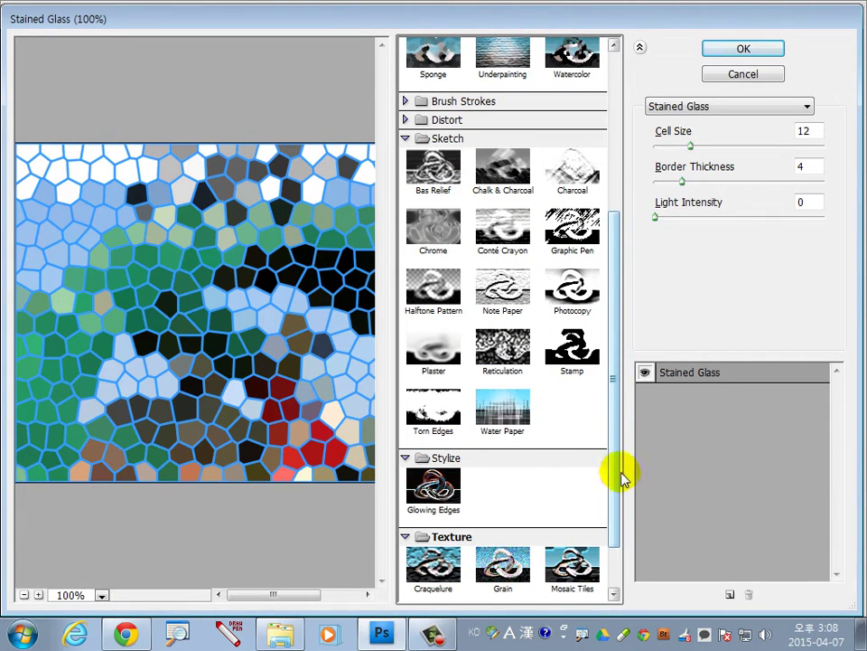
drag(620, 479, 620, 303)
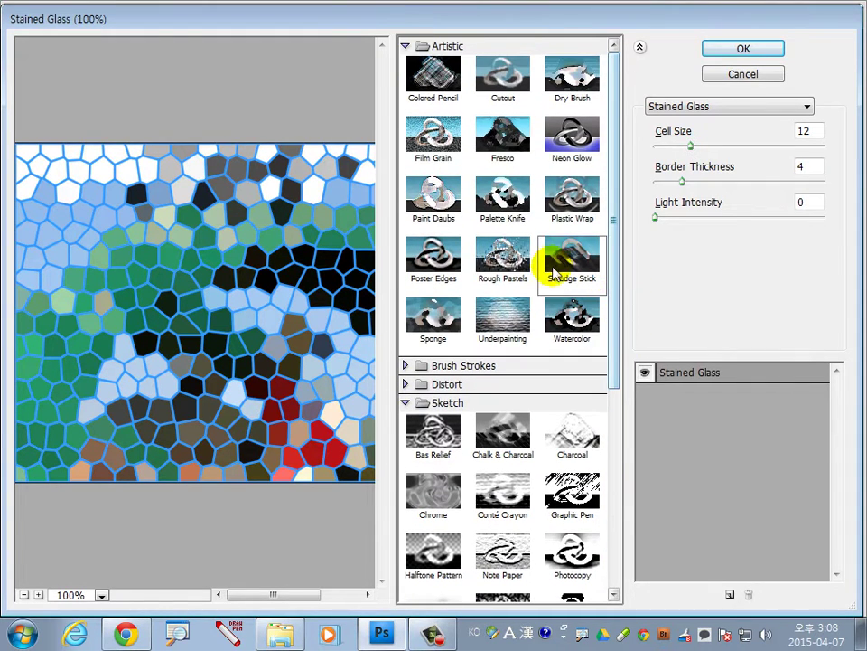
click(471, 367)
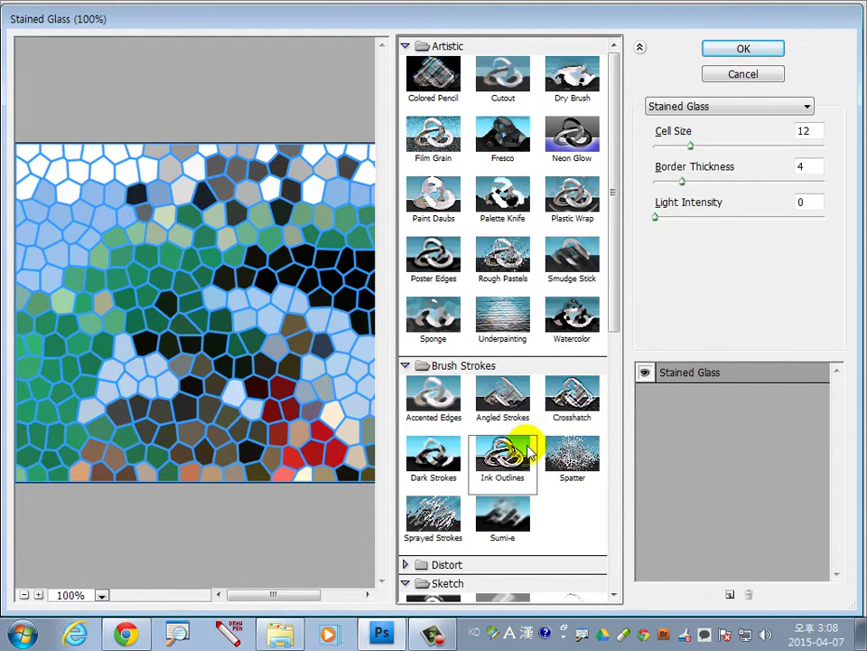
click(583, 398)
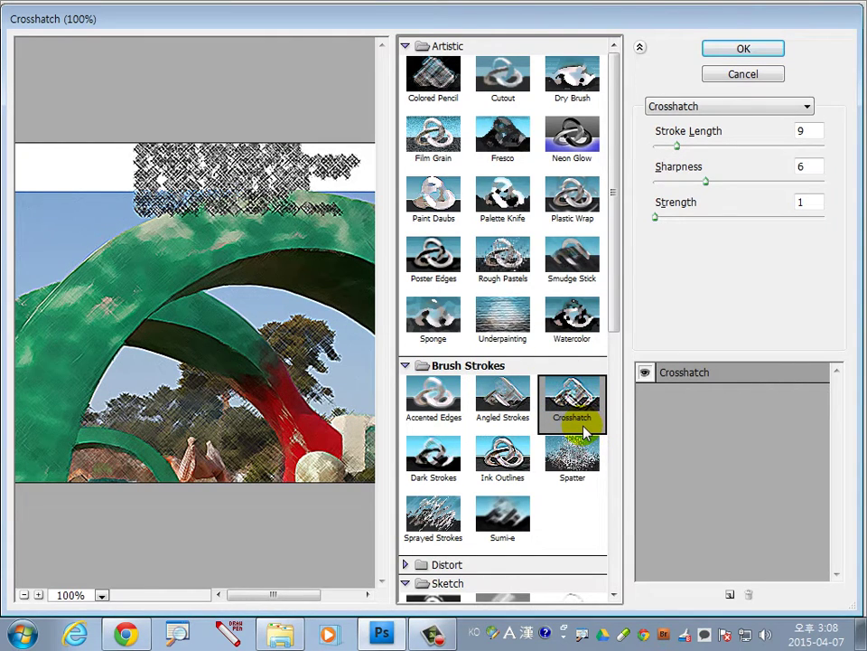
click(733, 53)
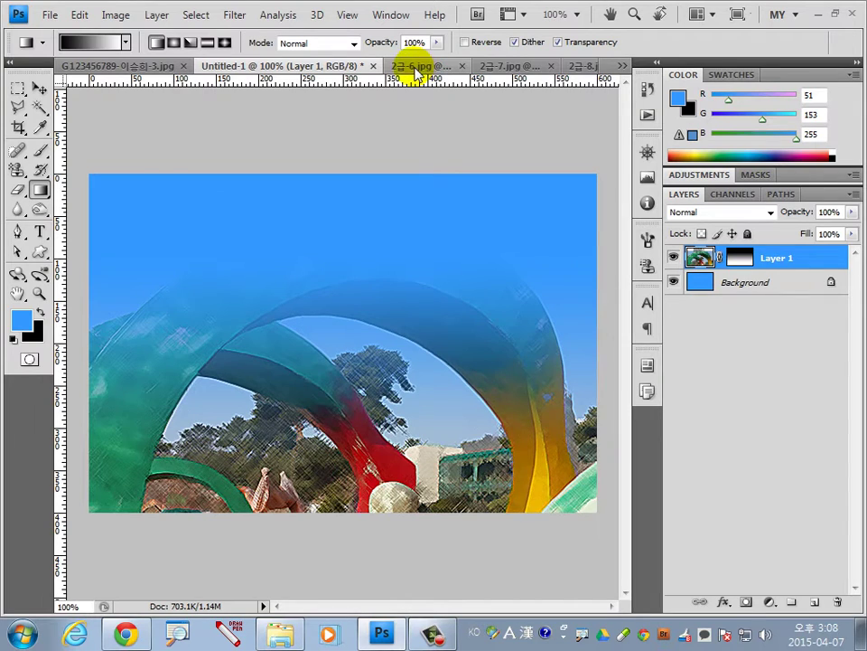
- On 2급-6.jpg, use the Magnetic Lasso to trace around the sculpture's front leg and foot
click(412, 66)
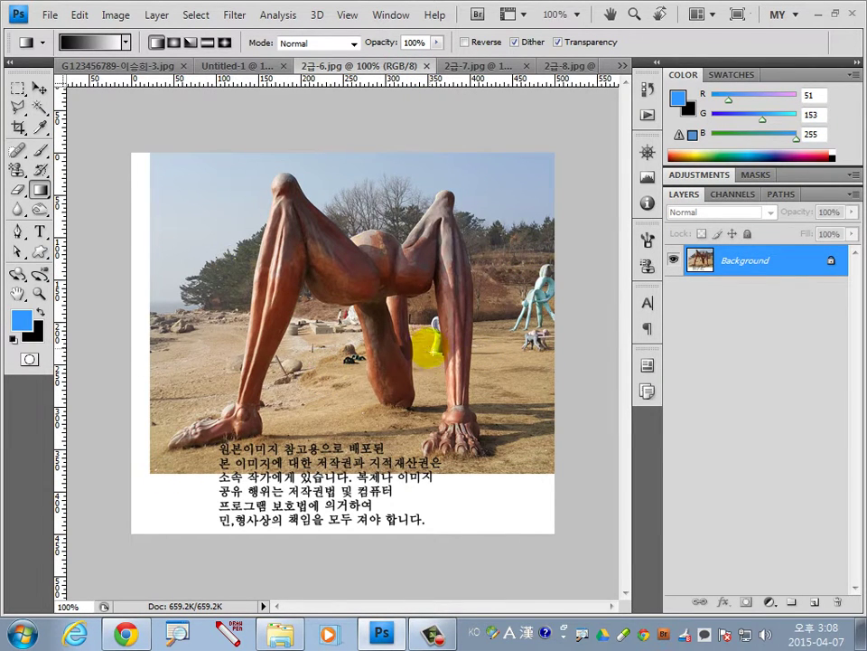
click(17, 108)
click(86, 141)
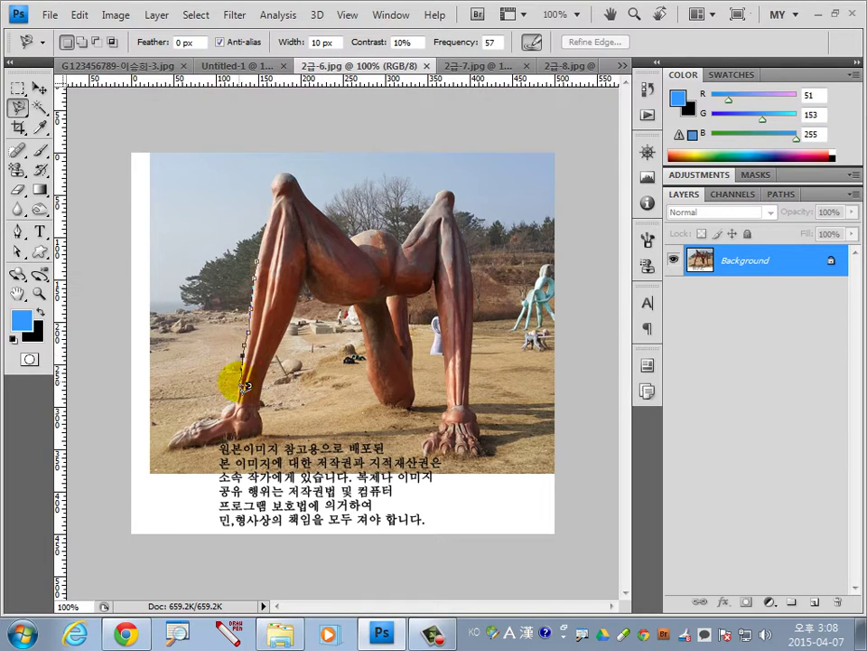
click(224, 409)
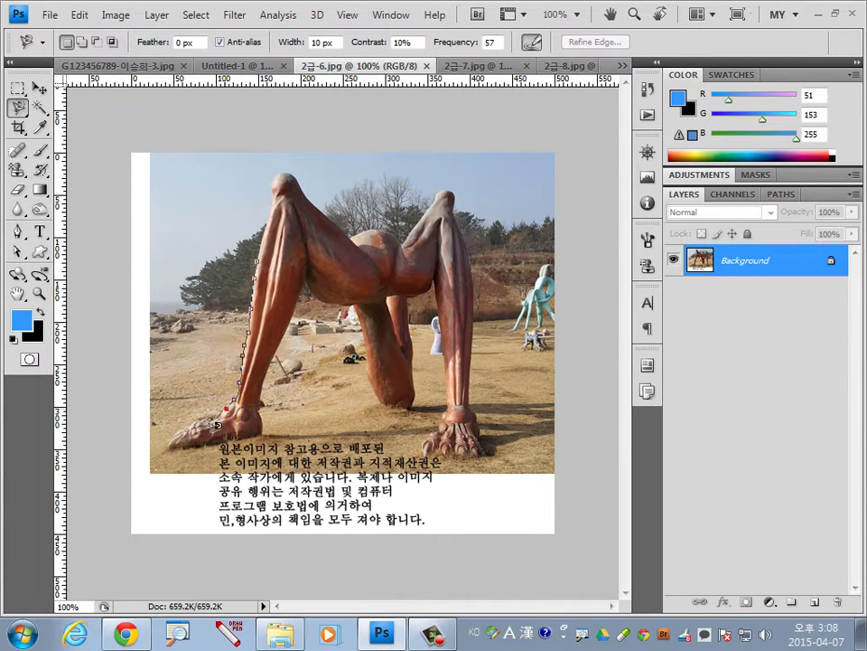
click(193, 425)
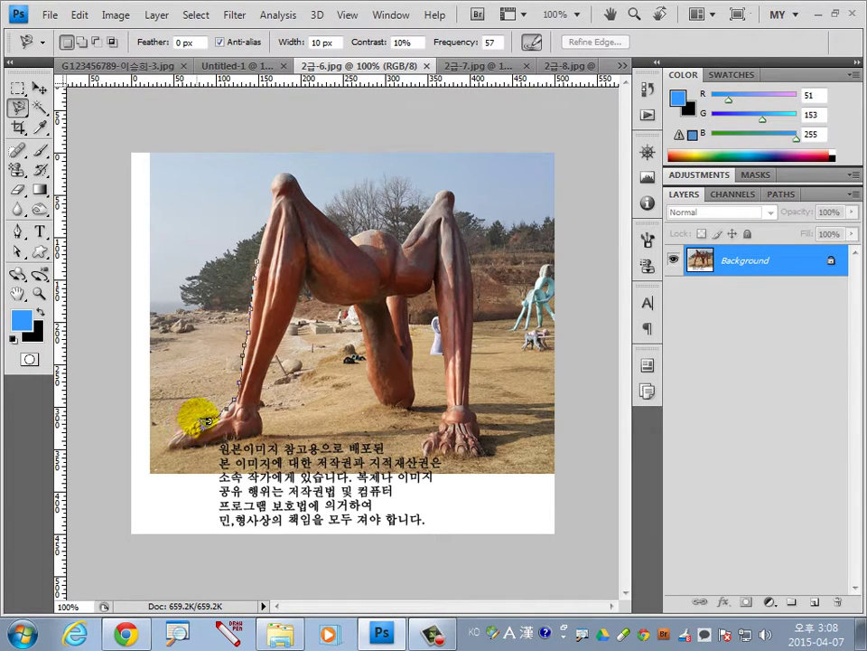
click(183, 423)
click(170, 447)
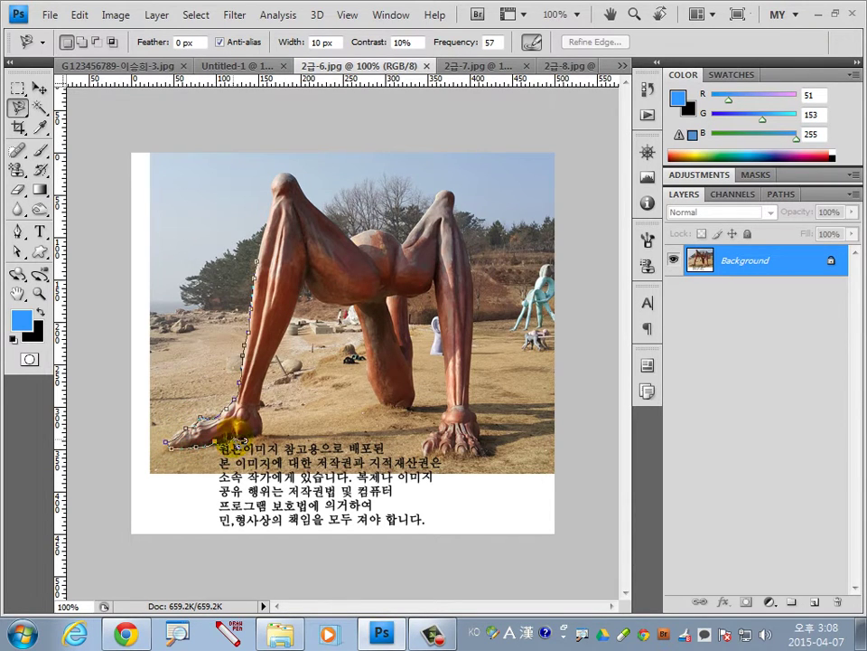
click(257, 427)
click(271, 366)
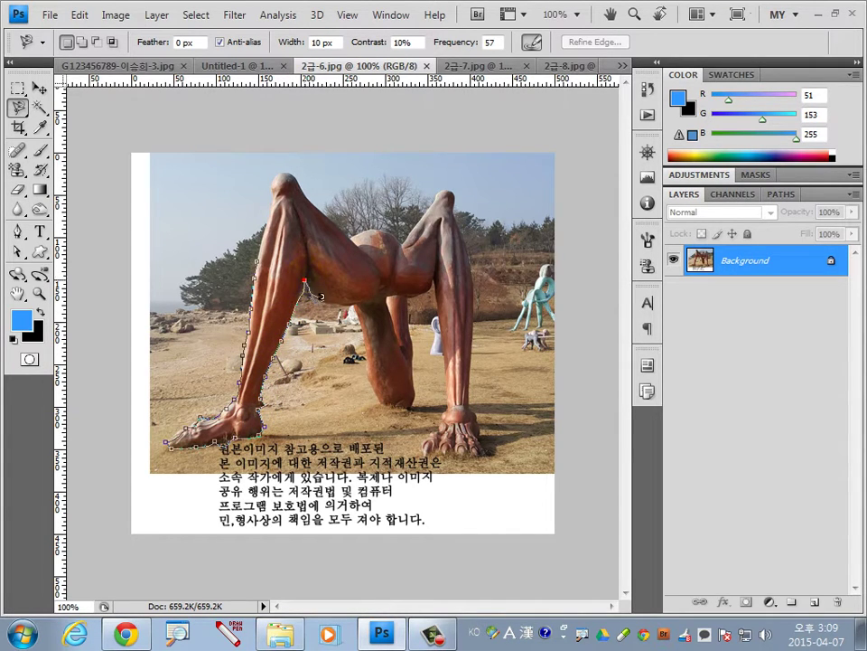
- Continue the outline under the body, around the bent leg and down the right leg
click(368, 357)
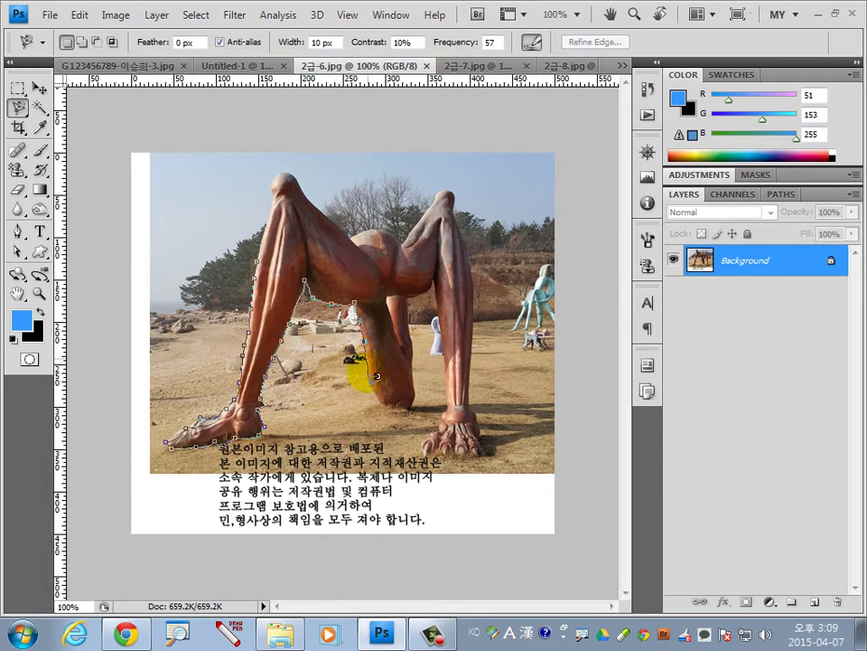
click(373, 398)
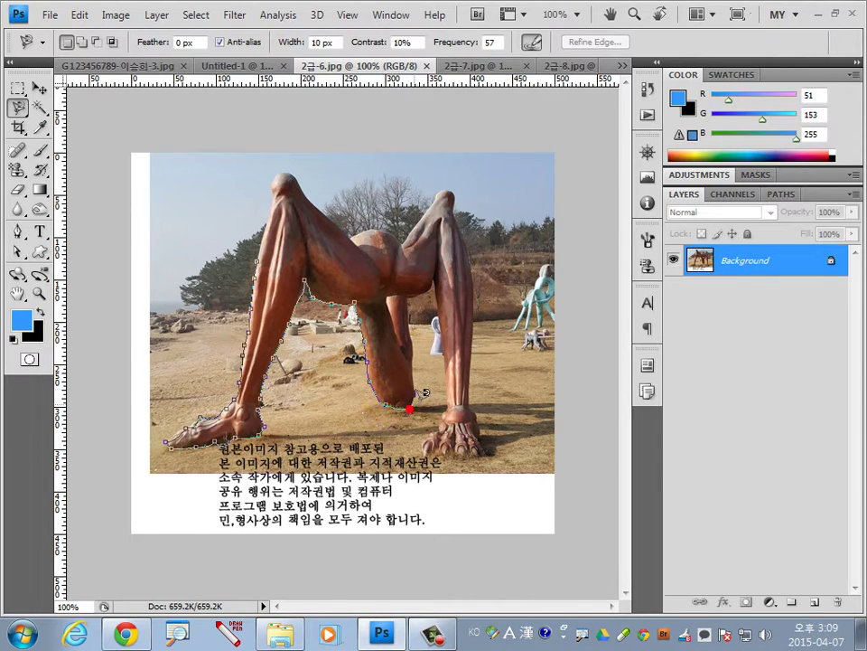
click(413, 347)
click(412, 312)
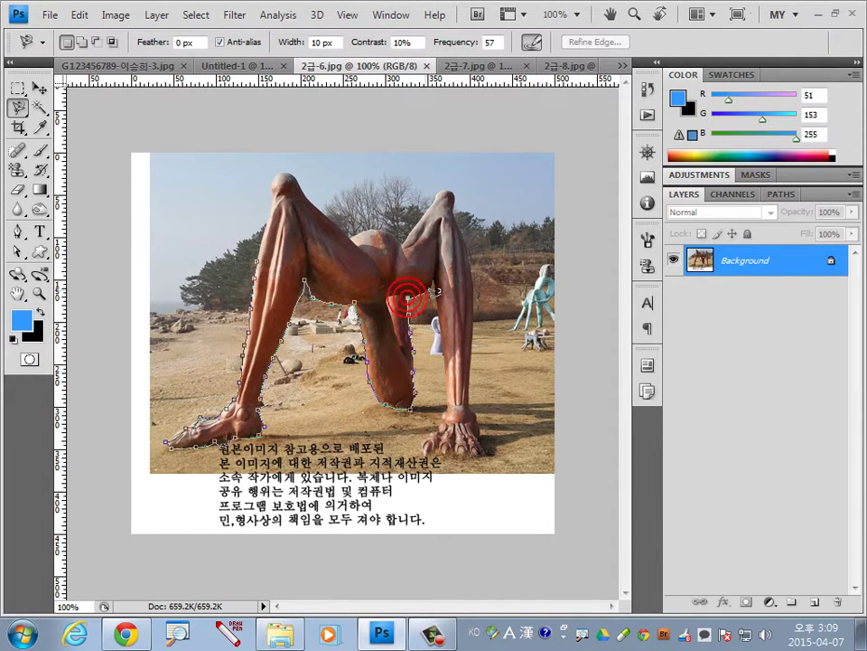
click(425, 273)
click(437, 351)
click(442, 395)
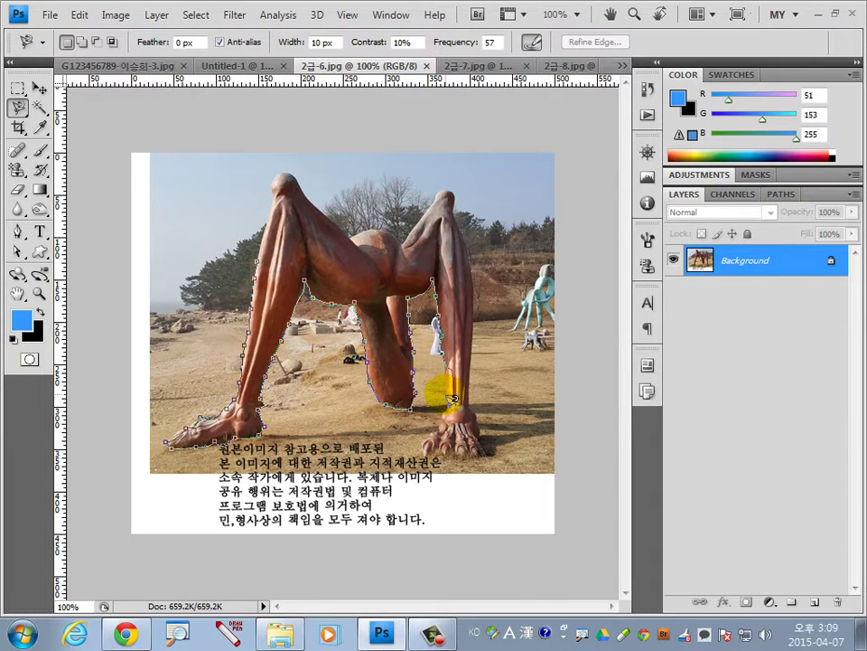
click(451, 391)
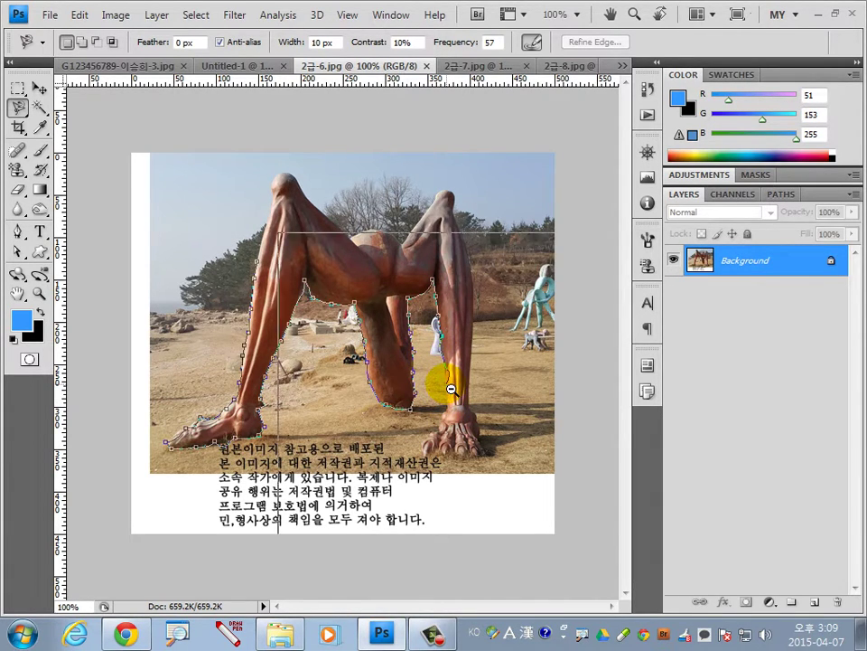
- Finish tracing the right ankle and the top, closing the outline into a selection
key(ctrl+minus)
key(ctrl+plus)
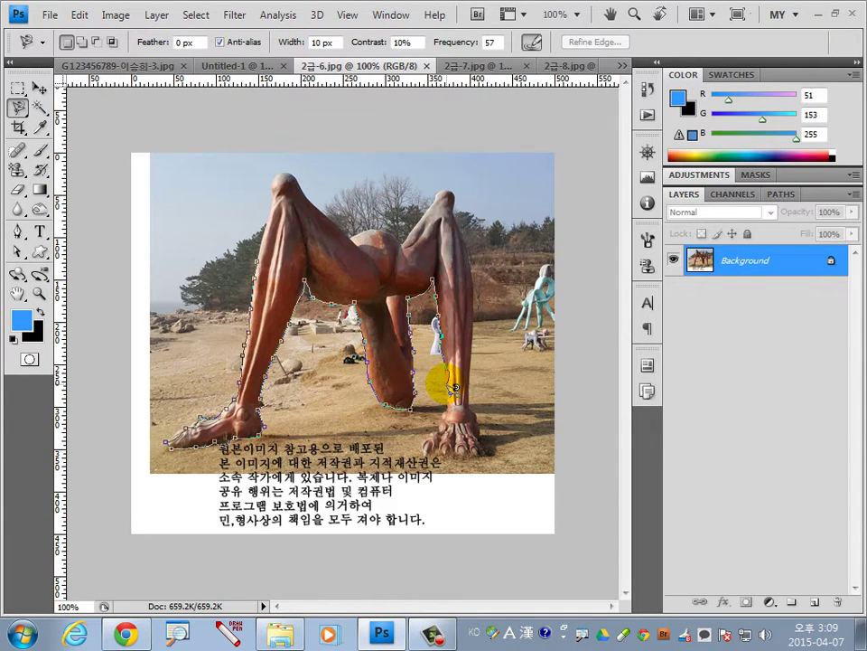
key(ctrl+plus)
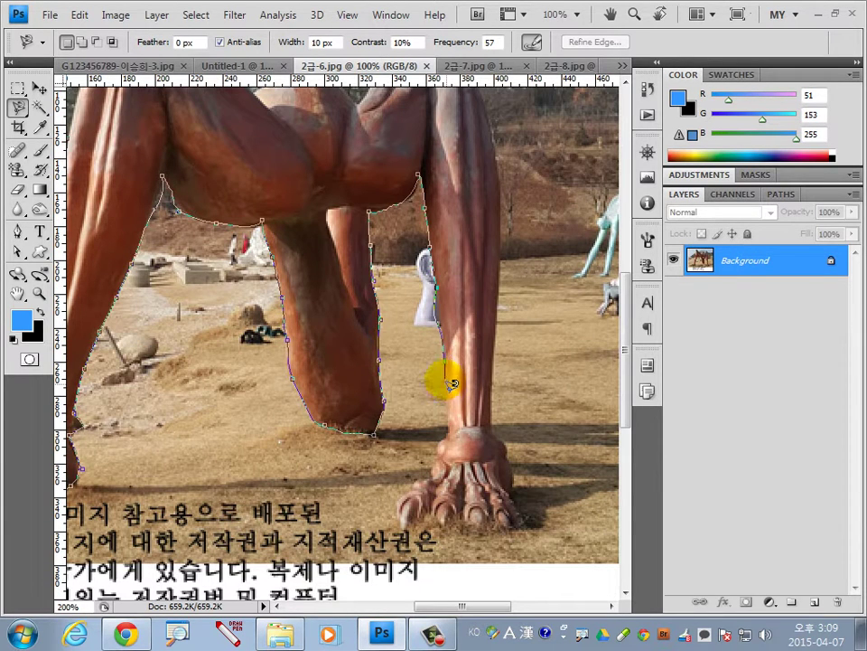
click(451, 412)
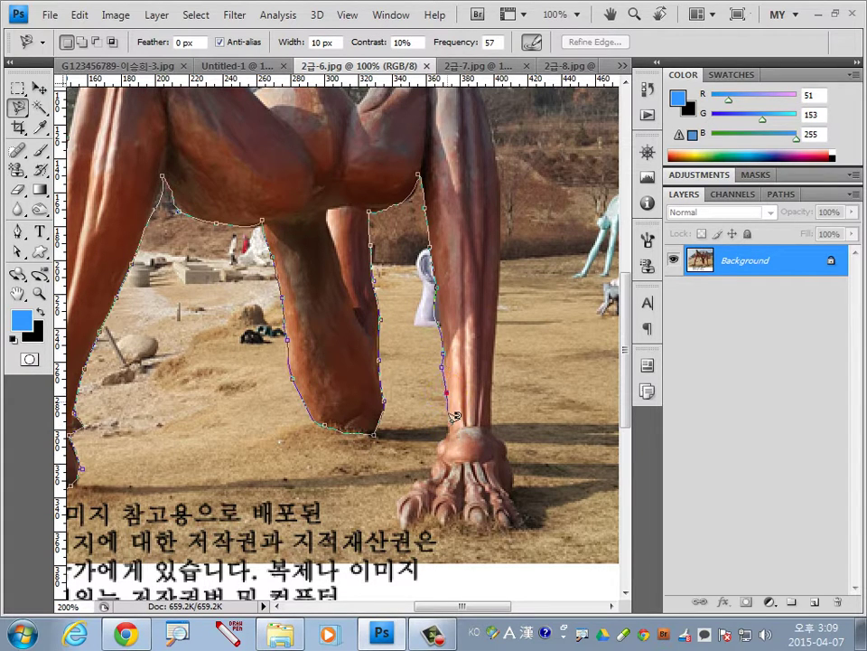
click(450, 417)
click(430, 470)
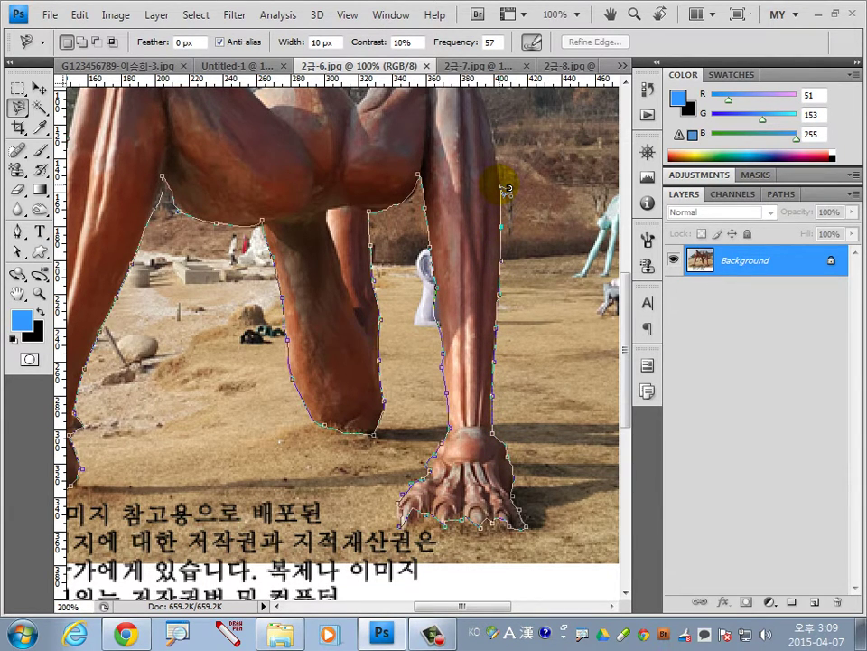
key(ctrl+minus)
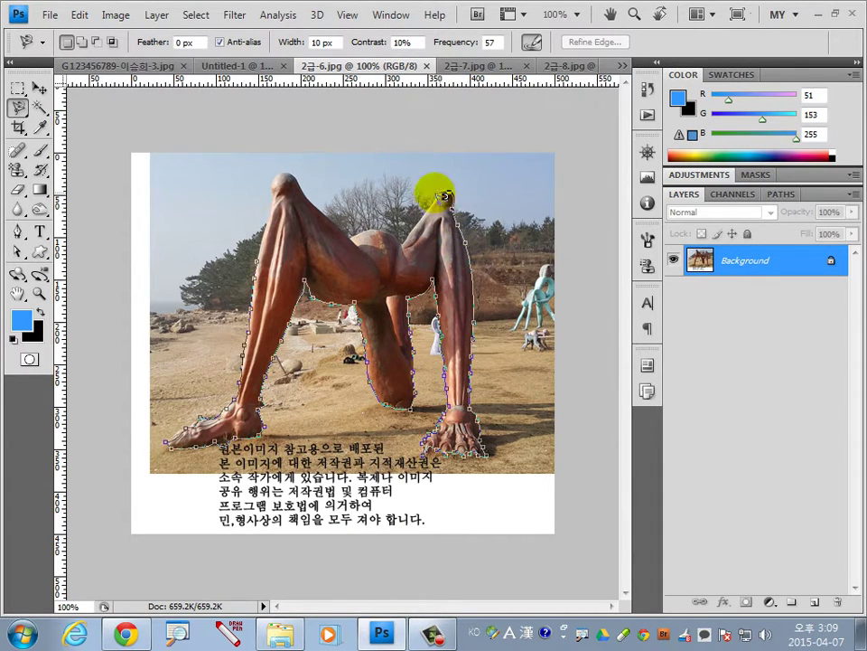
click(419, 232)
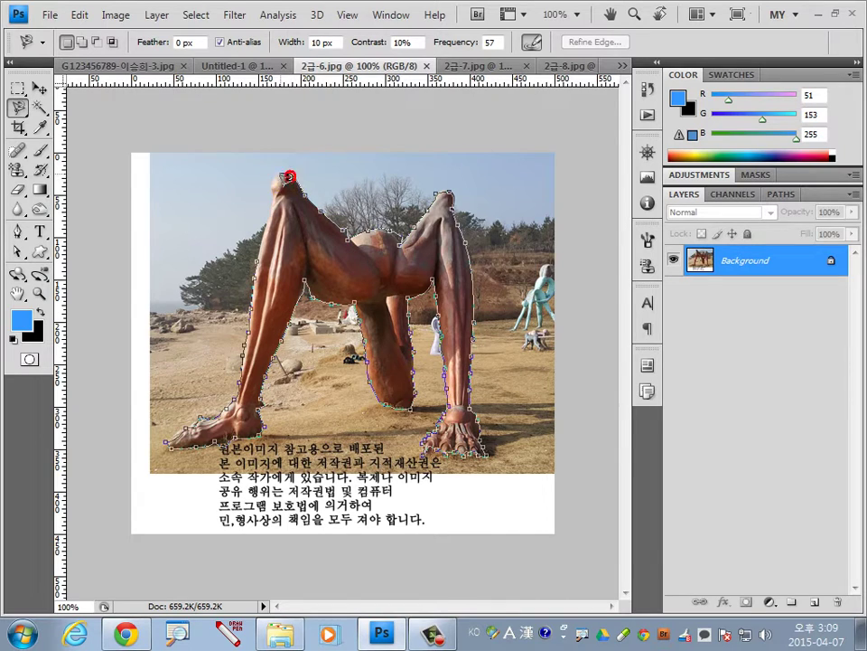
click(263, 241)
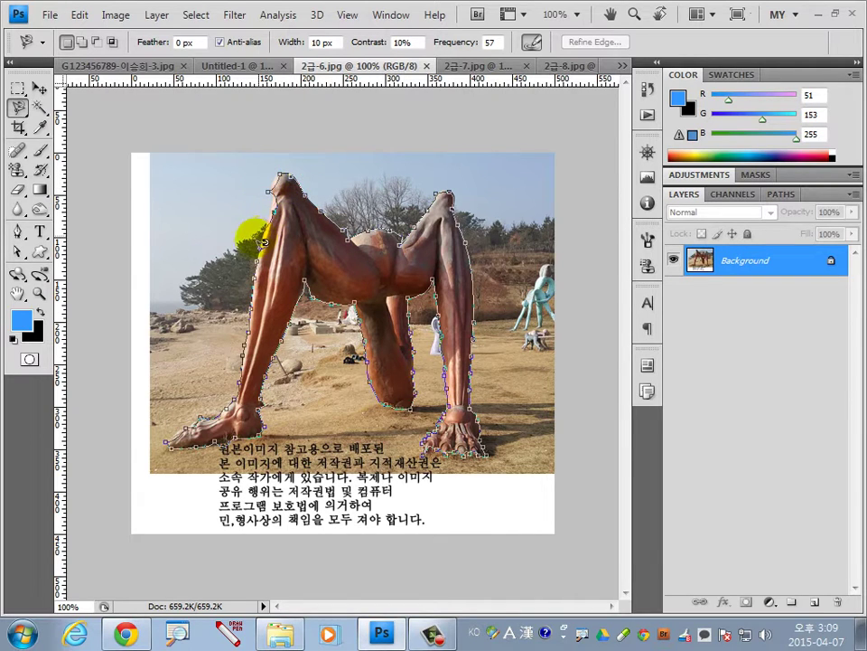
double_click(254, 260)
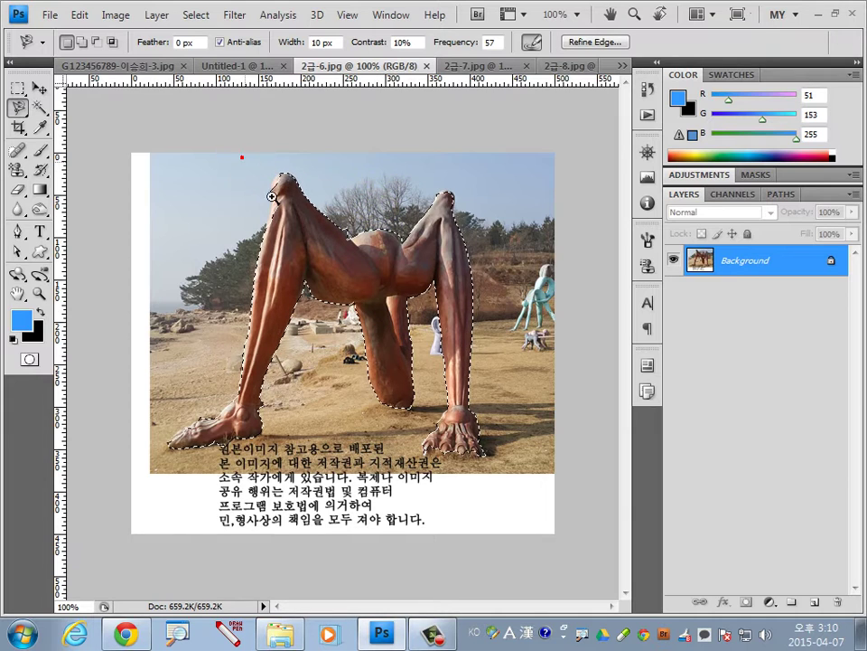
- Extend the selection along the sculpture's upper-left and left edges with a smaller Quick Selection brush
scroll(298, 185, up, 5)
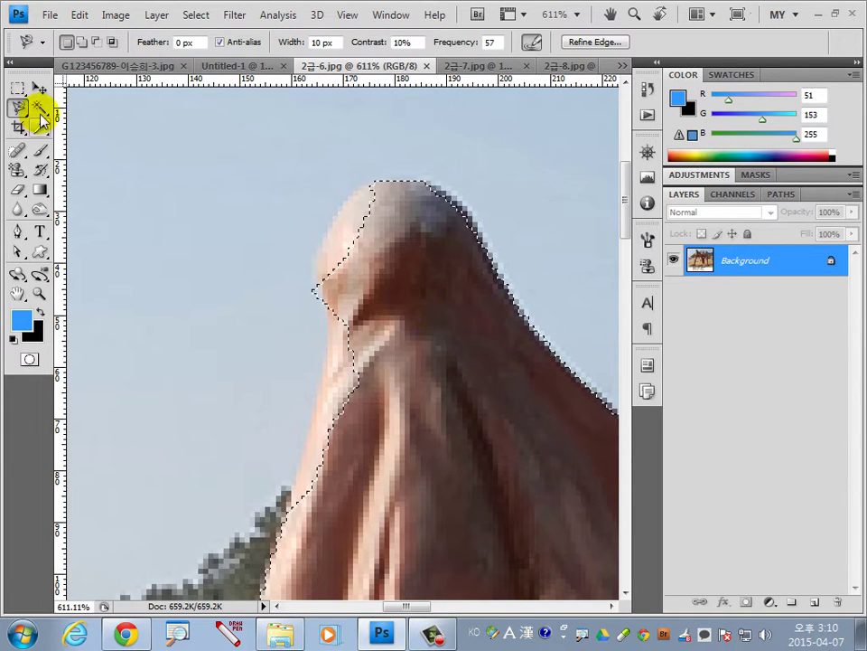
click(40, 107)
click(126, 107)
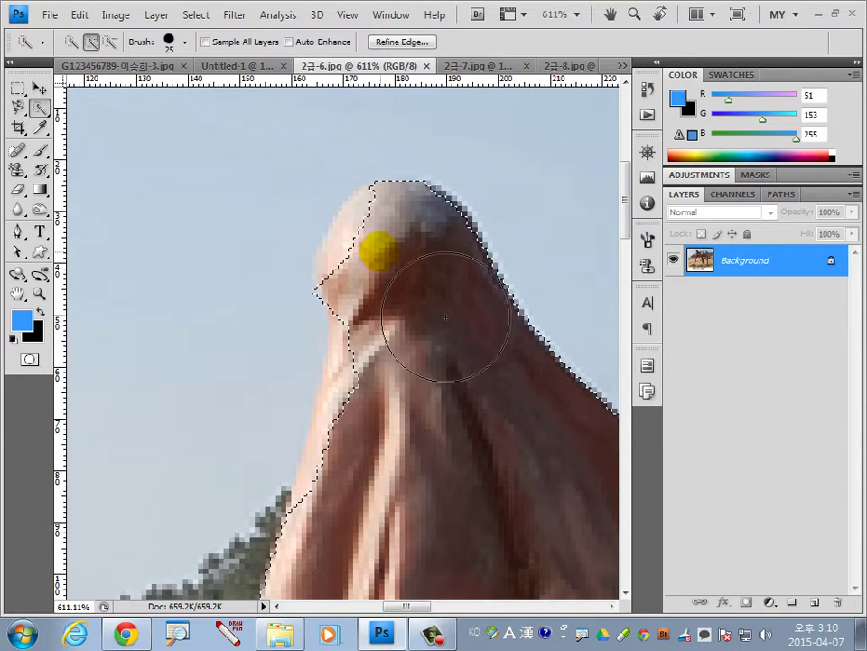
key(bracketleft)
key(bracketleft)
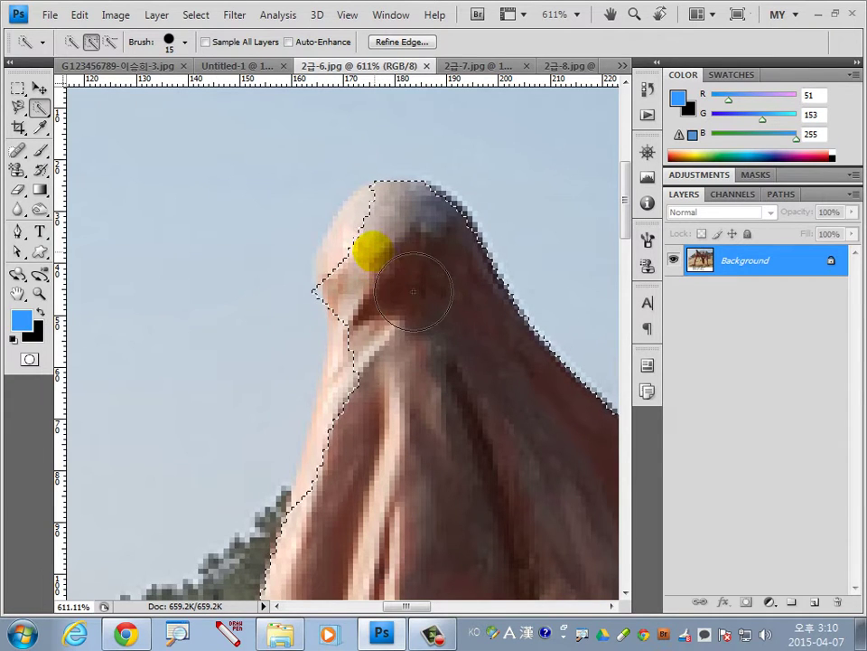
click(418, 302)
mouse_move(403, 305)
mouse_down()
mouse_move(390, 489)
mouse_move(378, 500)
mouse_move(373, 528)
mouse_up()
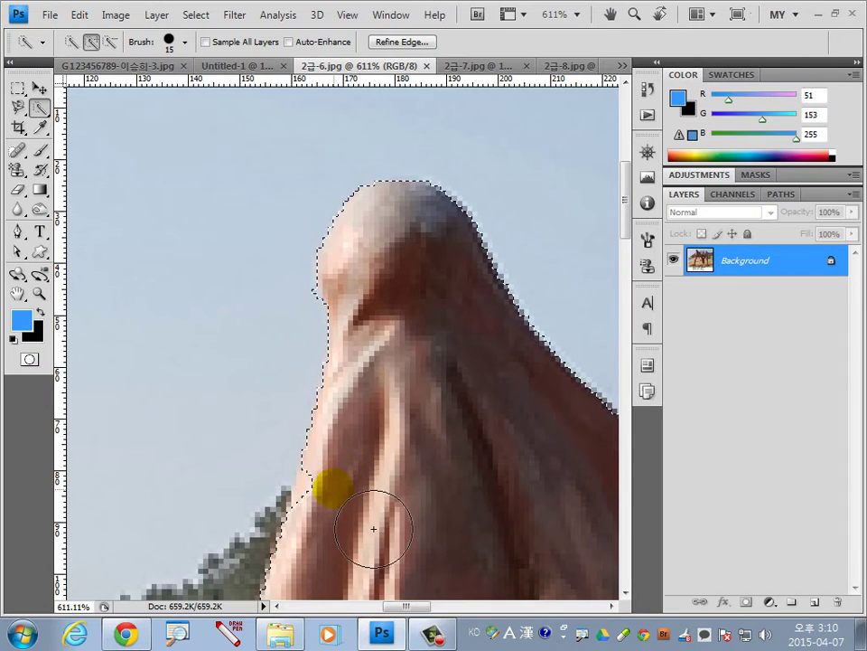
- Subtract the grey background patches beside the leg and between the body and right leg
key(ctrl+0)
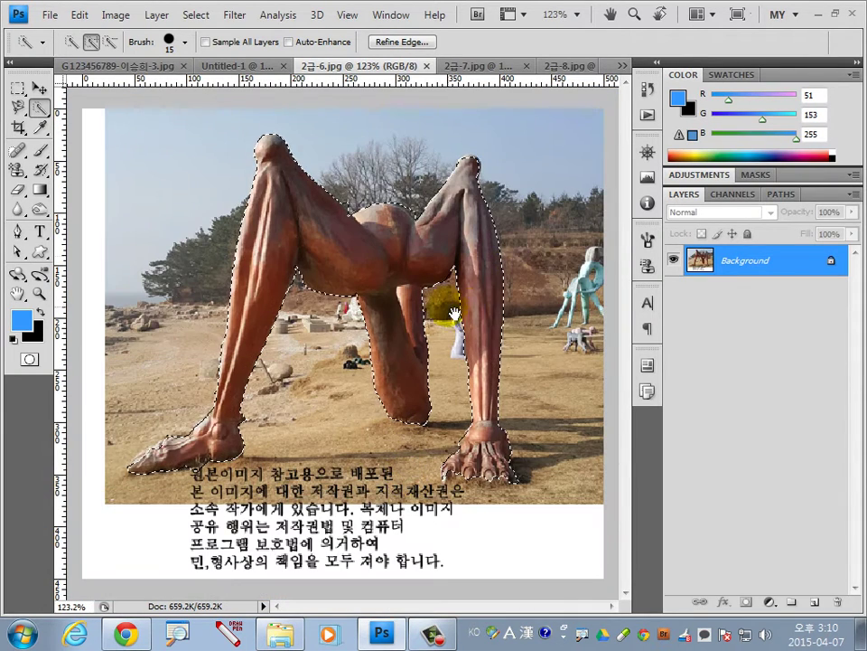
click(326, 171)
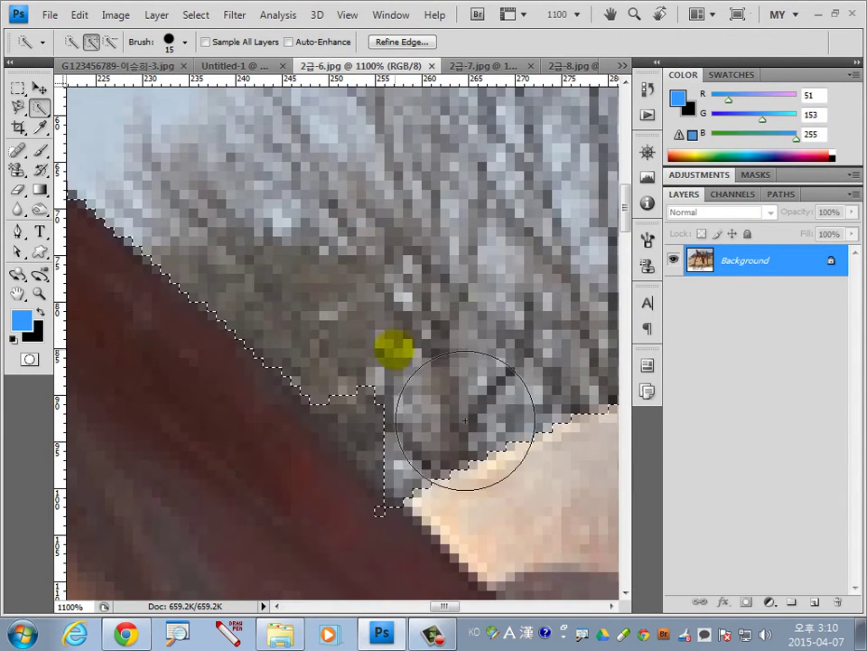
key(bracketleft)
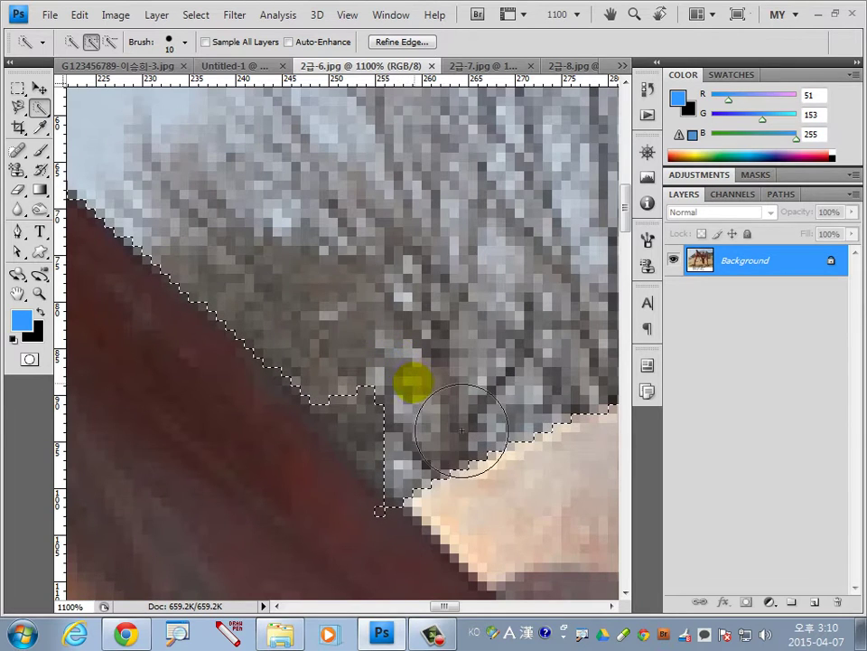
key(alt)
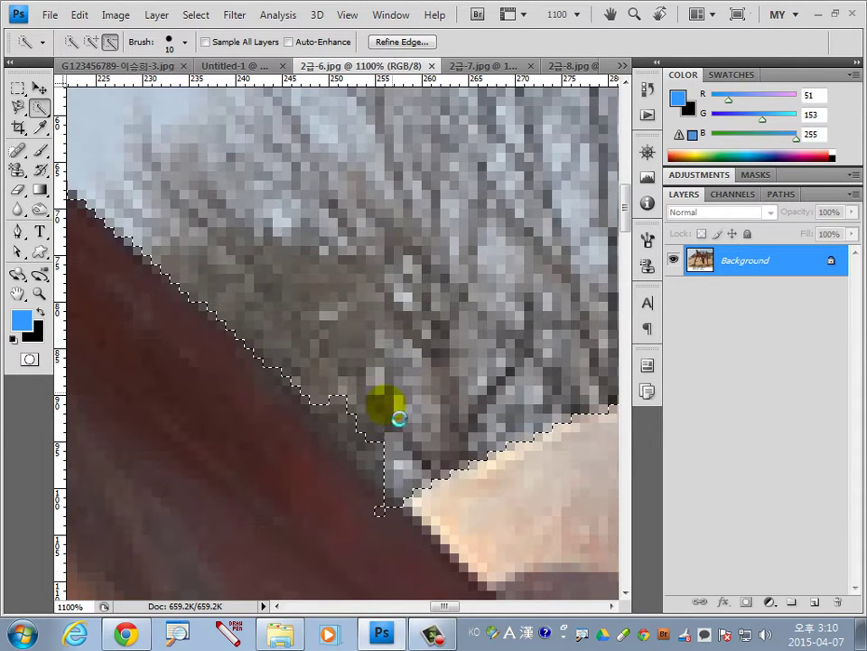
click(379, 412)
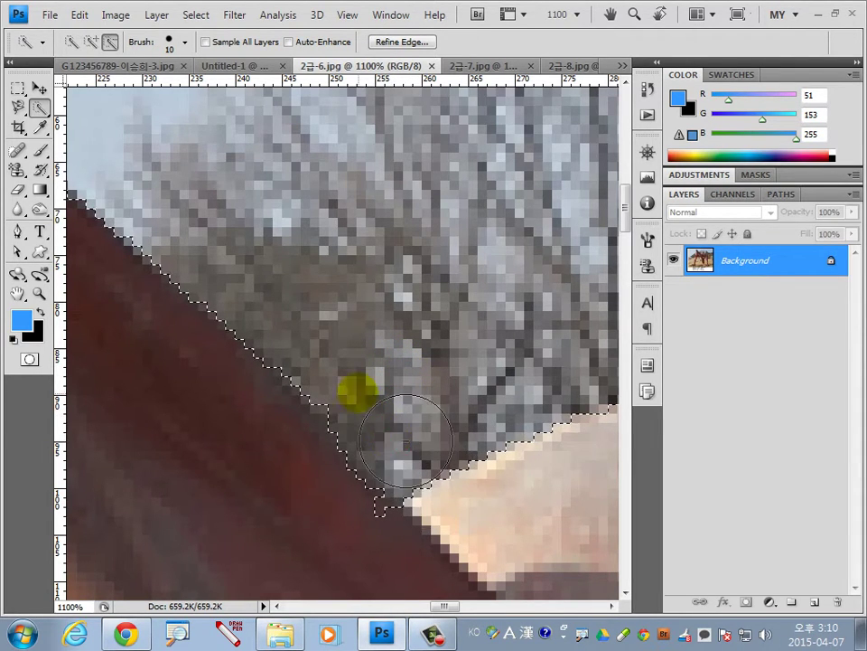
key(ctrl+0)
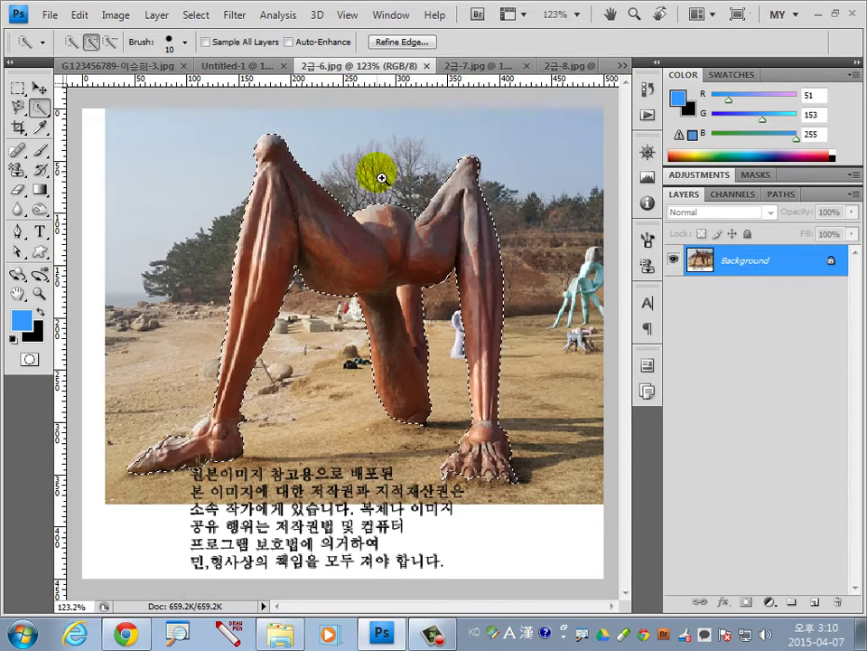
click(382, 178)
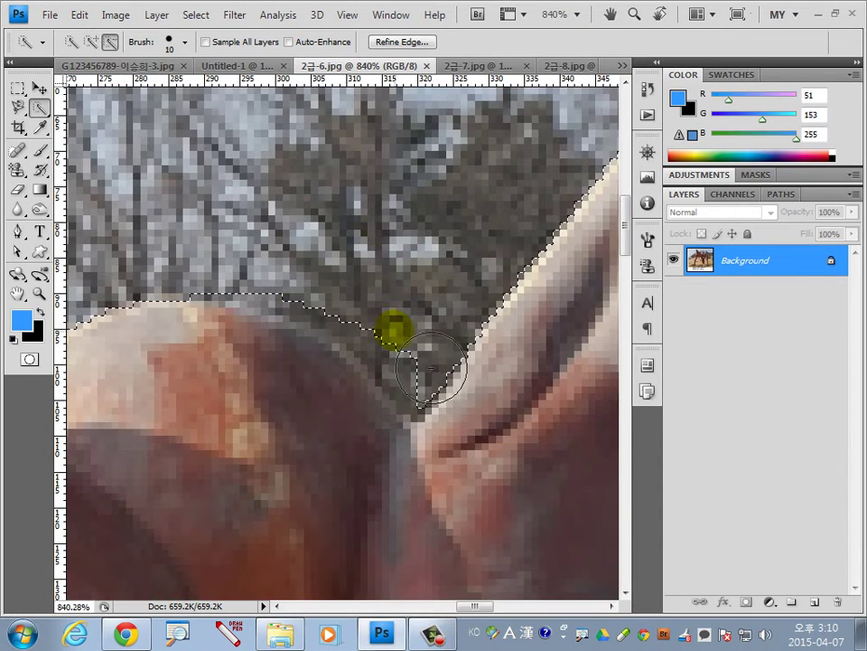
click(432, 366)
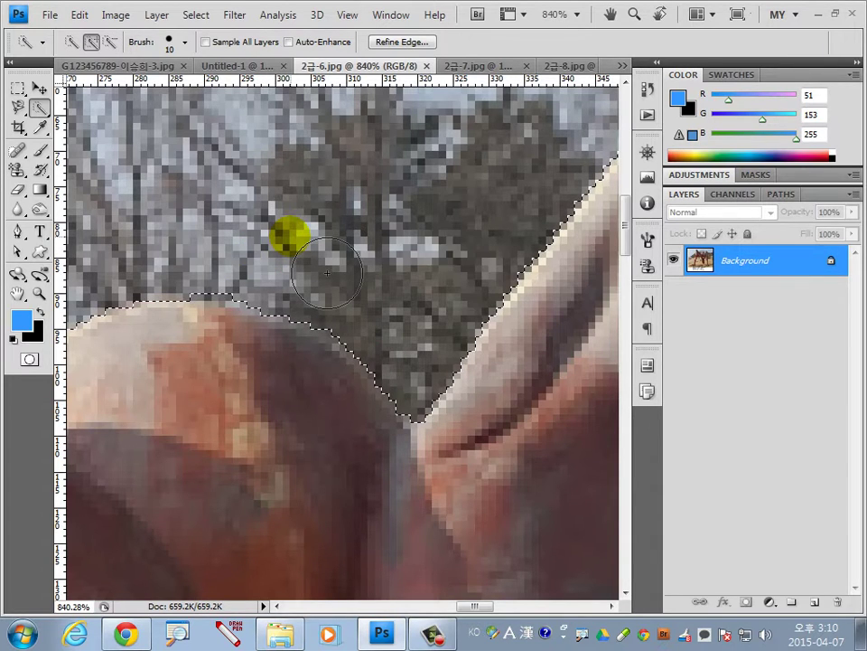
key(ctrl+0)
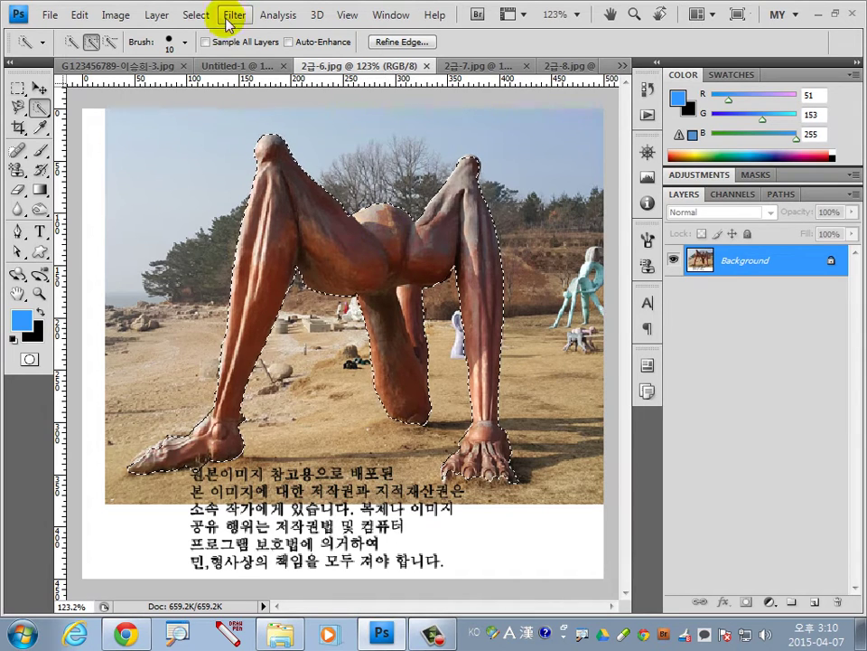
- Paste the sculpture into Untitled-1 as Layer 2, scaled to 56.7% and placed under the arch
click(244, 65)
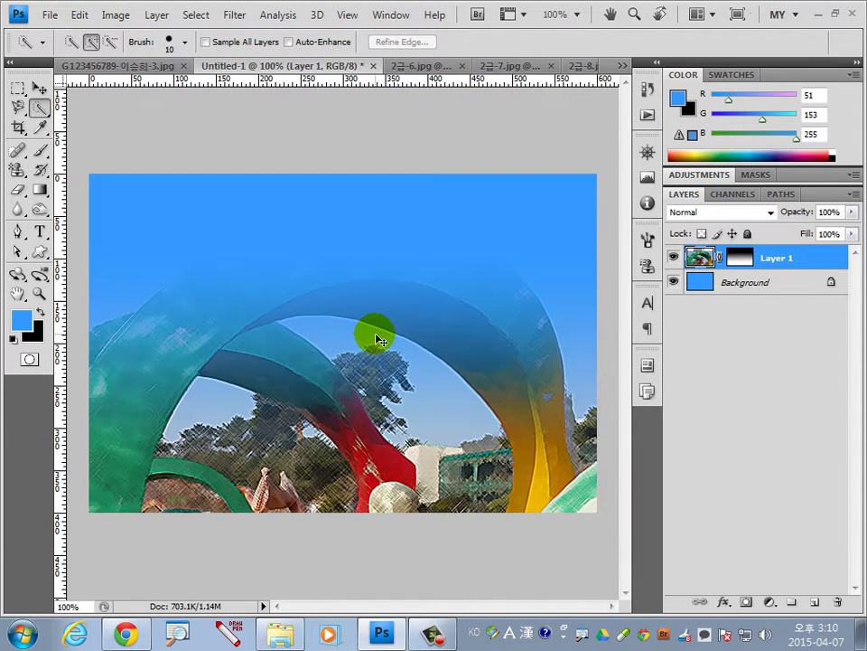
key(ctrl+v)
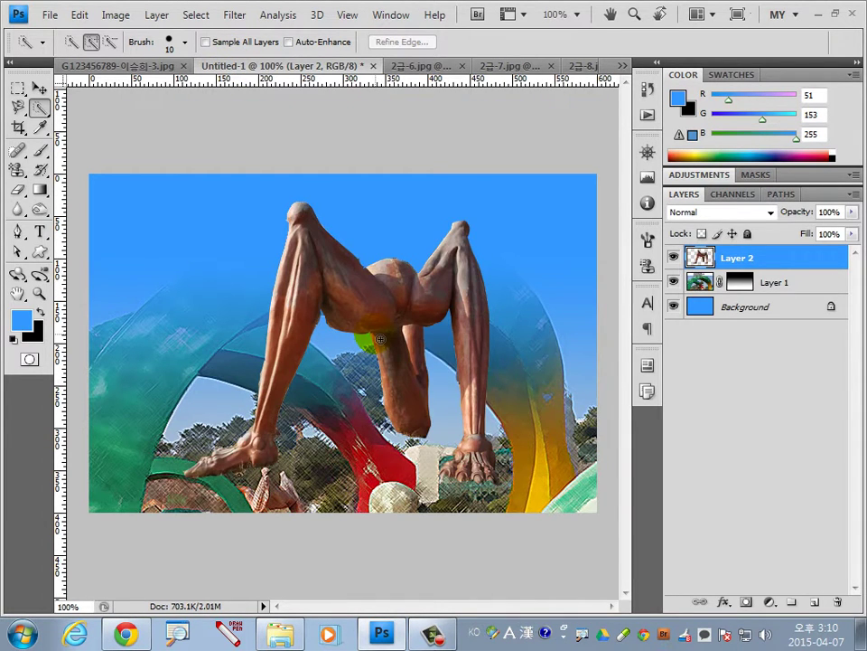
key(ctrl+t)
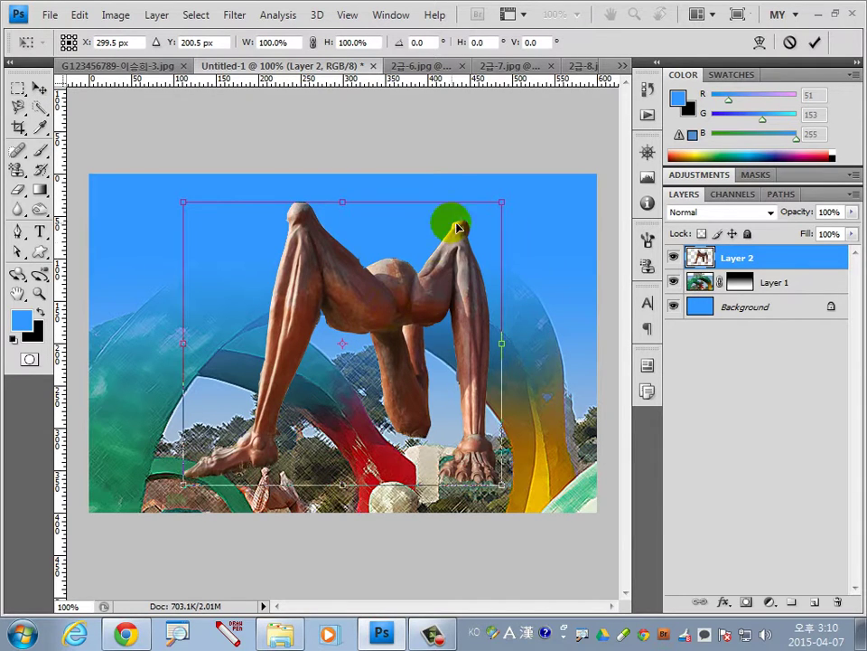
mouse_move(502, 200)
mouse_down()
mouse_move(338, 348)
mouse_move(393, 396)
mouse_up()
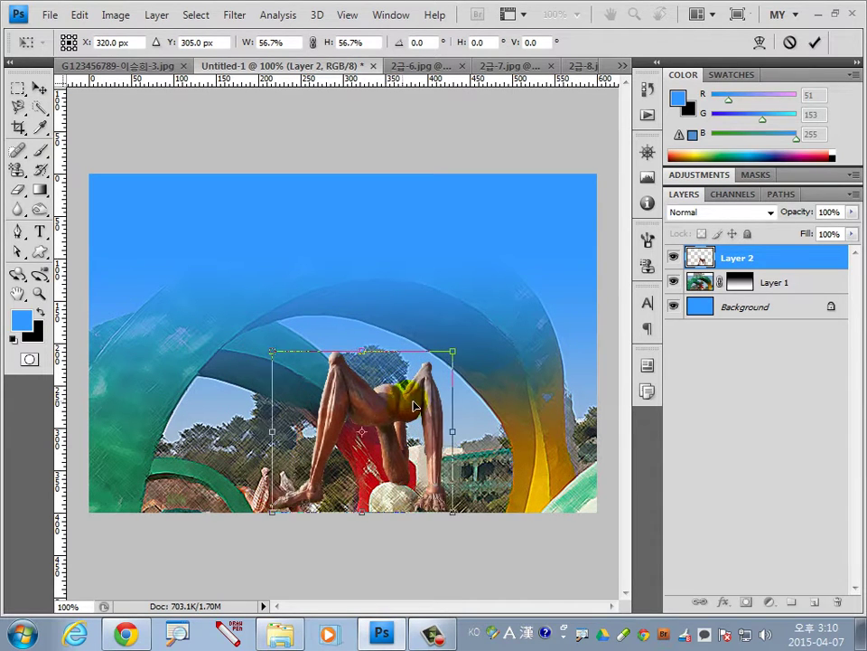
drag(393, 395, 430, 396)
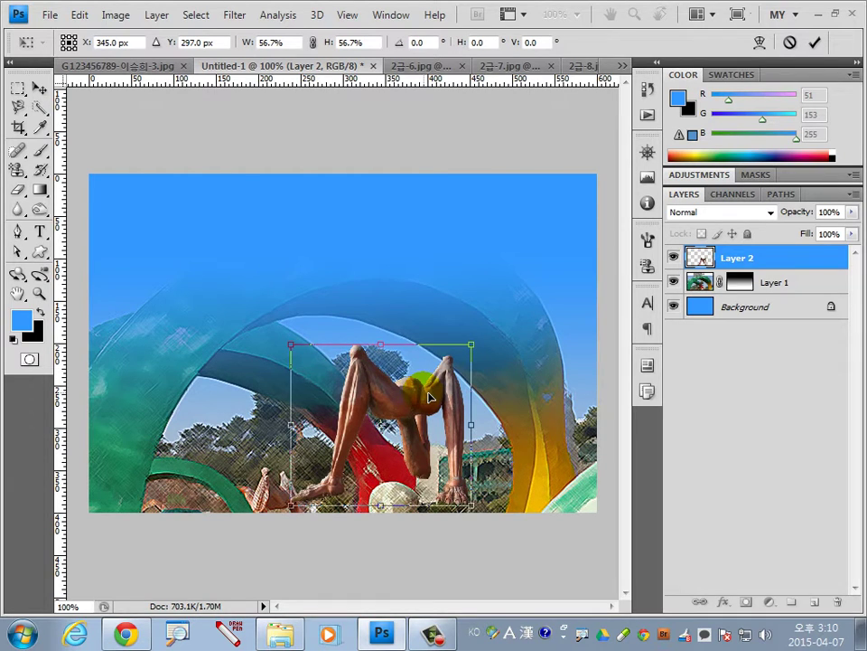
key(Return)
key(w)
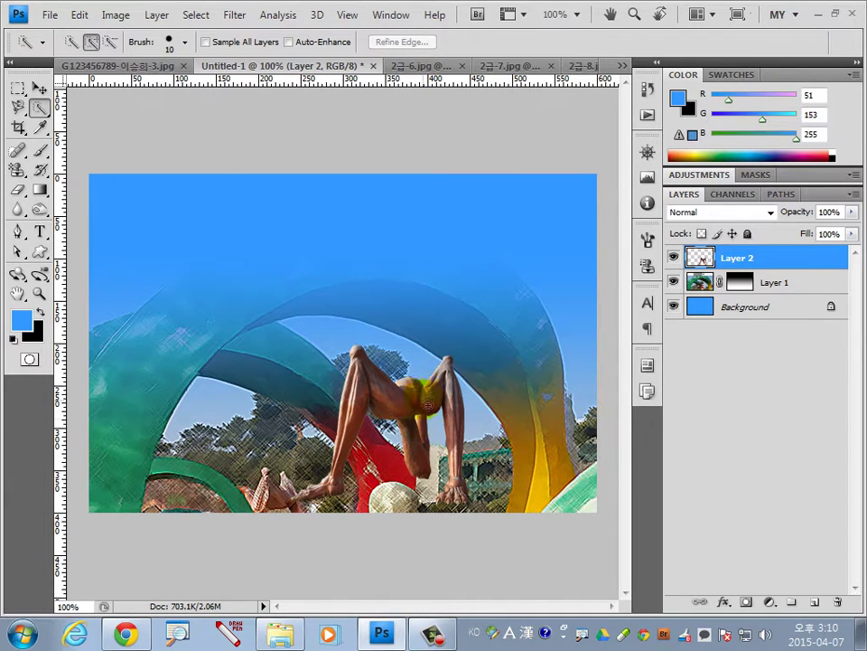
click(40, 87)
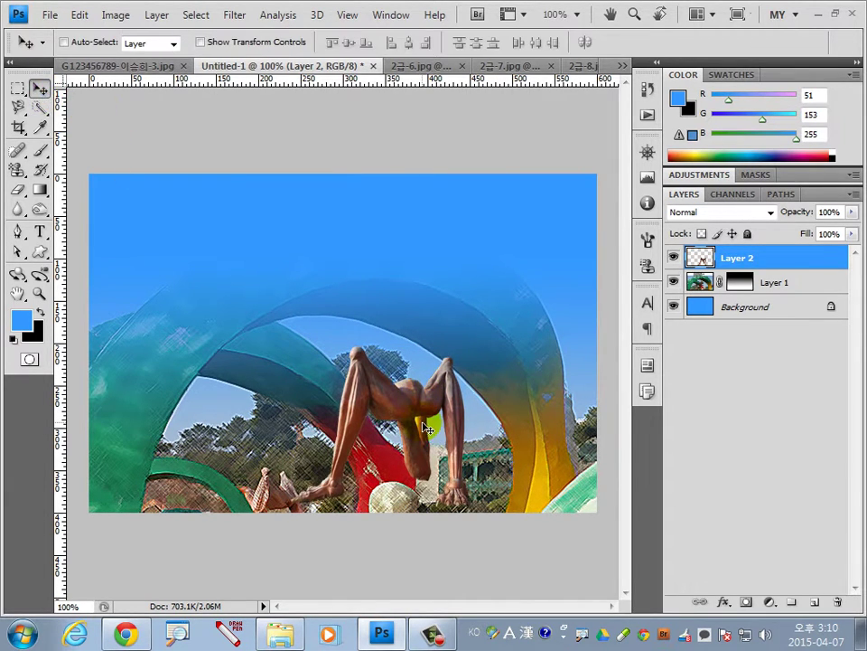
- Give Layer 2's sculpture a drop shadow, close 2급-6.jpg and bring up 2급-7.jpg
double_click(788, 265)
click(366, 211)
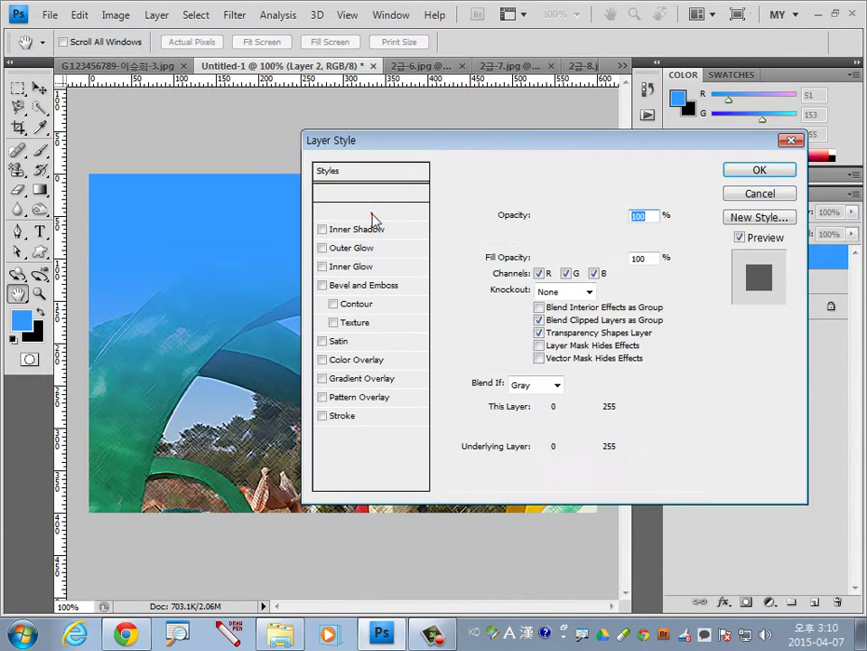
drag(522, 142, 714, 394)
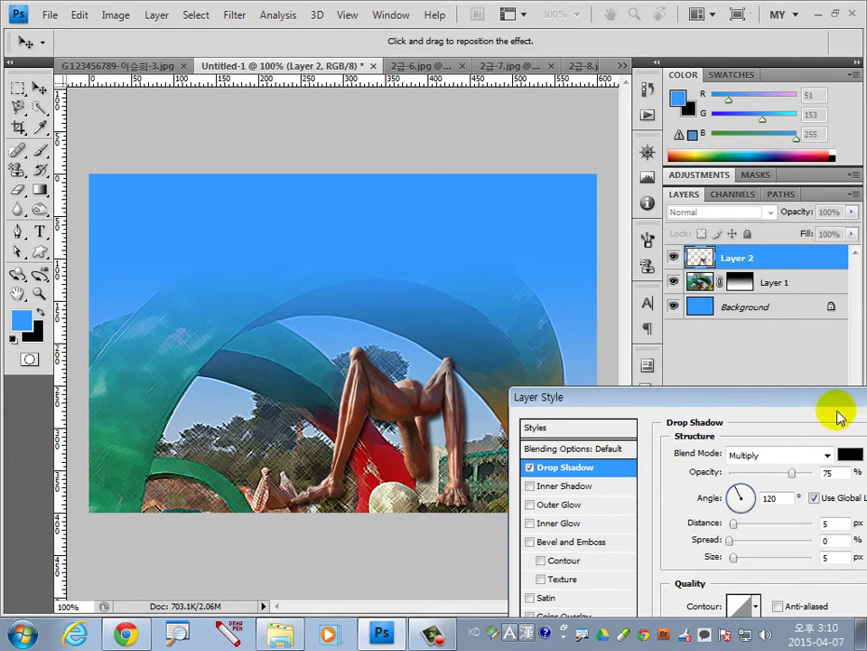
mouse_move(835, 397)
mouse_down()
mouse_move(645, 391)
mouse_move(585, 308)
mouse_up()
click(751, 343)
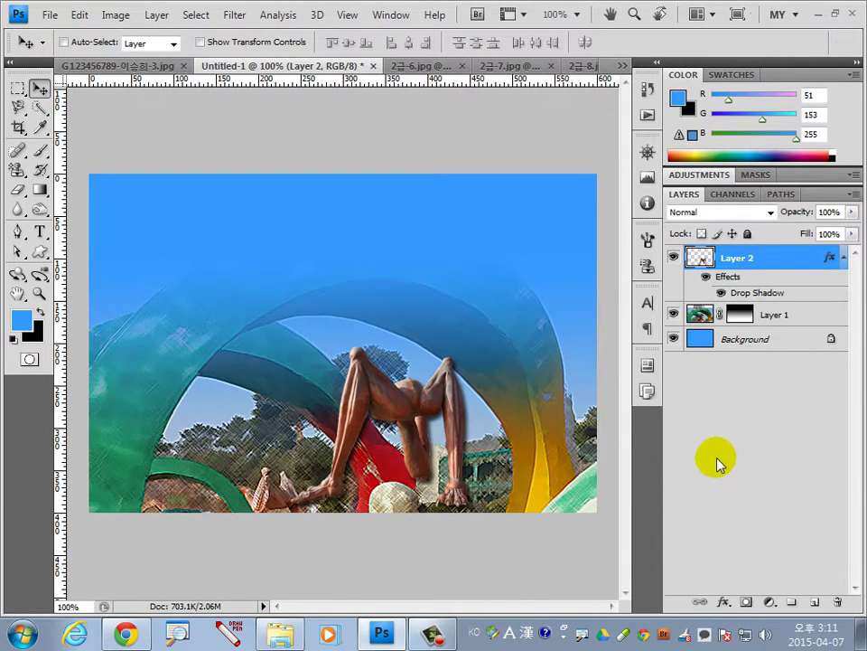
click(461, 65)
click(430, 66)
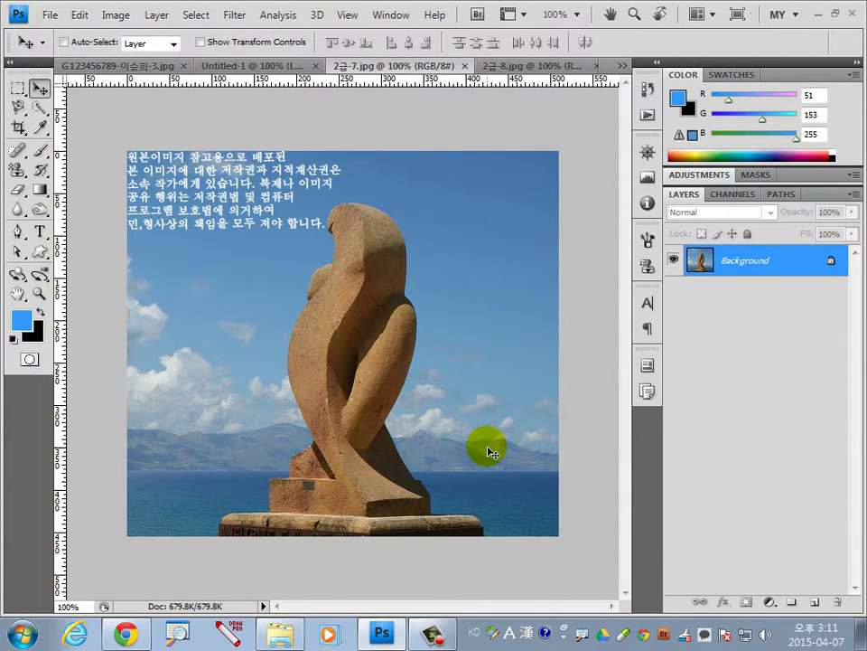
- Quick-select the stone statue and its pedestal in 2급-7.jpg
click(40, 108)
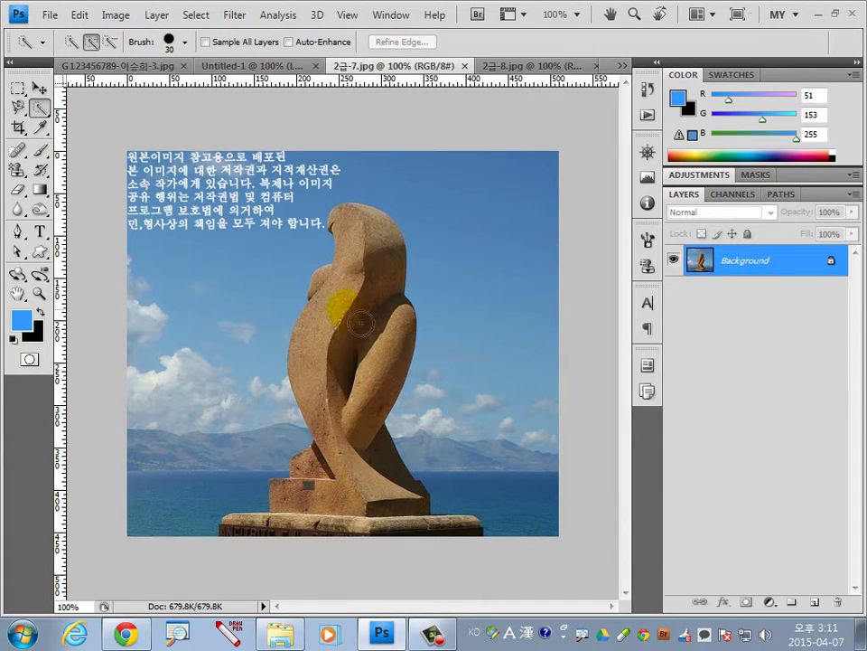
mouse_move(361, 322)
mouse_down()
mouse_move(343, 359)
mouse_move(366, 366)
mouse_move(386, 489)
mouse_move(373, 473)
mouse_move(323, 496)
mouse_move(291, 535)
mouse_move(266, 544)
mouse_up()
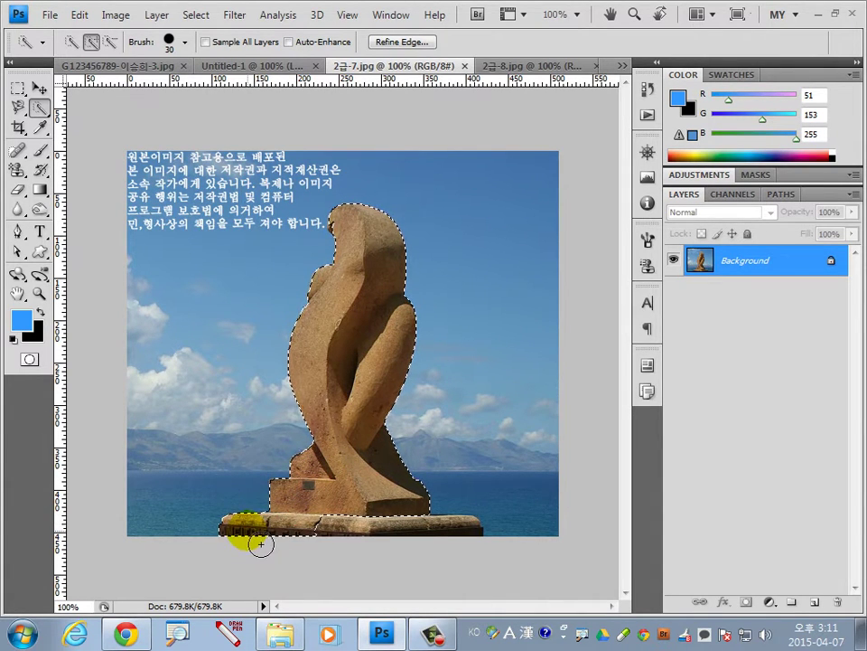
mouse_move(354, 525)
mouse_down()
mouse_move(370, 542)
mouse_move(354, 548)
mouse_up()
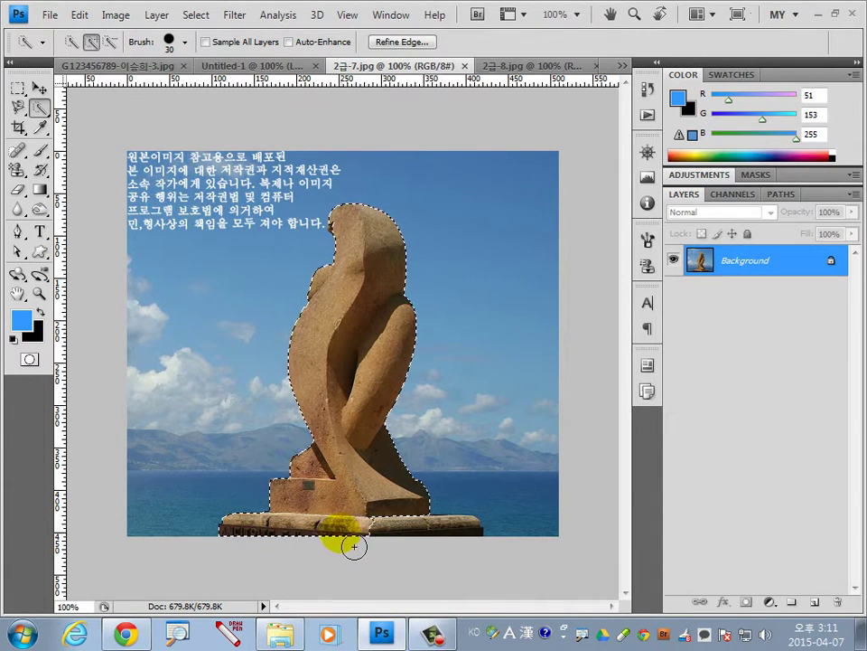
click(397, 523)
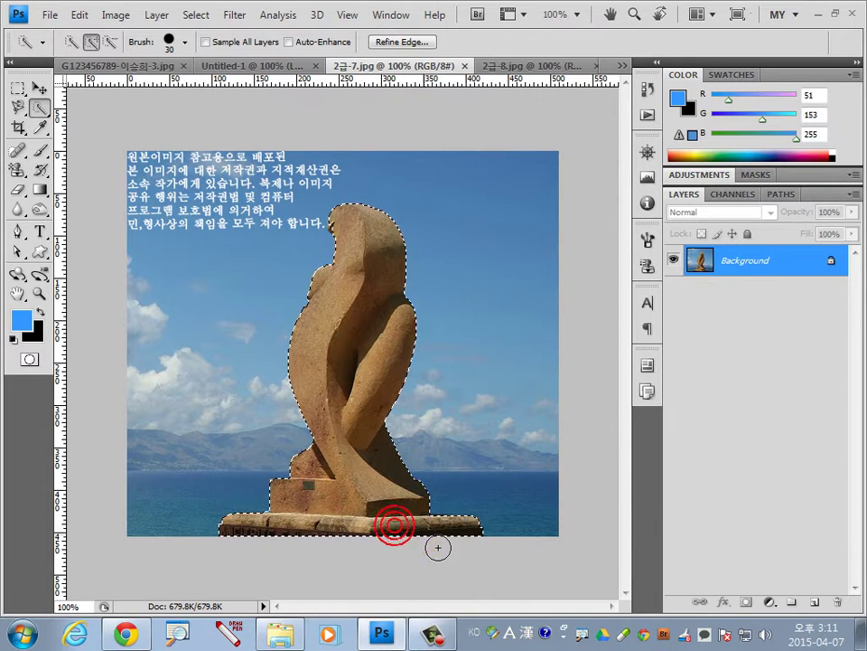
drag(457, 545, 480, 552)
drag(349, 237, 364, 244)
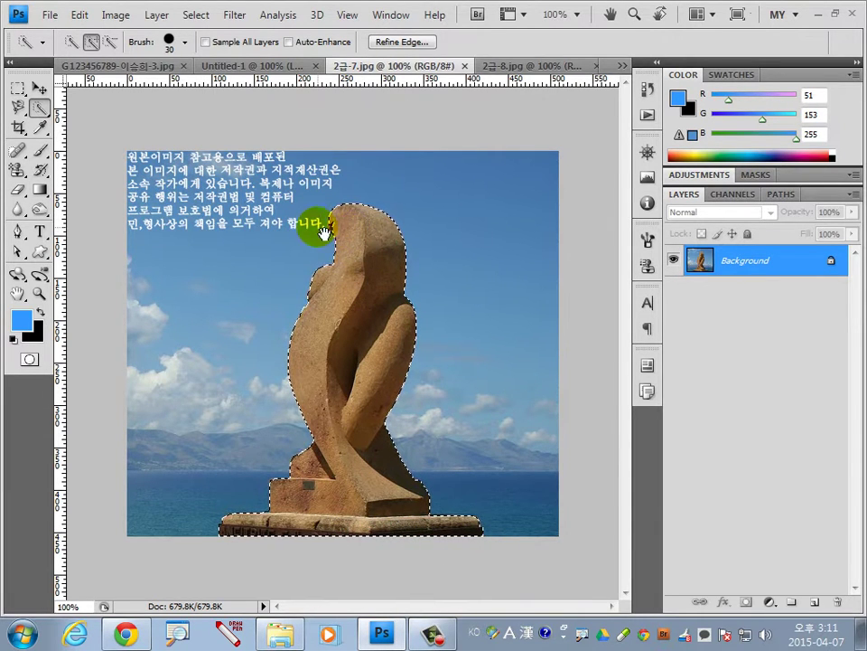
- Refine the head edge with a size-8 brush, fit the image, and return to Untitled-1
scroll(364, 242, up, 5)
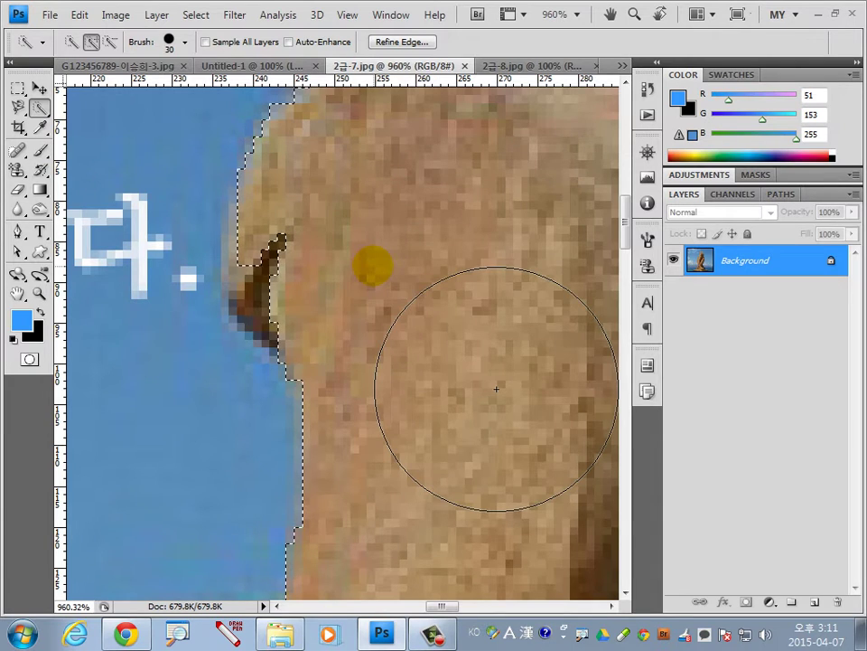
key(bracketleft)
key(bracketleft)
key(bracketleft)
key(bracketleft)
click(300, 261)
click(253, 243)
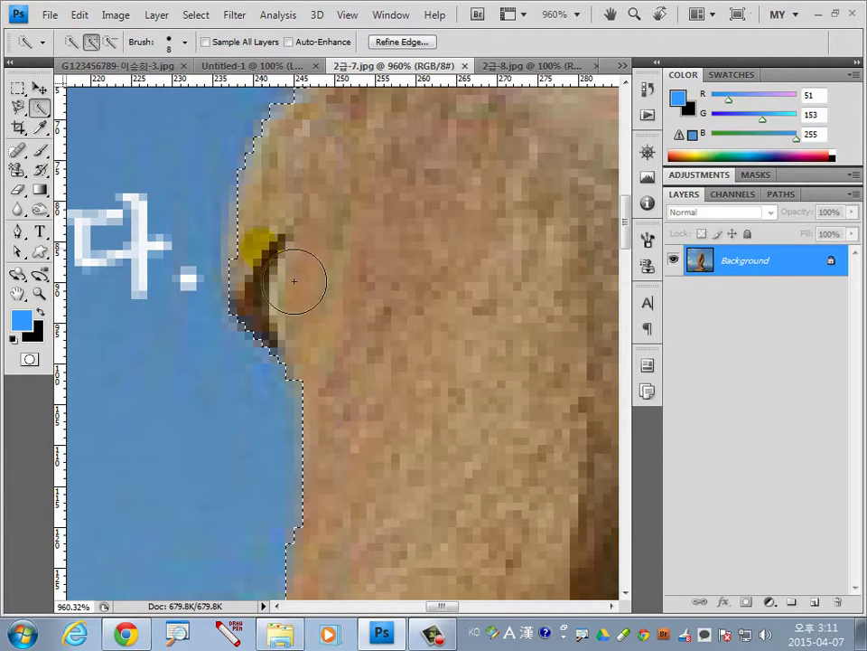
click(467, 299)
key(ctrl+0)
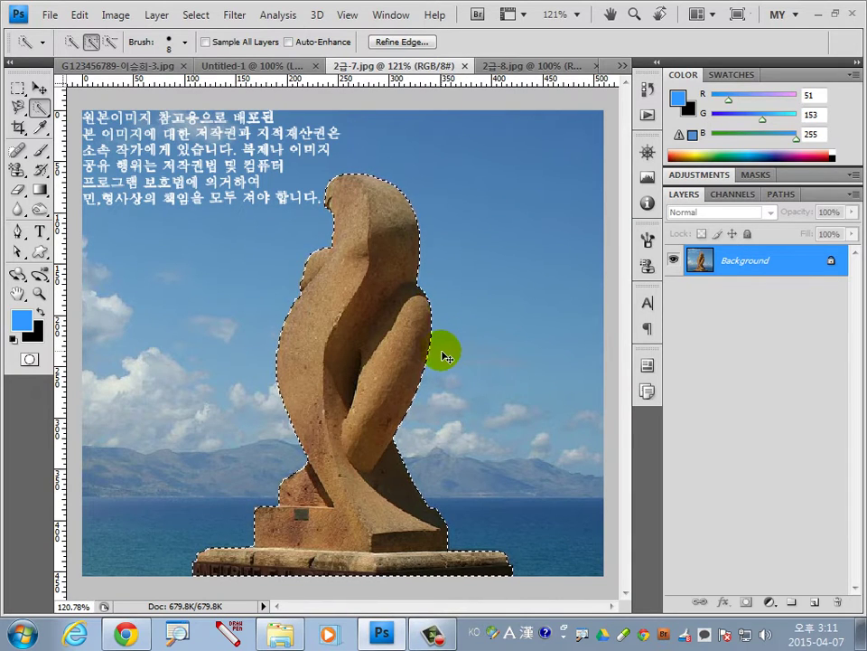
click(227, 65)
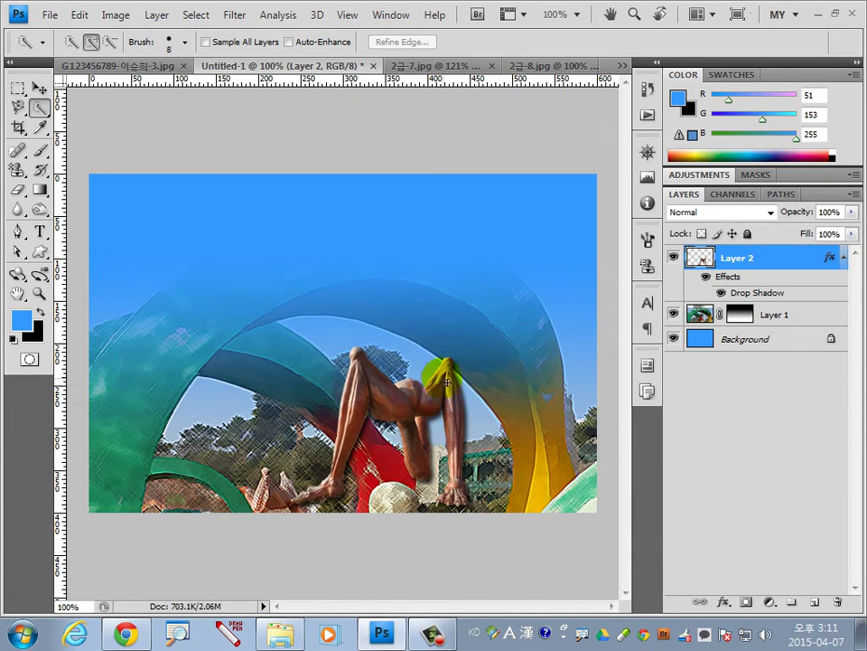
- Paste the stone statue and scale it down at the collage's right edge
key(ctrl+v)
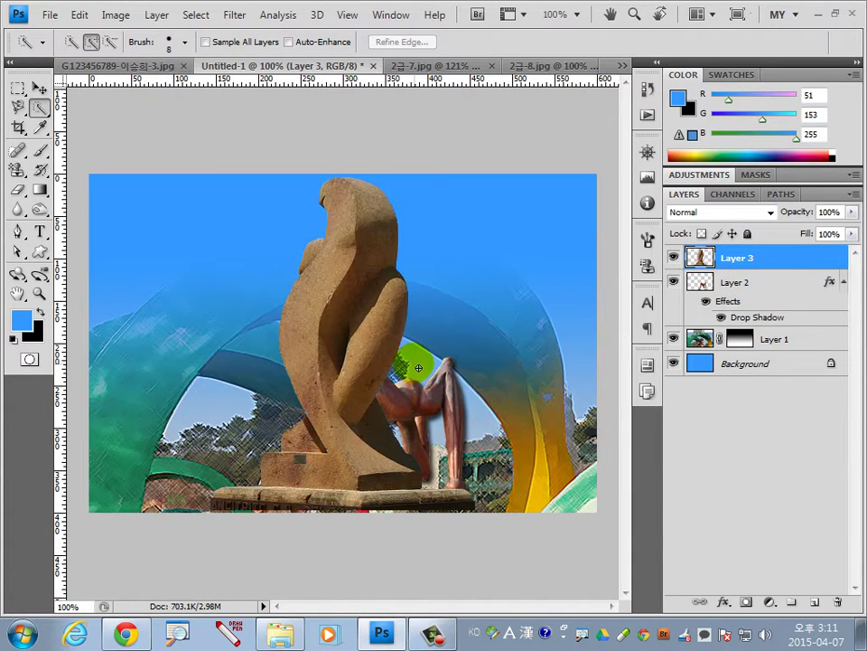
key(ctrl+t)
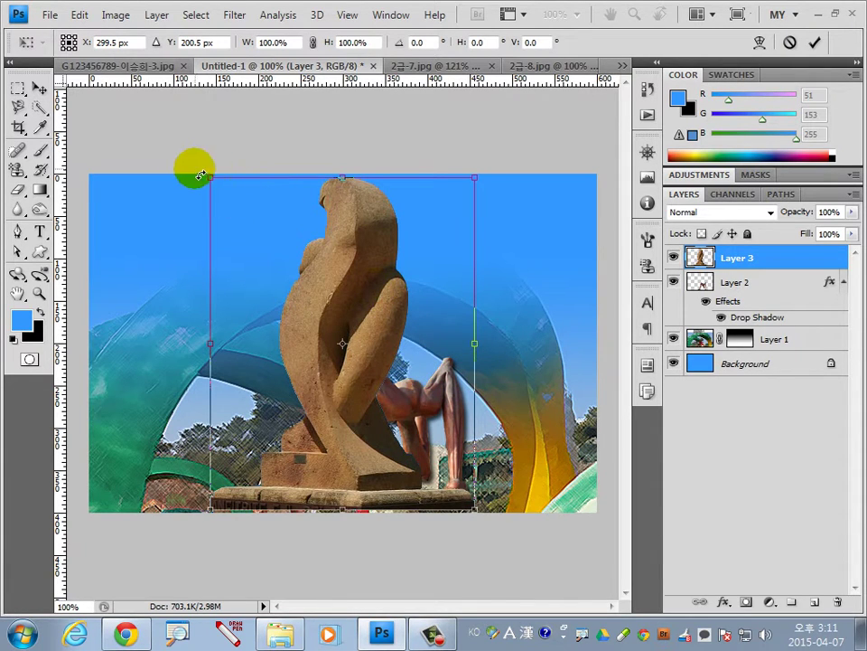
mouse_move(214, 178)
mouse_down()
mouse_move(375, 291)
mouse_move(533, 345)
mouse_move(545, 344)
mouse_move(529, 278)
mouse_up()
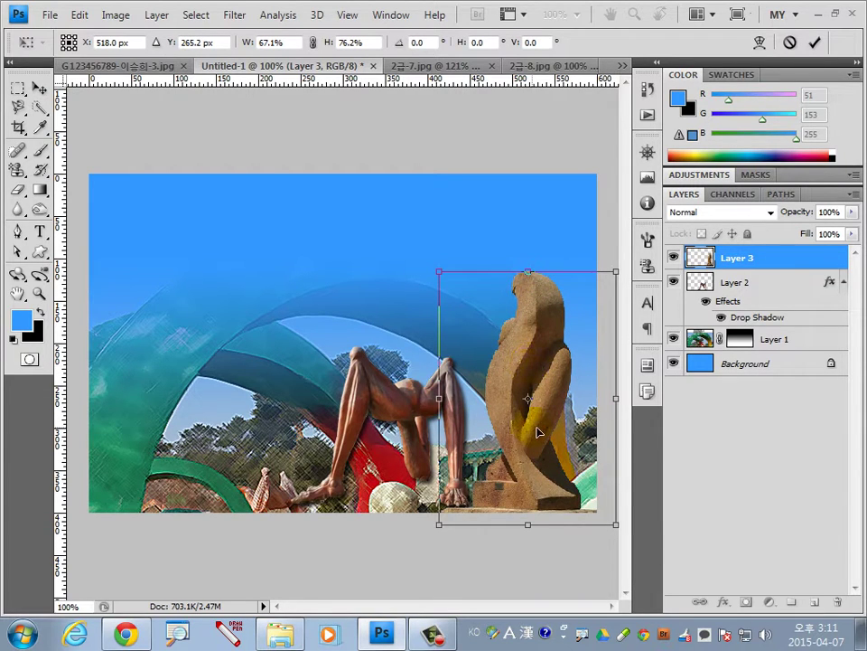
drag(537, 432, 537, 437)
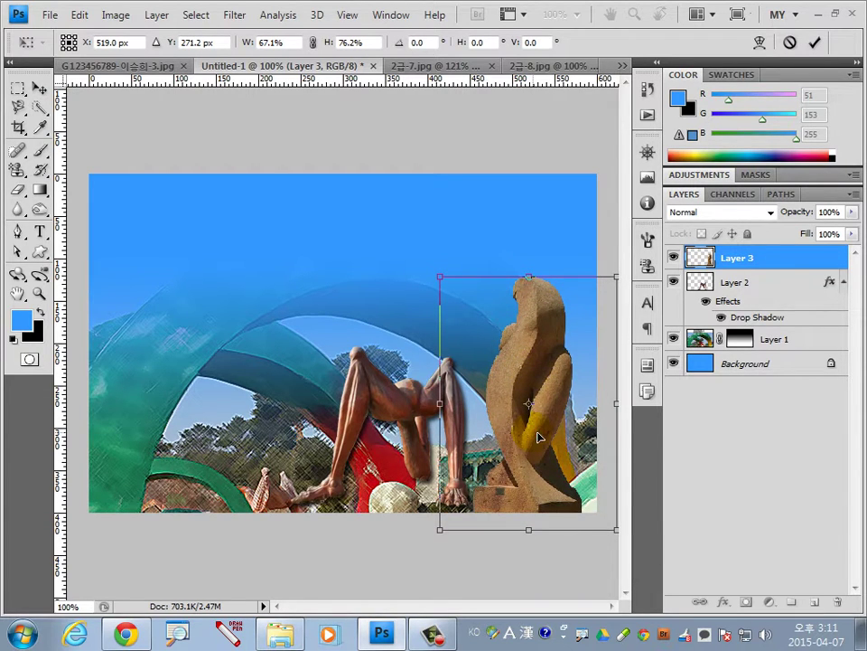
double_click(557, 386)
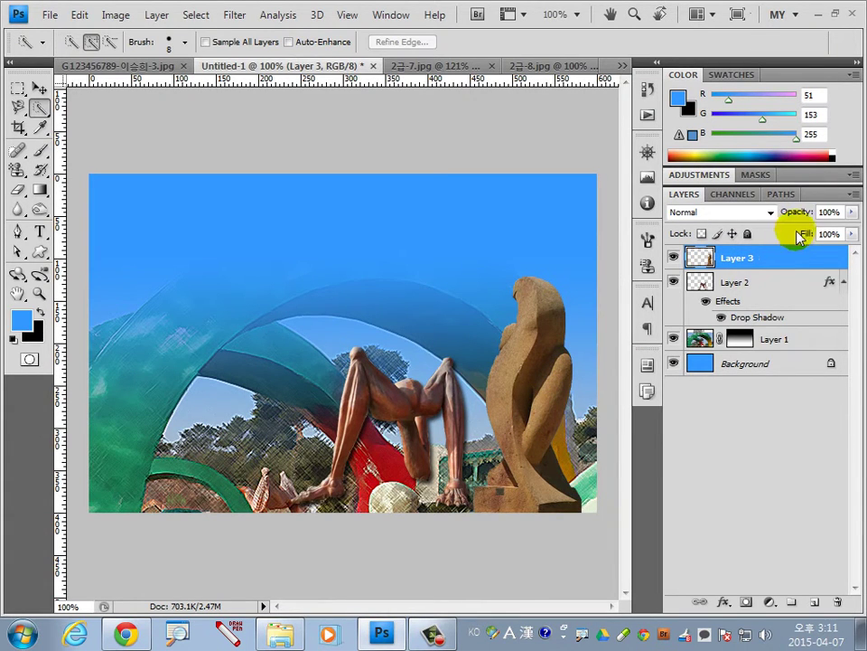
- Give the statue layer a Bevel and Emboss effect
double_click(798, 259)
click(361, 456)
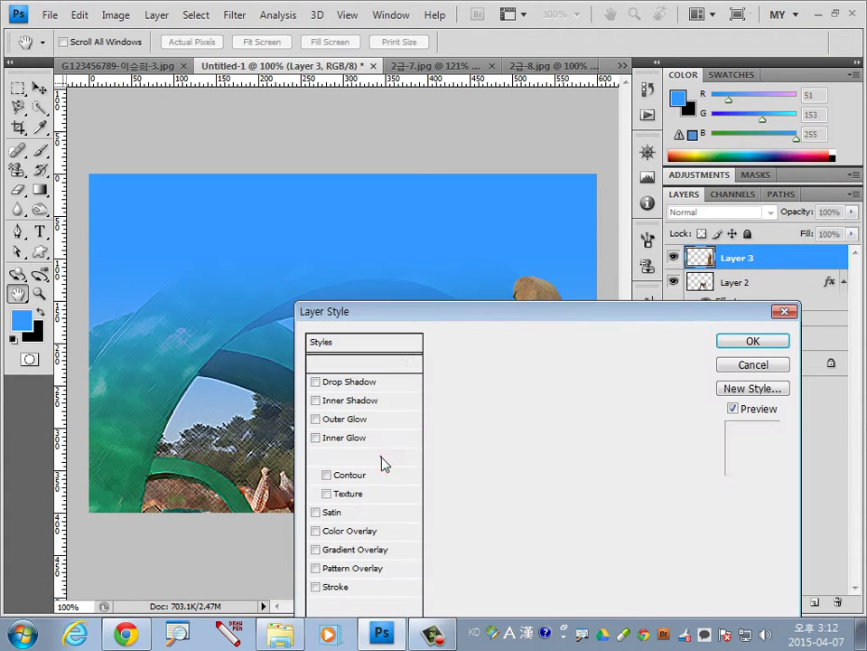
click(747, 340)
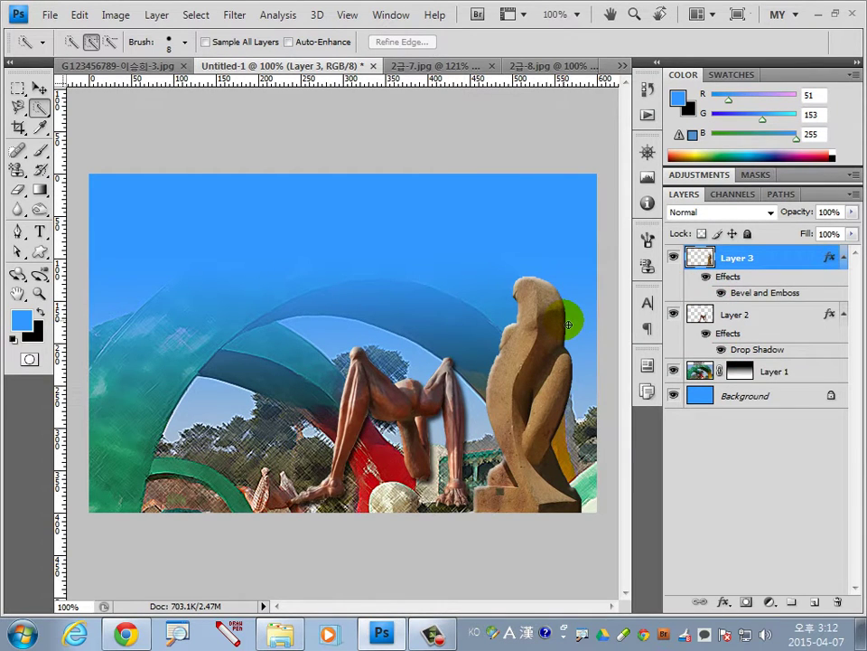
- Close 2금-7.jpg and Magic Wand the light background of 2금-8.jpg
click(495, 66)
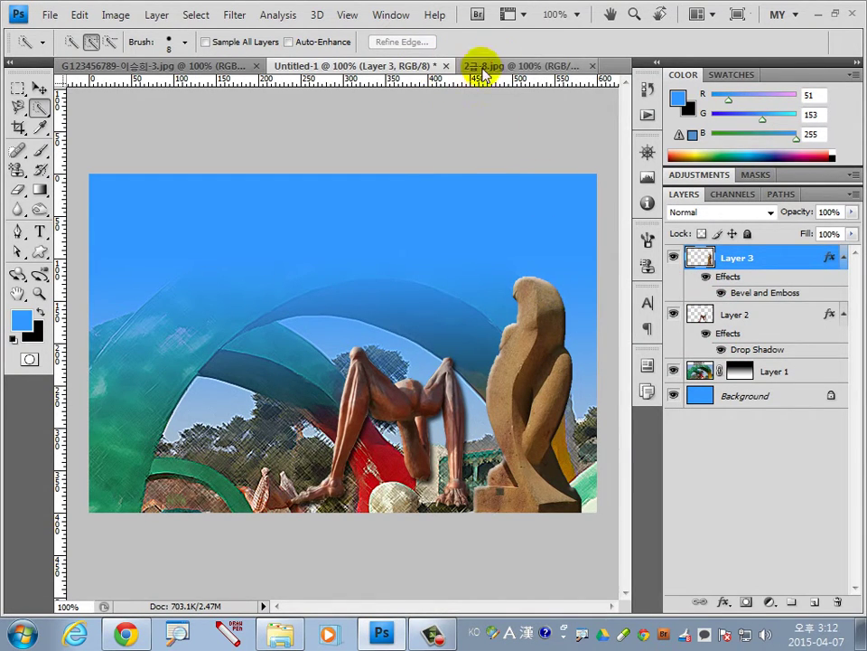
key(ctrl+Tab)
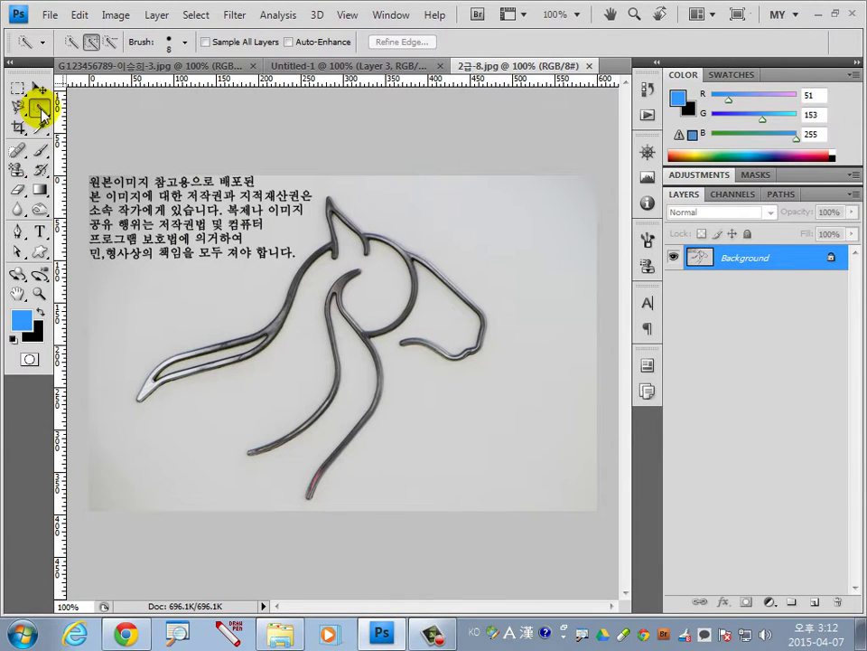
drag(40, 111, 100, 122)
click(527, 253)
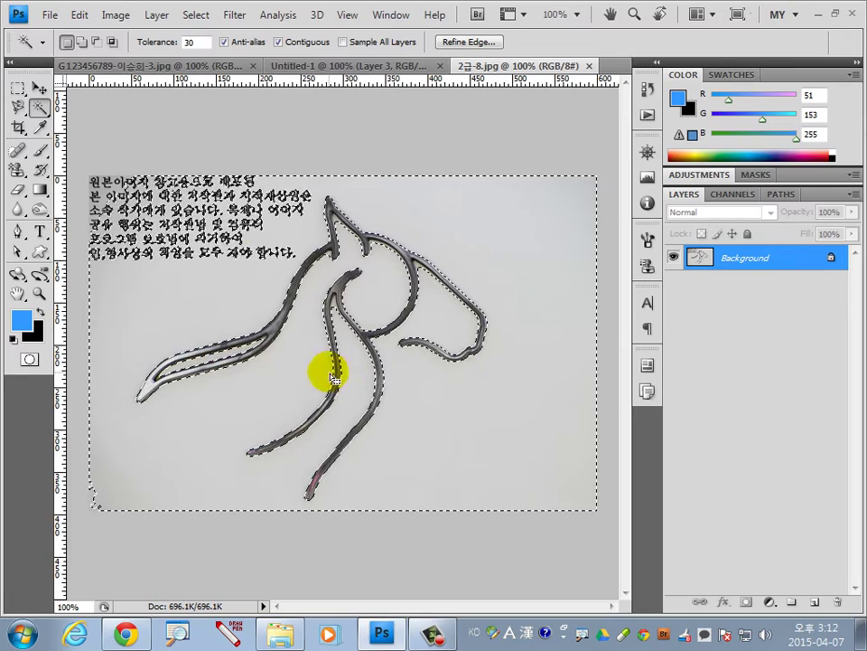
- Add the caption to the selection, invert it, subtract the stray corner bit, and return to Untitled-1
drag(17, 107, 79, 120)
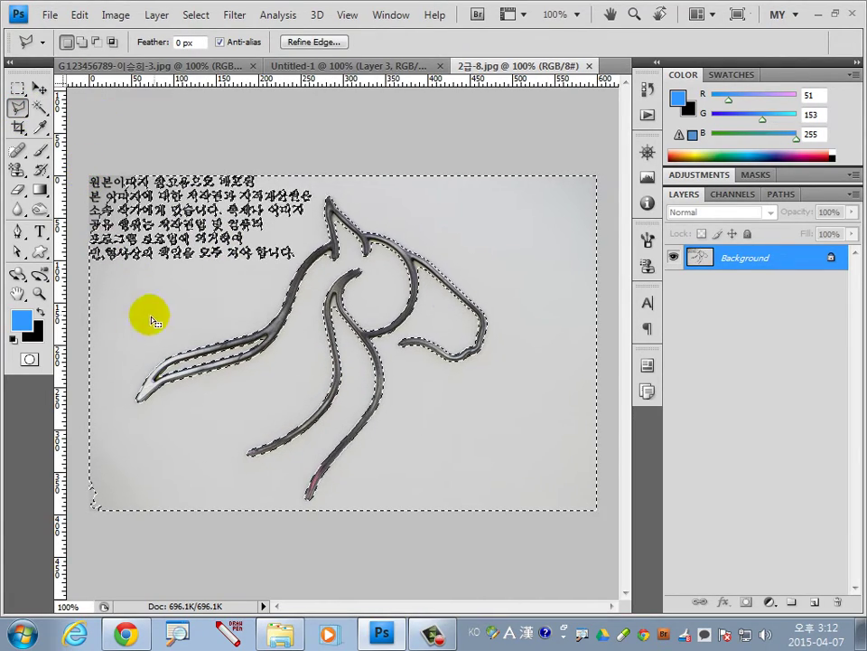
shift+click(80, 275)
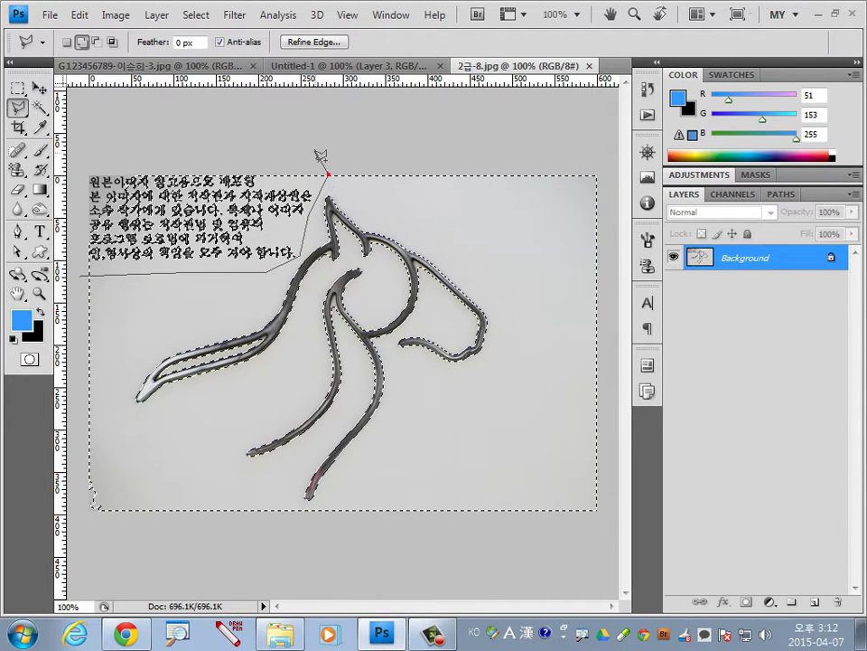
click(85, 277)
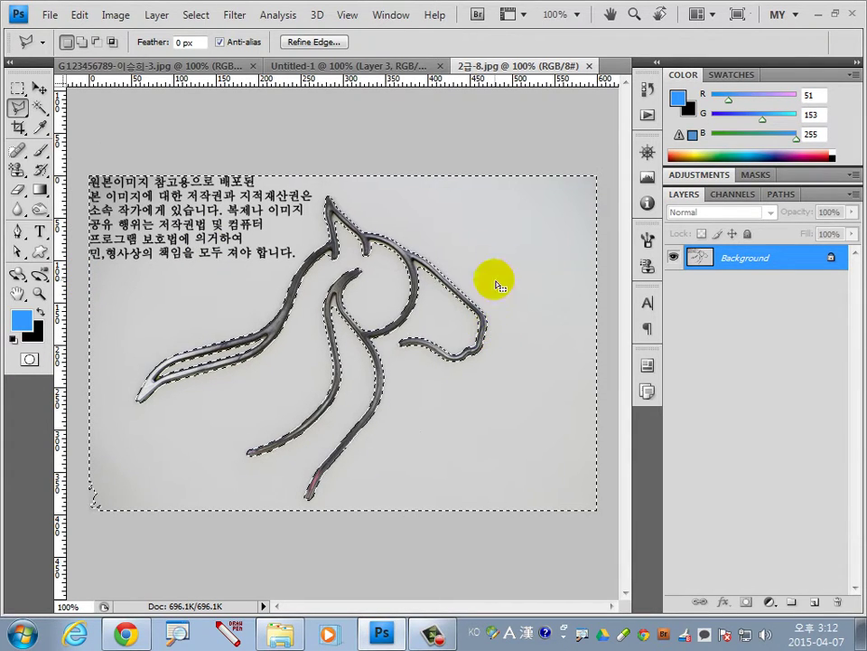
click(196, 14)
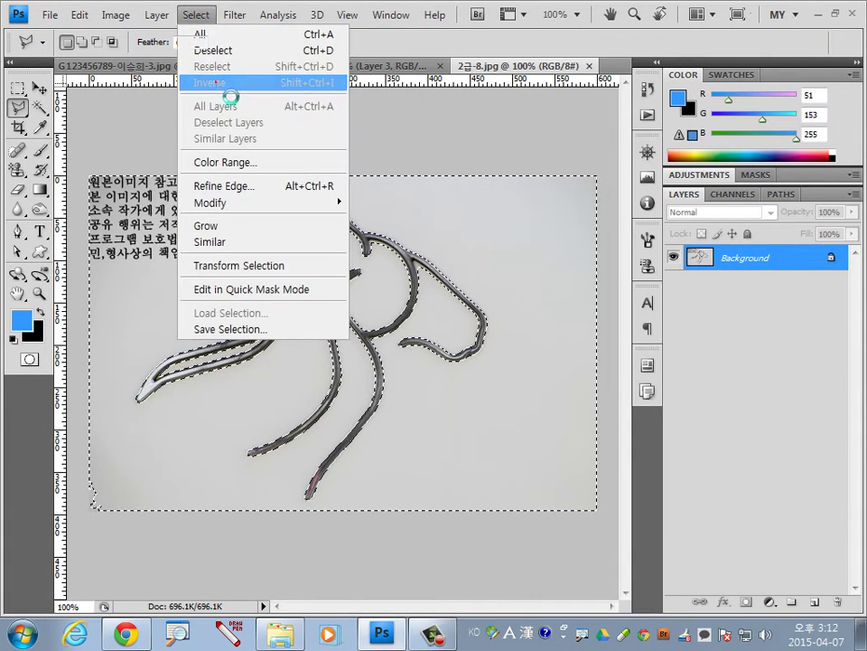
click(210, 82)
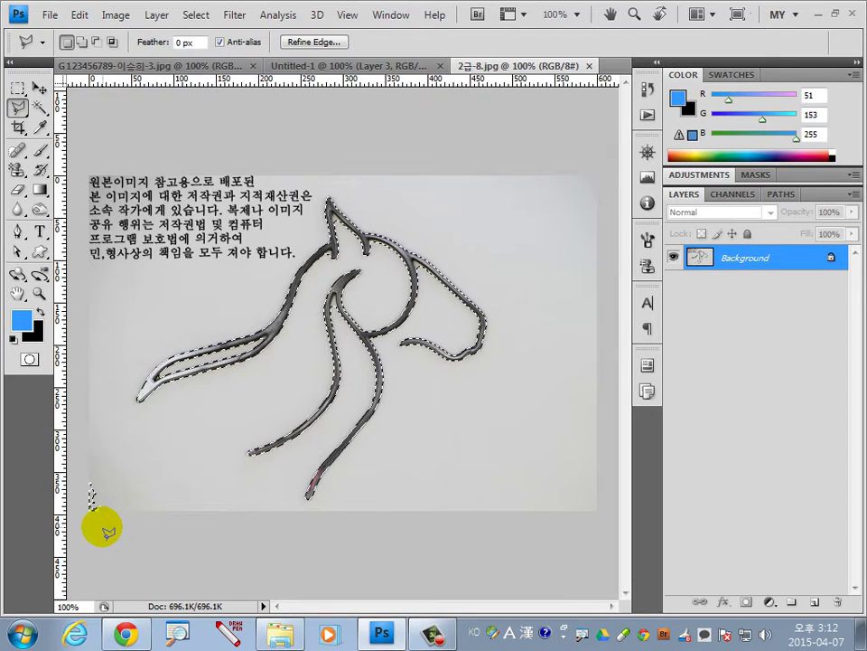
key(alt)
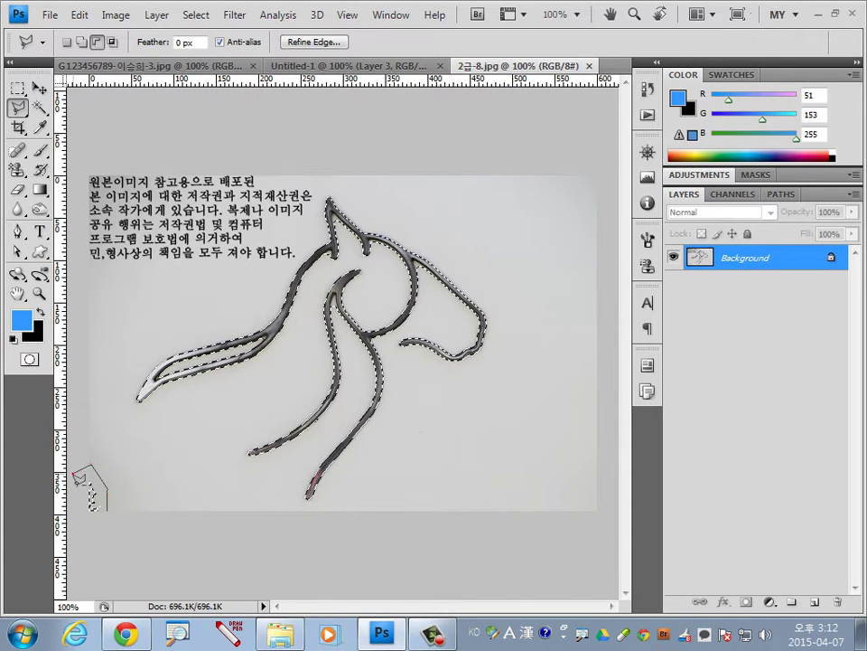
click(112, 519)
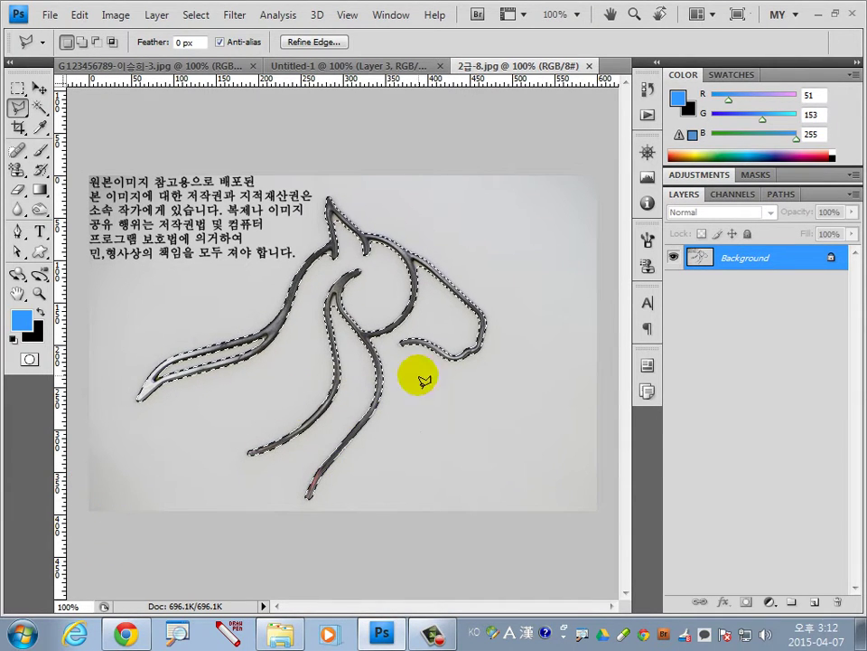
click(287, 65)
- Paste the horse outline, scale it to about 59% and move it upper-left
key(ctrl+v)
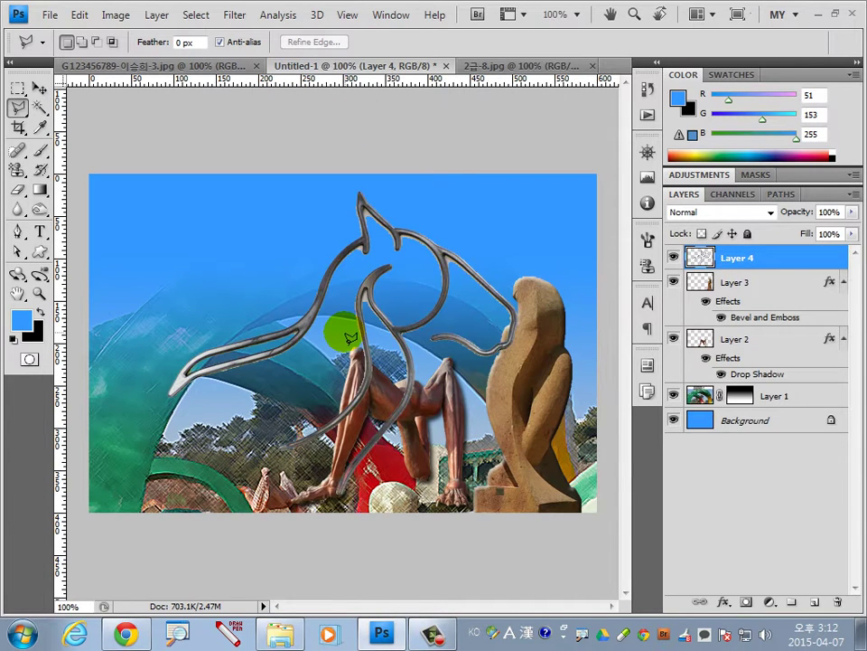
key(ctrl+t)
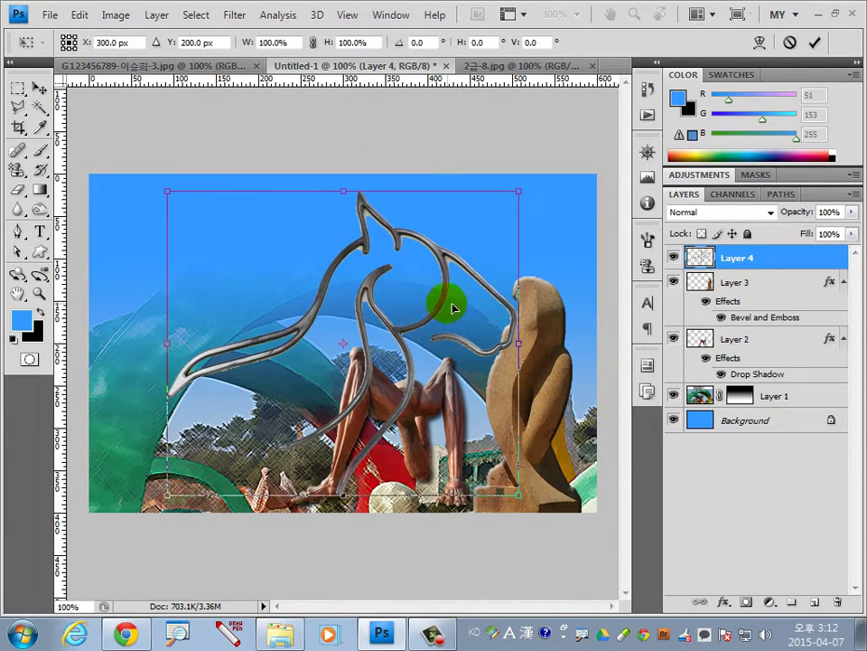
mouse_move(518, 190)
mouse_down()
mouse_move(363, 287)
mouse_move(349, 286)
mouse_up()
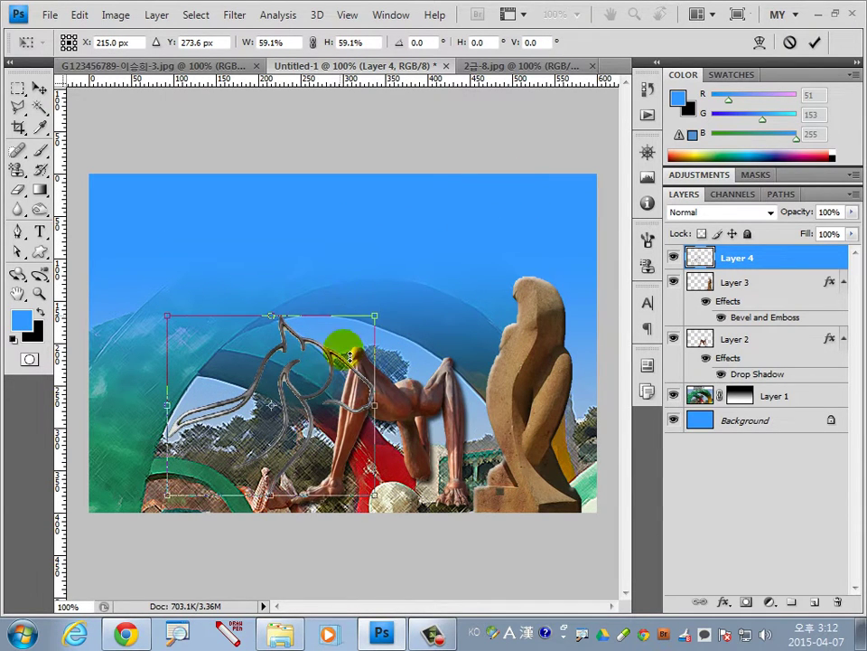
key(Return)
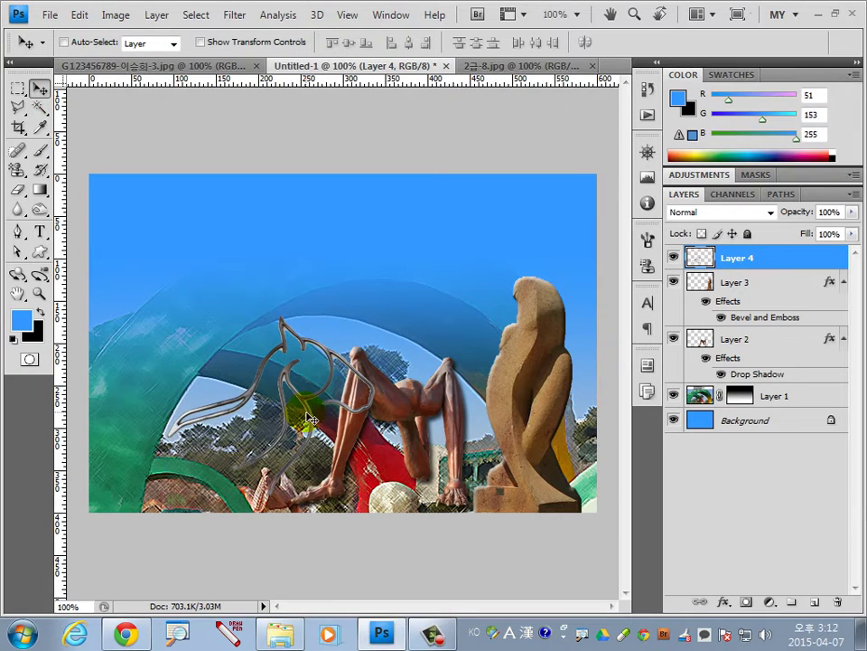
drag(310, 418, 250, 380)
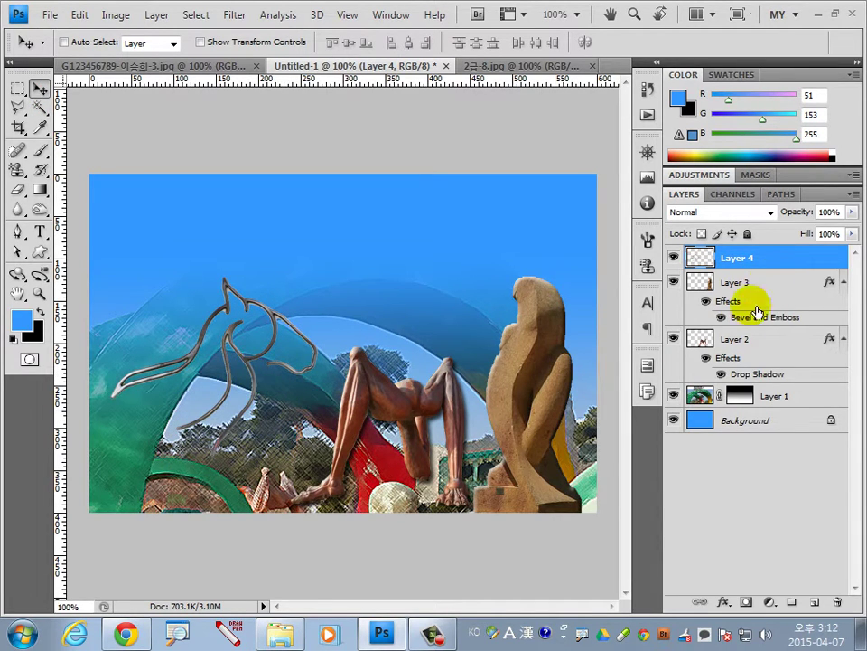
- Give the horse layer a drop shadow and nudge it slightly higher
double_click(800, 258)
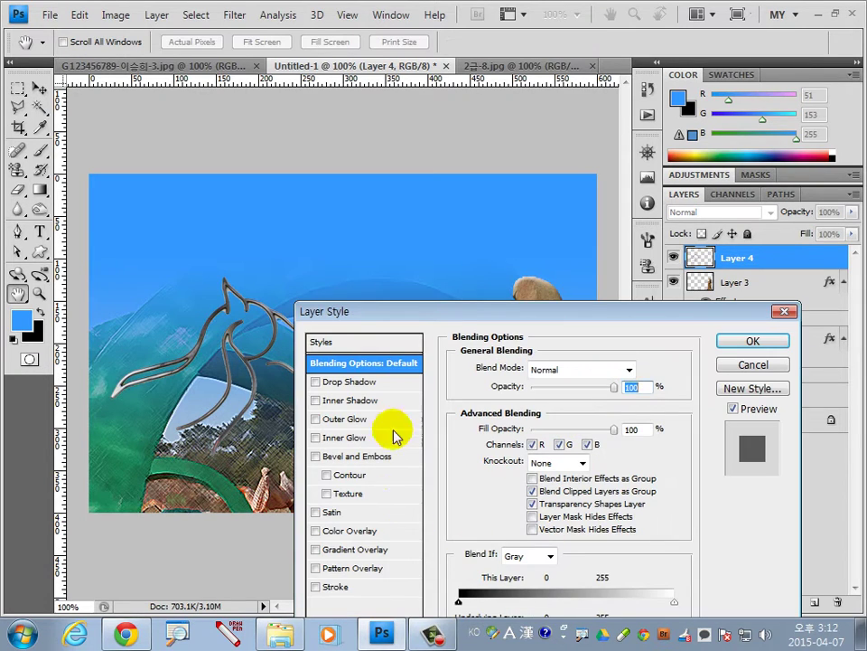
drag(445, 314, 461, 163)
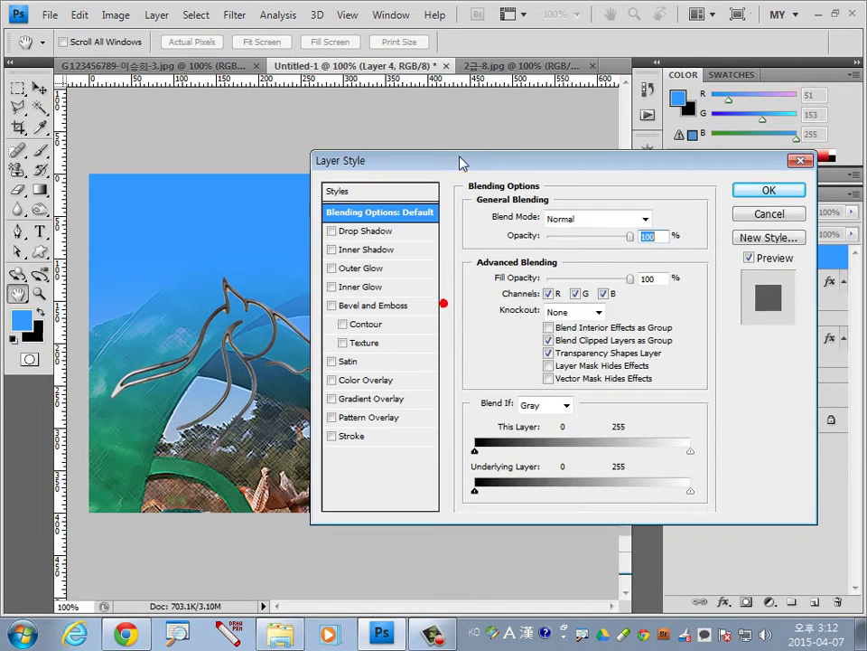
click(384, 233)
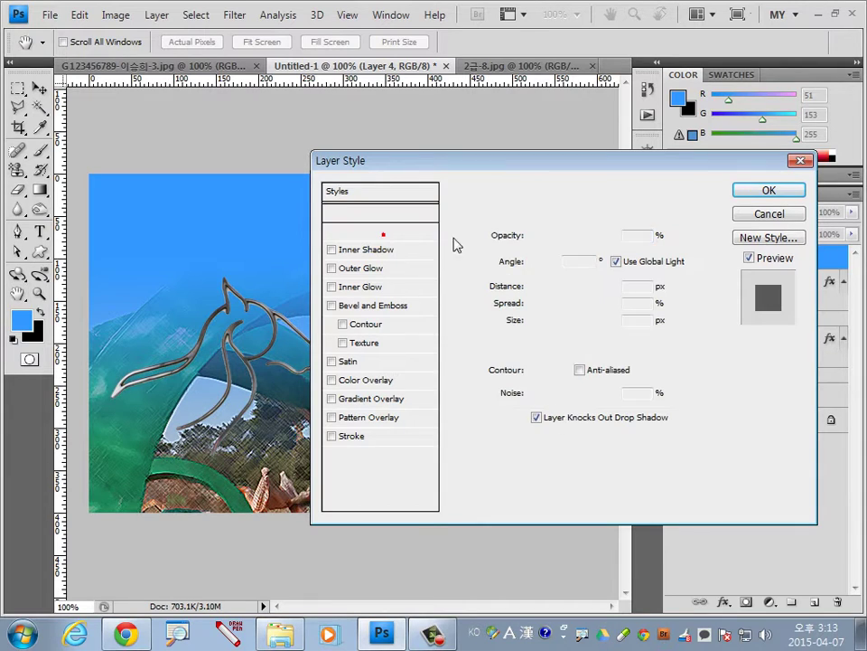
click(766, 190)
click(306, 371)
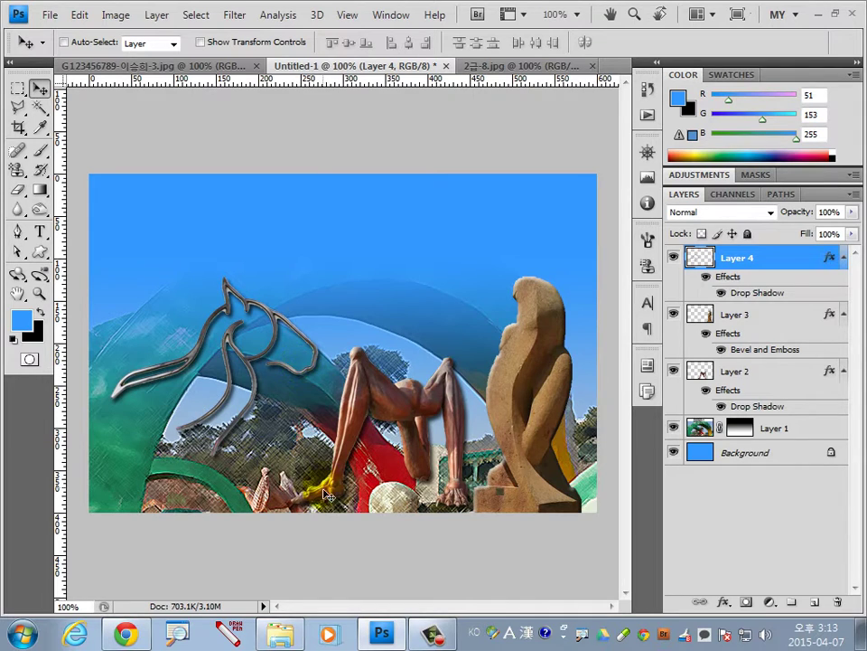
drag(242, 425, 242, 411)
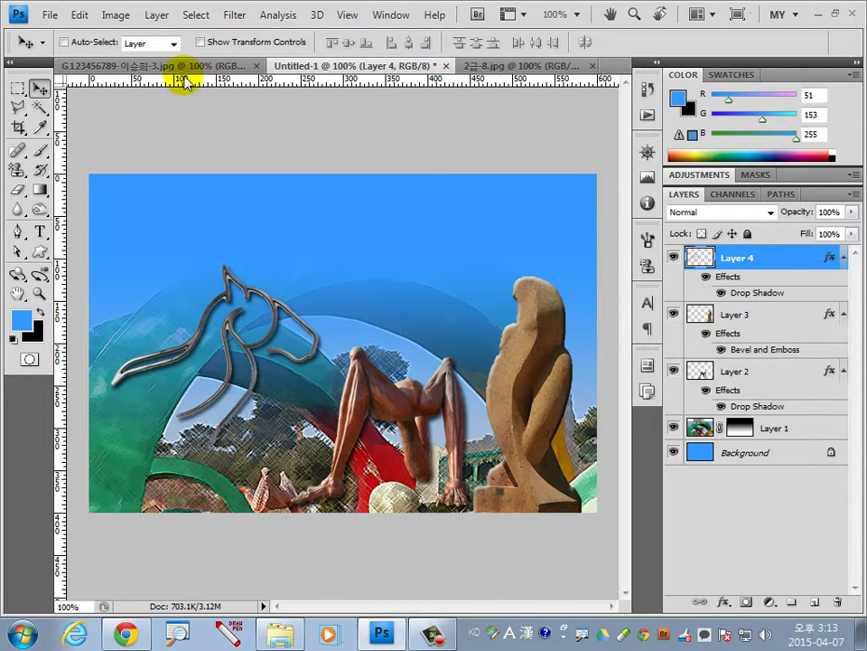
- Check the reference image, then pick the fence shape for the Custom Shape tool
key(ctrl+shift+Tab)
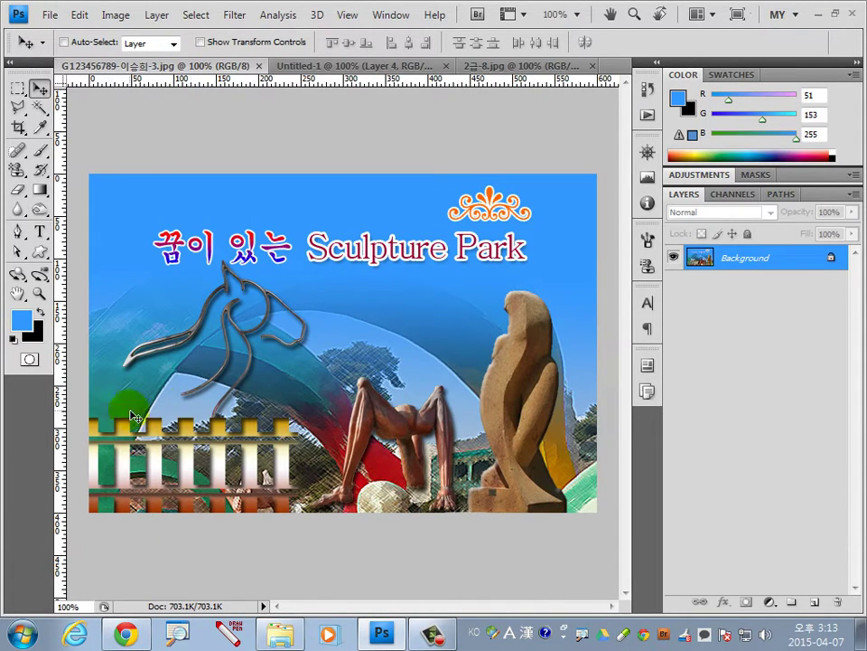
click(382, 67)
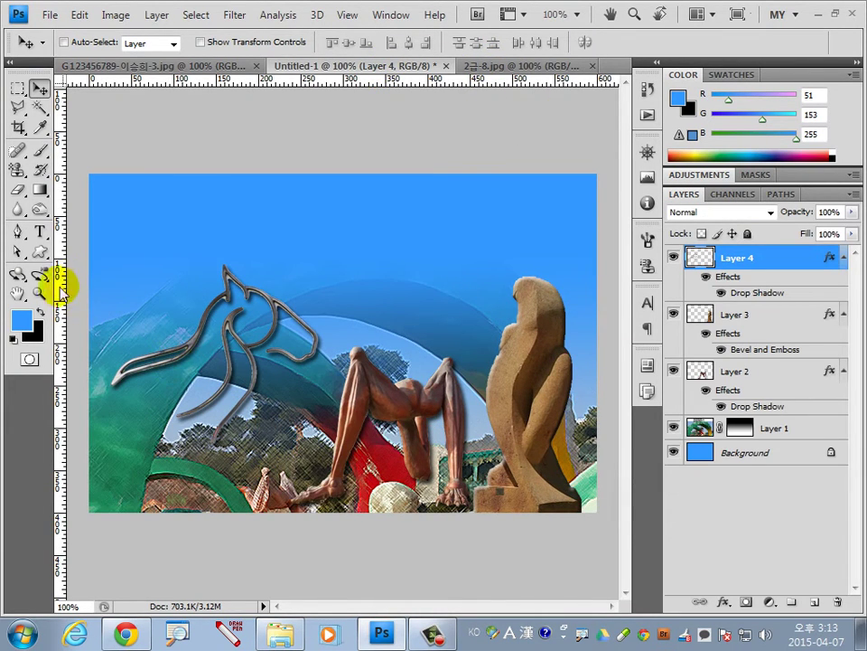
click(40, 251)
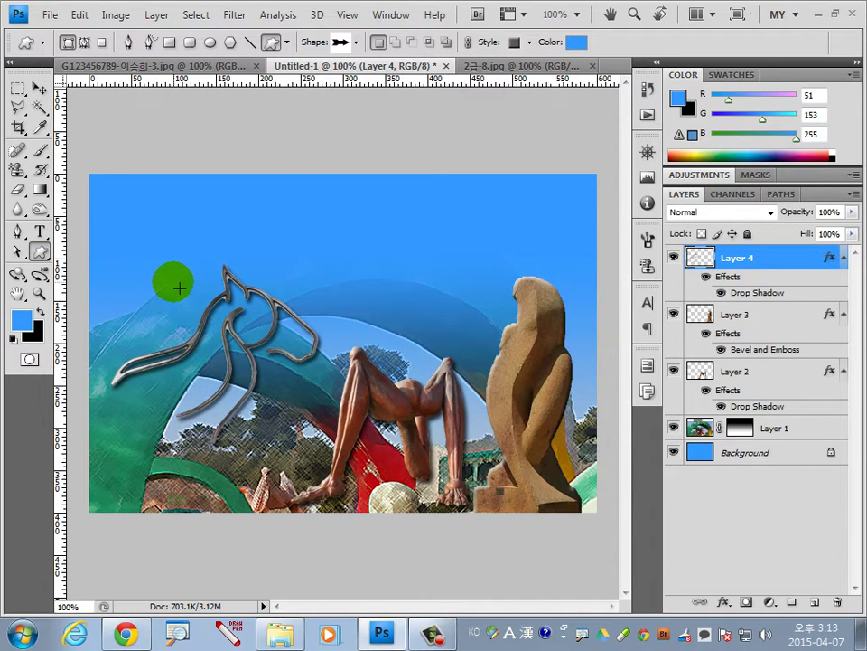
click(356, 42)
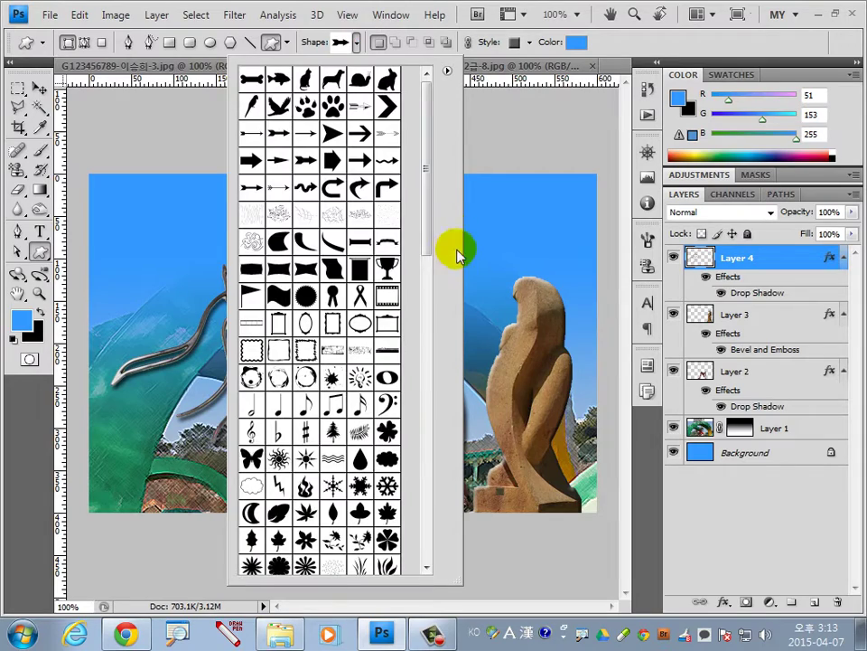
mouse_move(429, 242)
mouse_down()
mouse_move(418, 390)
mouse_move(421, 528)
mouse_up()
click(389, 431)
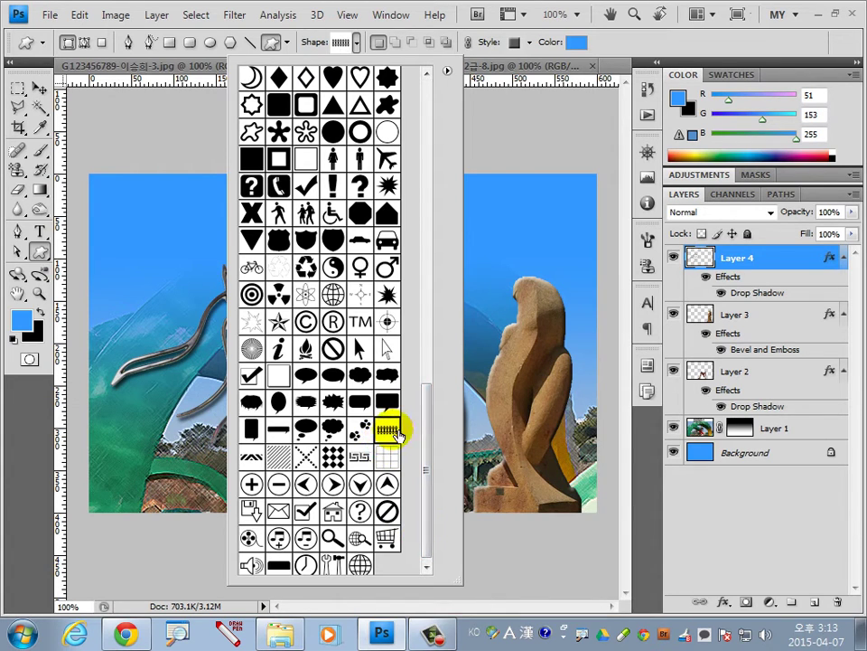
double_click(394, 434)
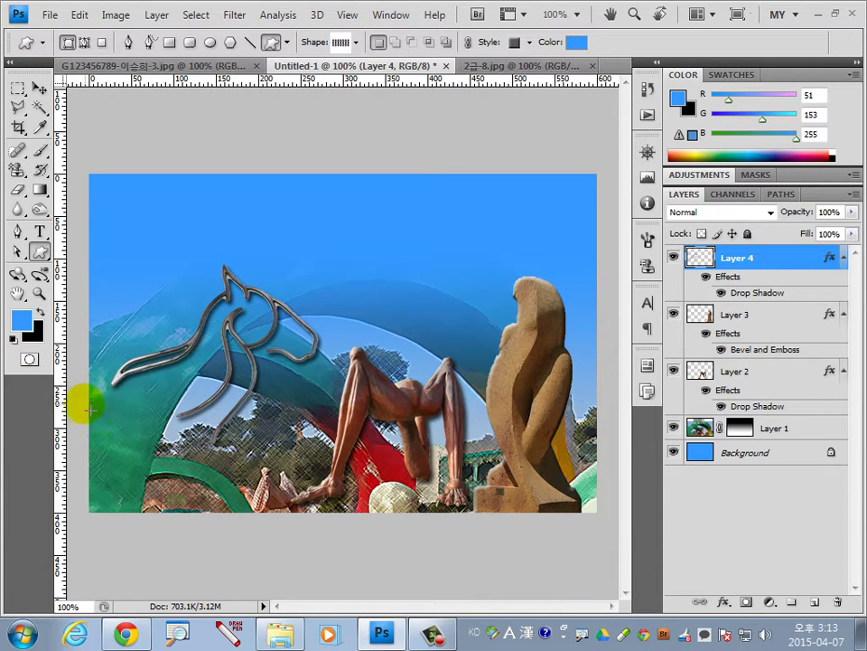
- Draw the fence across the lower left and nudge it slightly left and down
drag(90, 408, 342, 582)
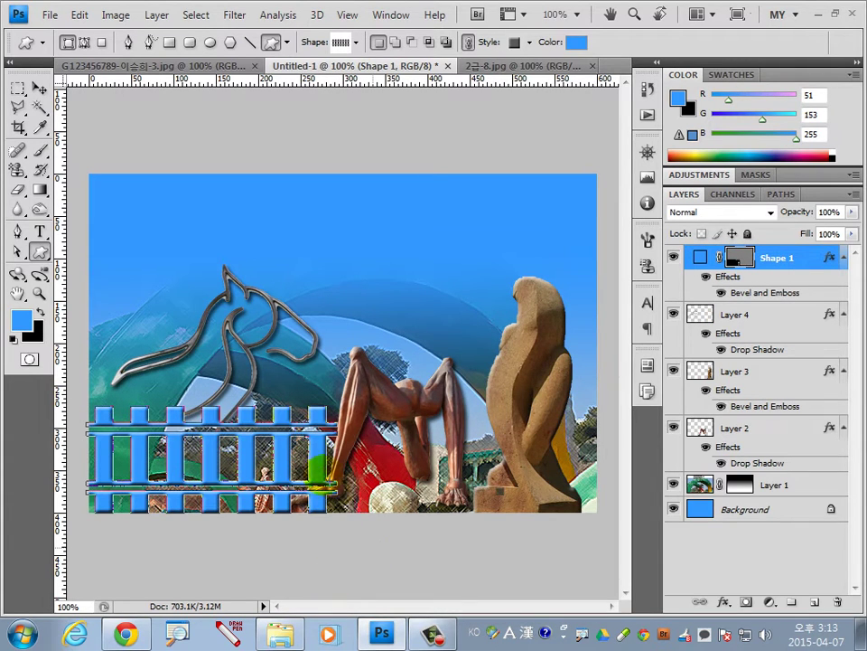
click(38, 89)
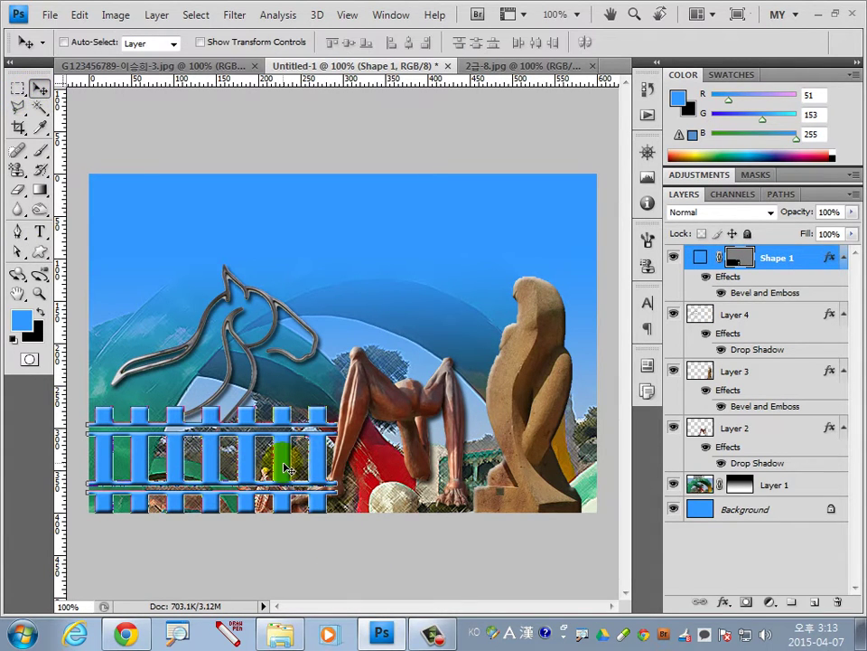
drag(288, 468, 281, 475)
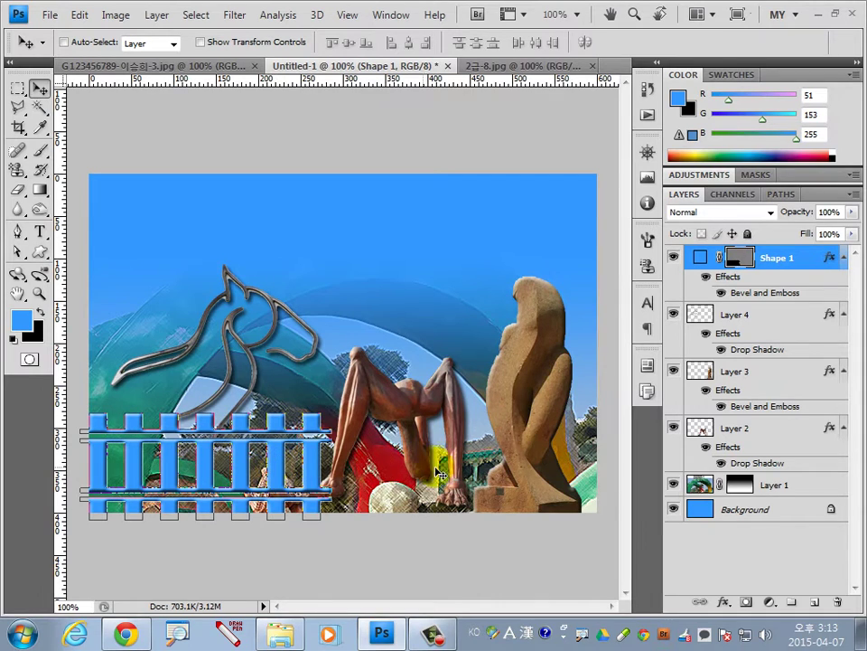
- Replace the fence's Bevel and Emboss with Inner Shadow and Gradient Overlay
double_click(822, 258)
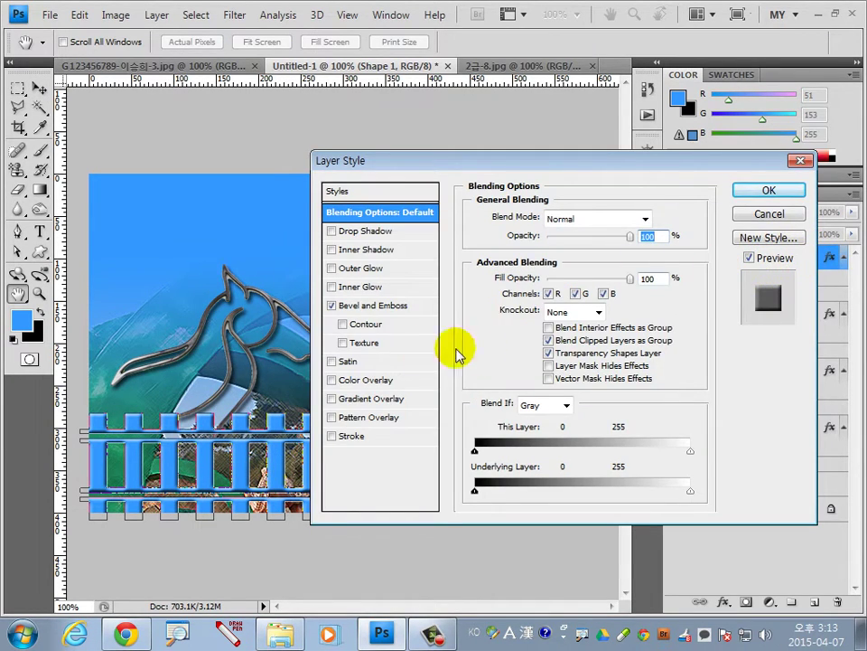
click(332, 305)
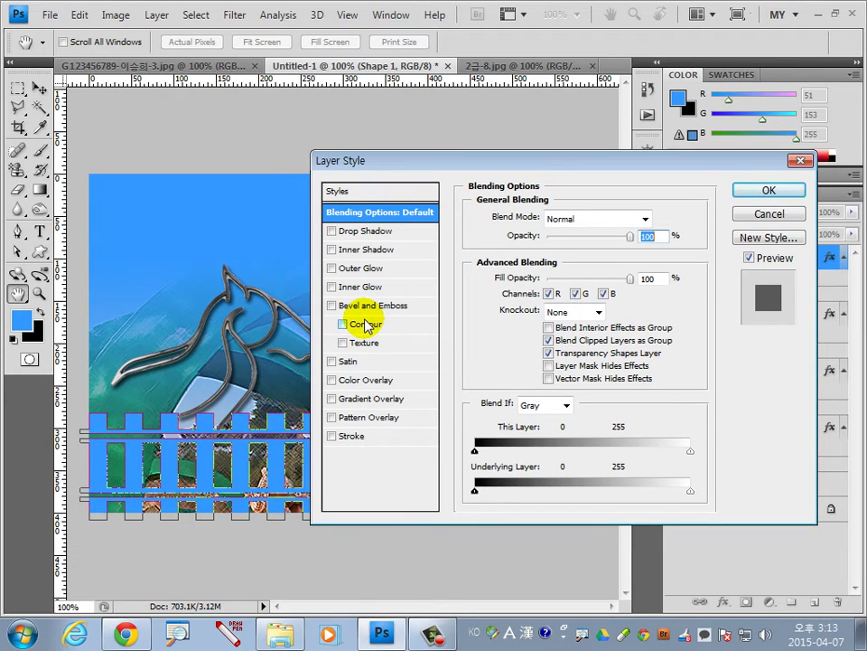
click(351, 250)
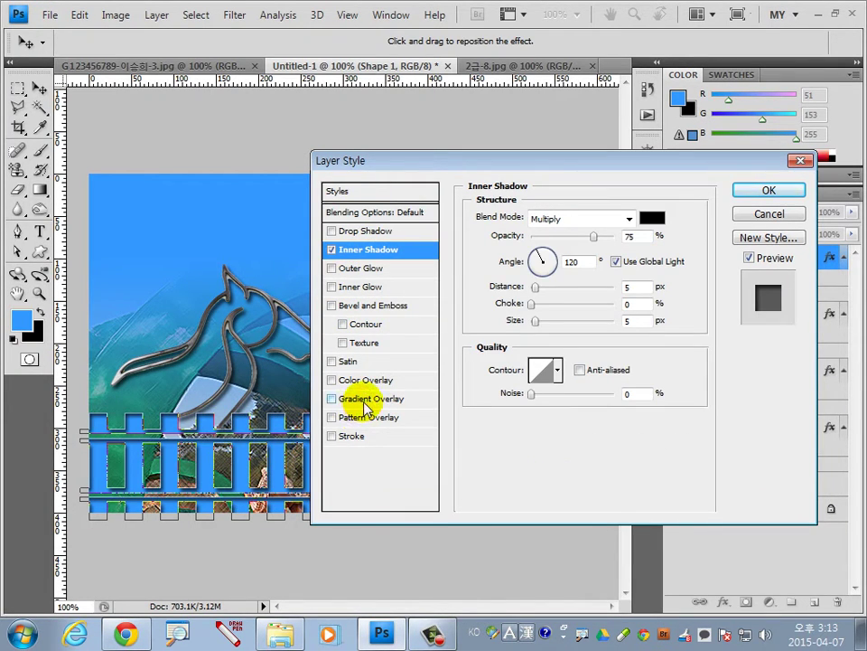
click(333, 400)
- Set the gradient's left stop to brown 993300
click(545, 253)
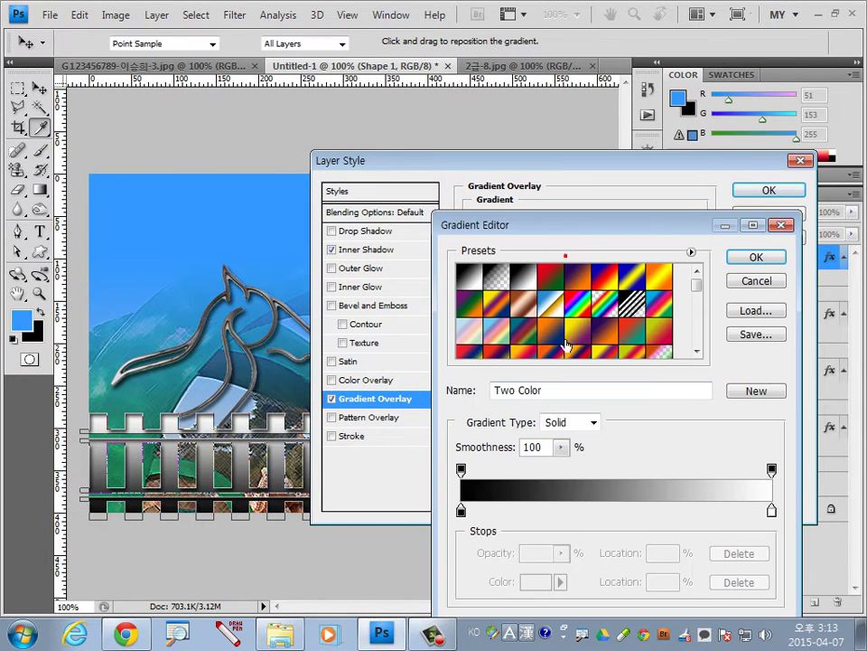
click(461, 511)
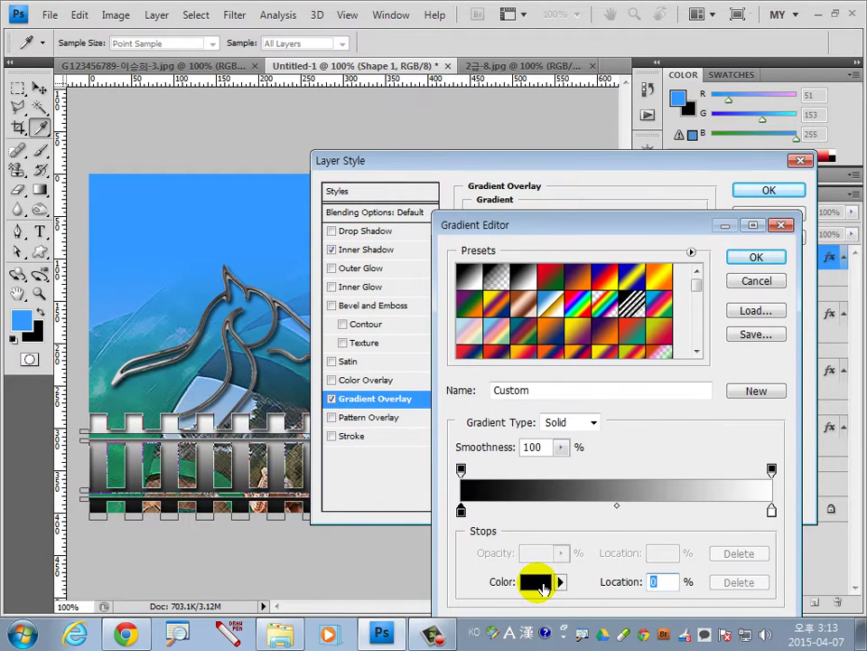
click(542, 589)
click(488, 442)
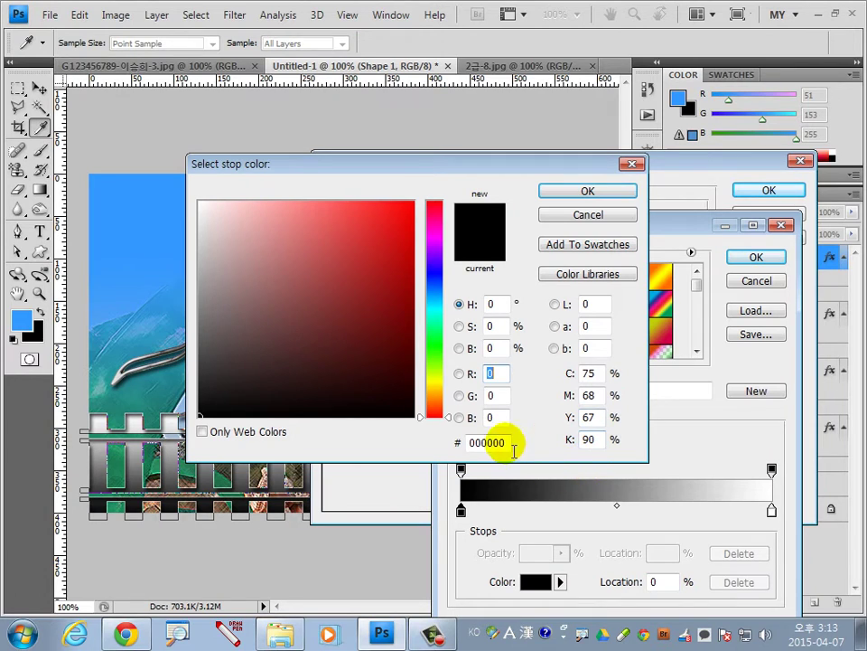
text(99)
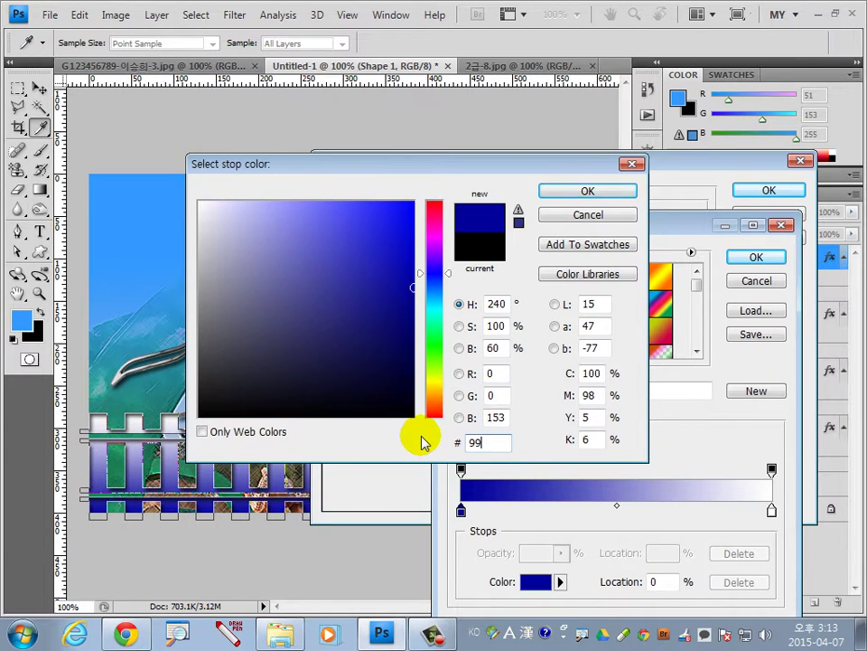
text(3300)
key(Return)
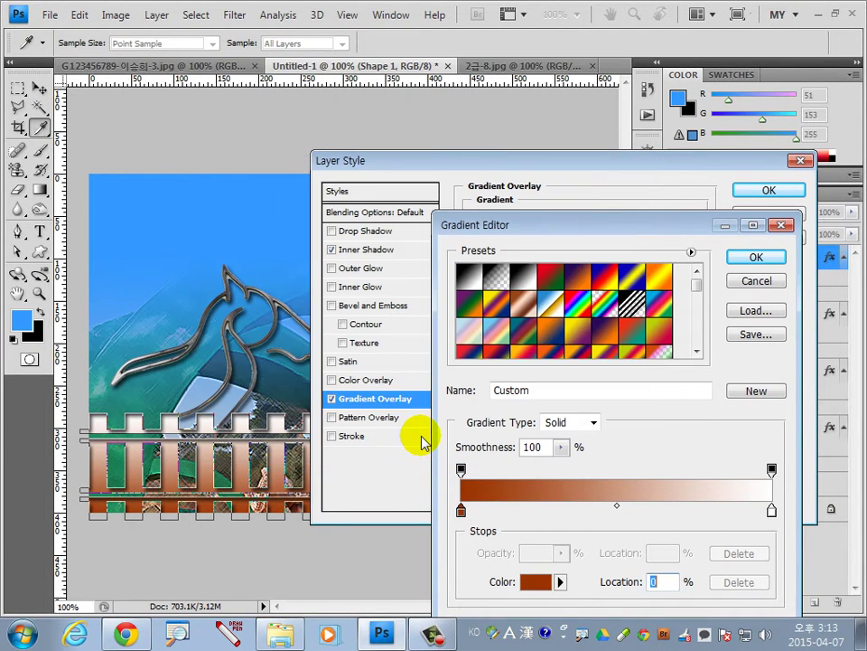
- Add a white colour stop at 50% in the middle of the gradient
click(618, 508)
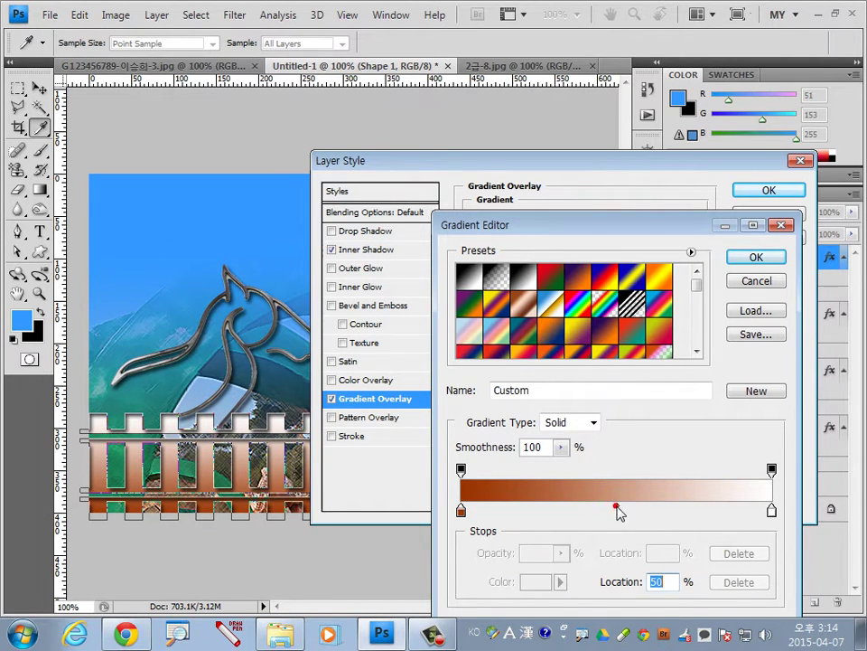
click(619, 512)
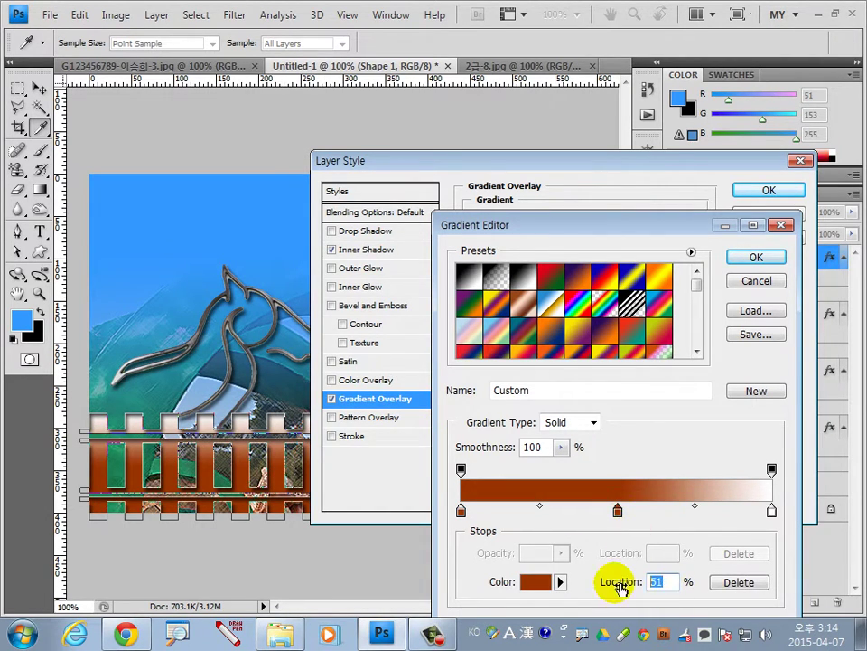
text(50)
click(538, 581)
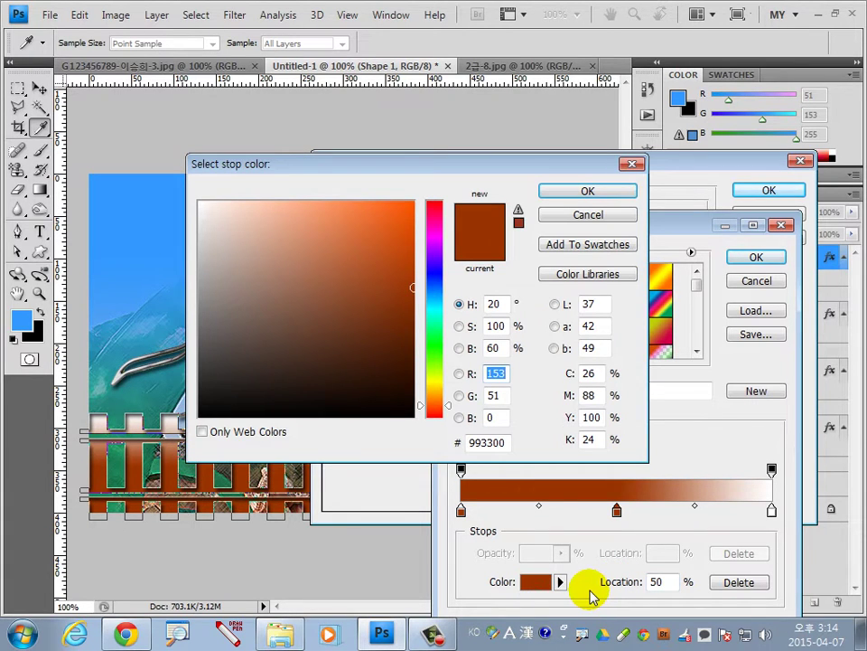
click(199, 201)
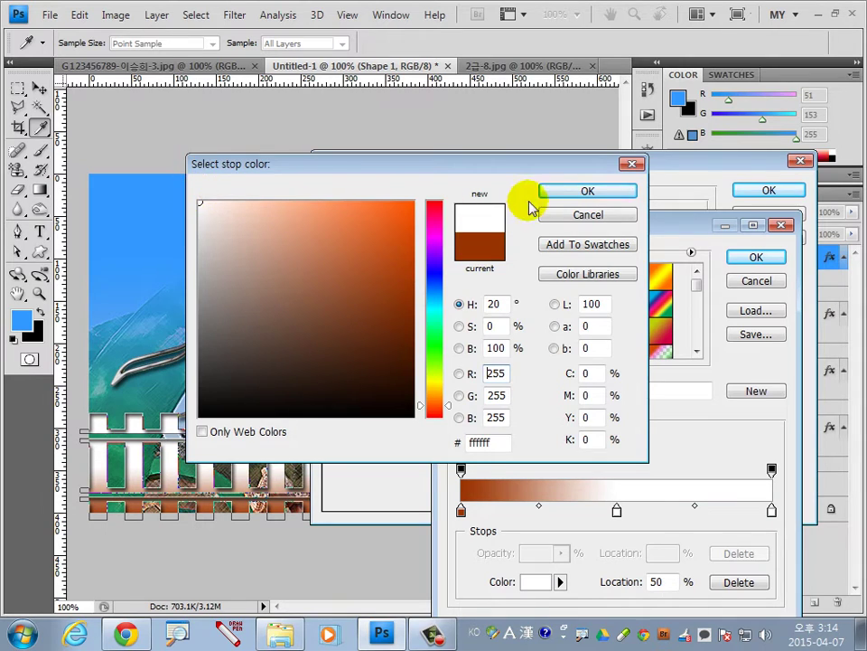
click(583, 191)
- Set the right stop to gold cc9900 and apply the new fence styles
click(773, 512)
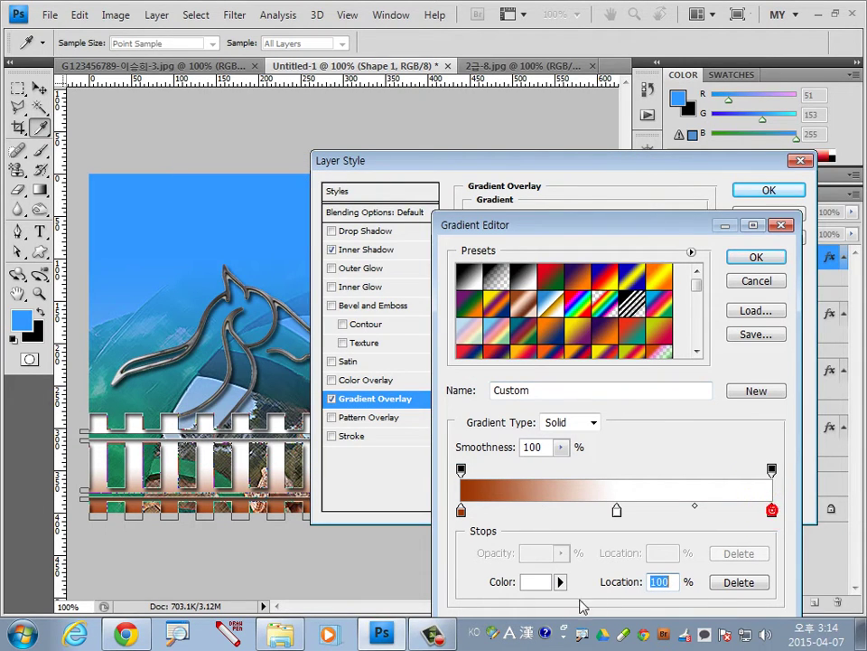
click(540, 582)
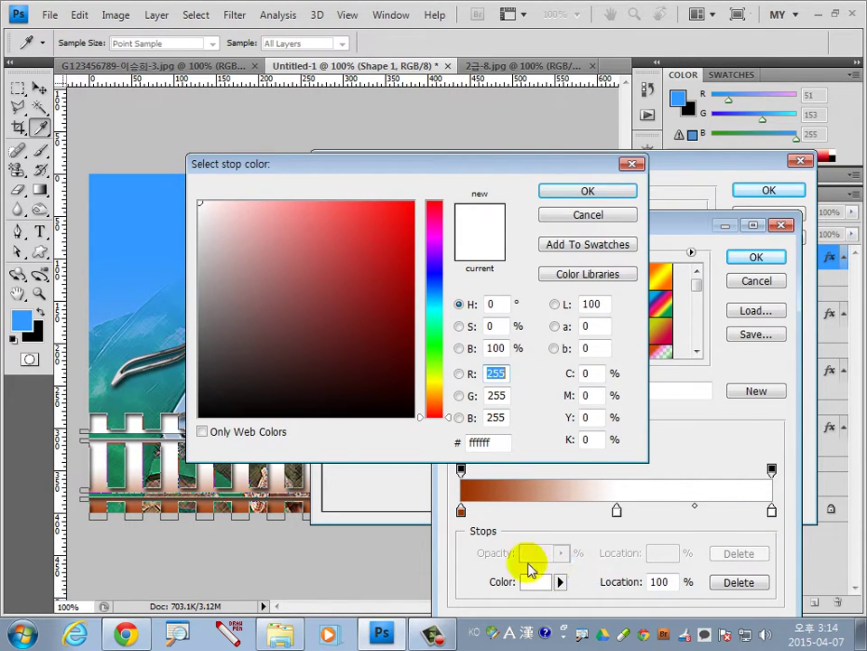
click(491, 443)
text(cc)
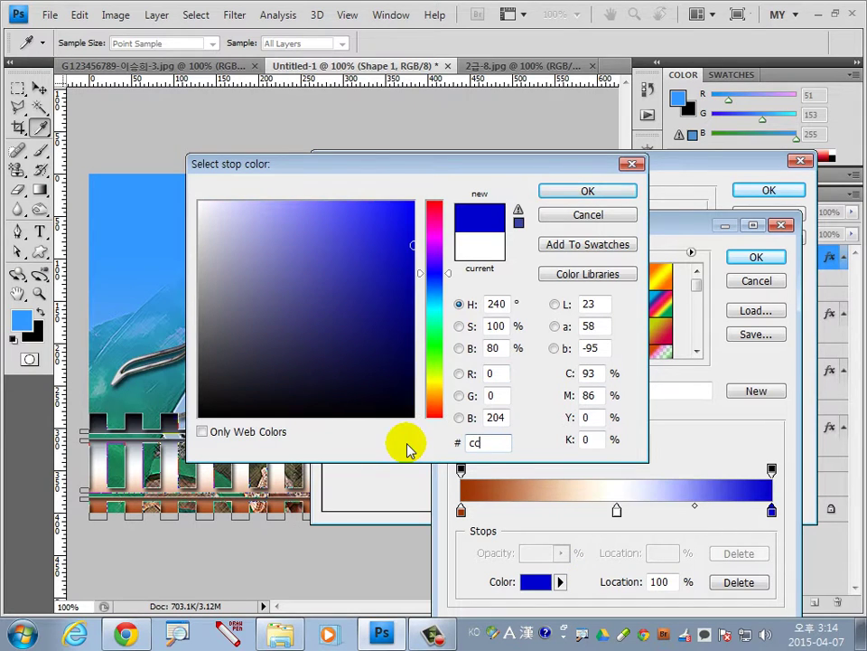
text(99)
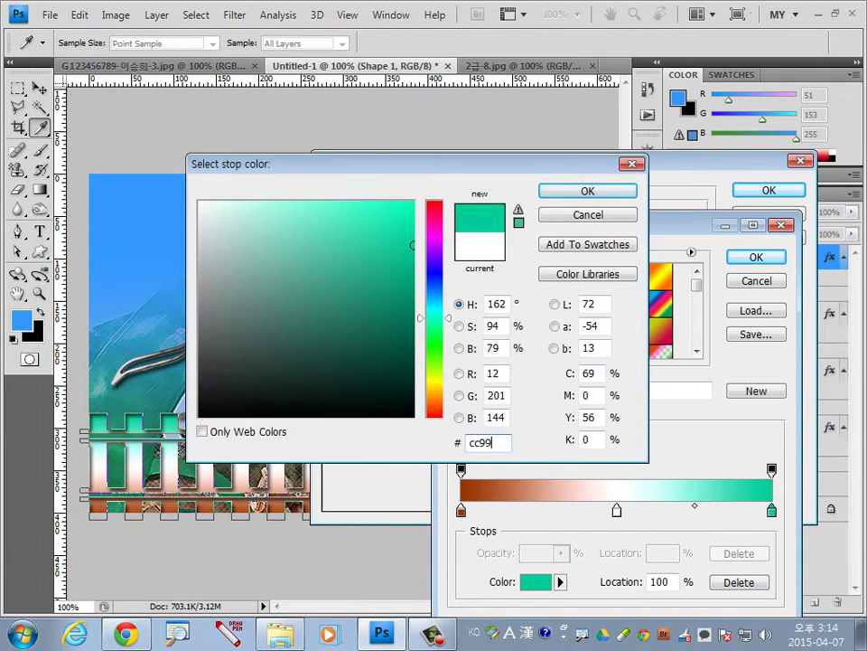
text(00)
click(587, 191)
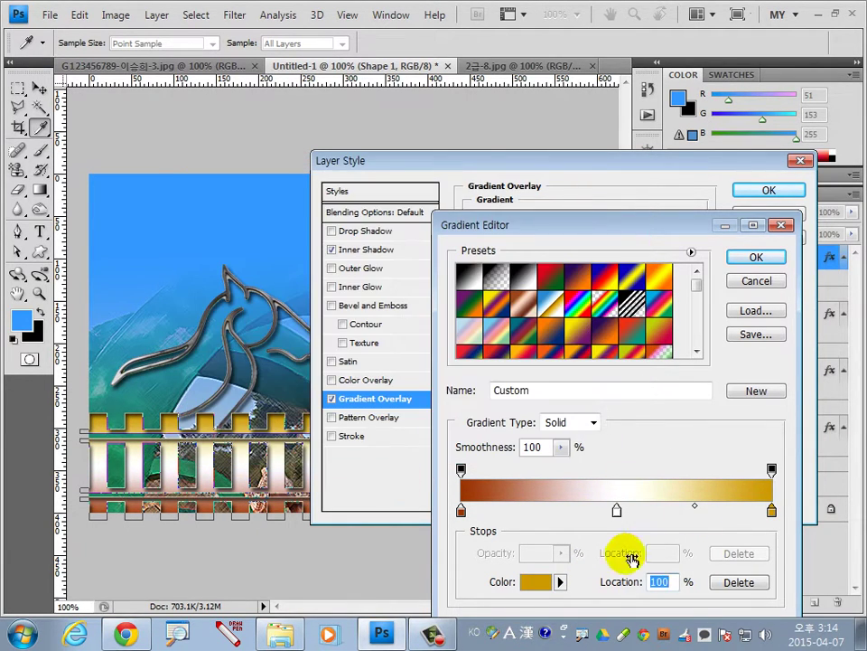
click(759, 257)
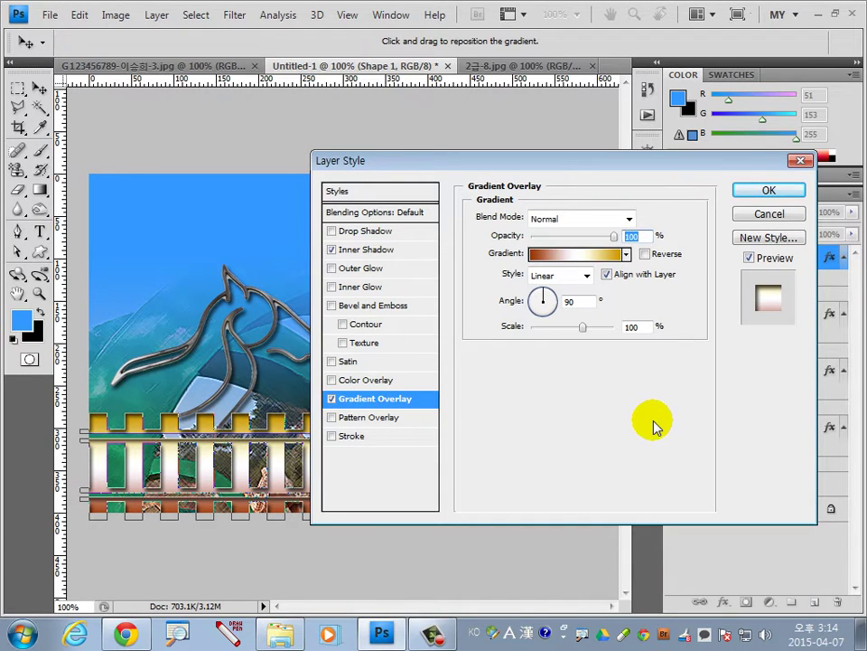
click(769, 191)
- Start a text entry in the upper-left sky with white as the text colour
click(846, 260)
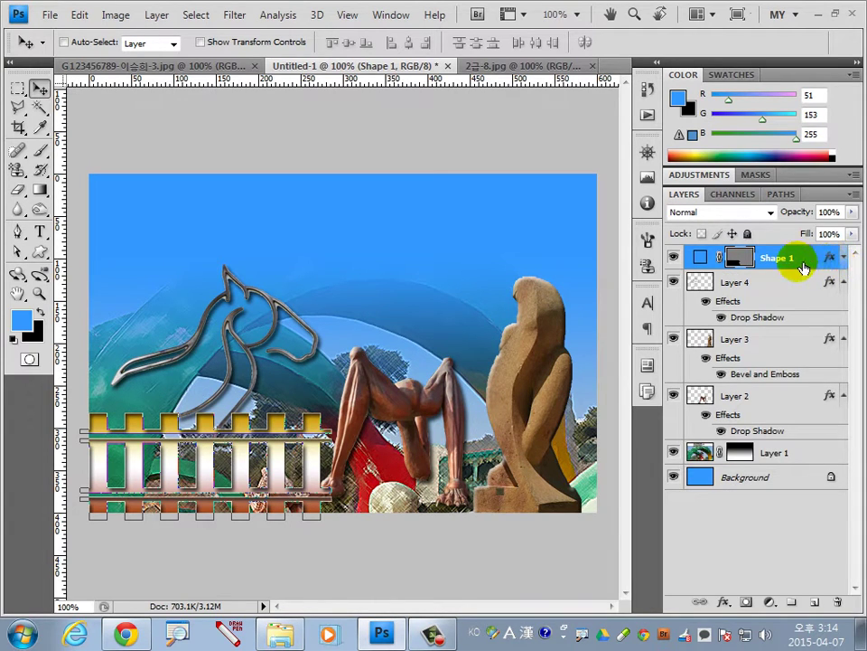
click(40, 231)
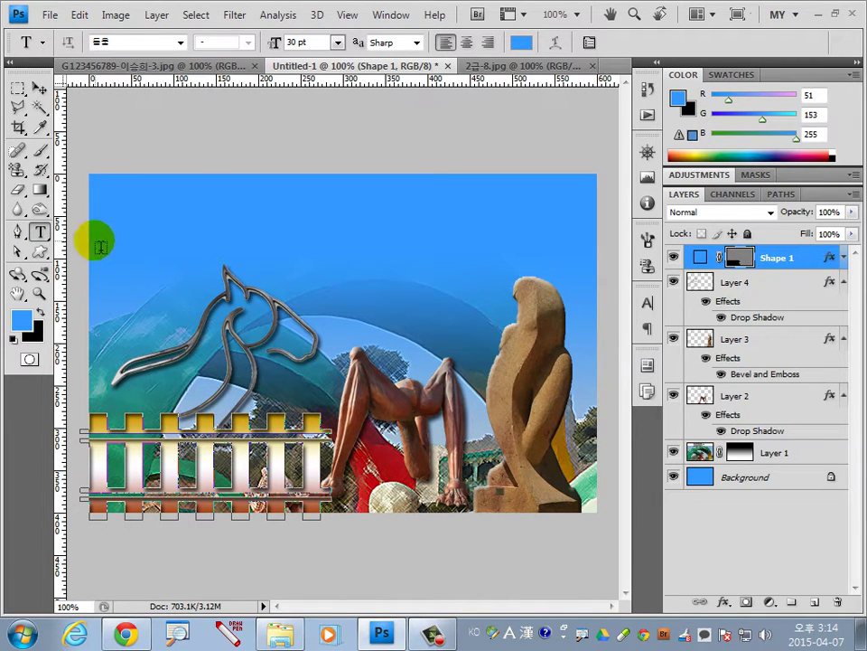
click(524, 43)
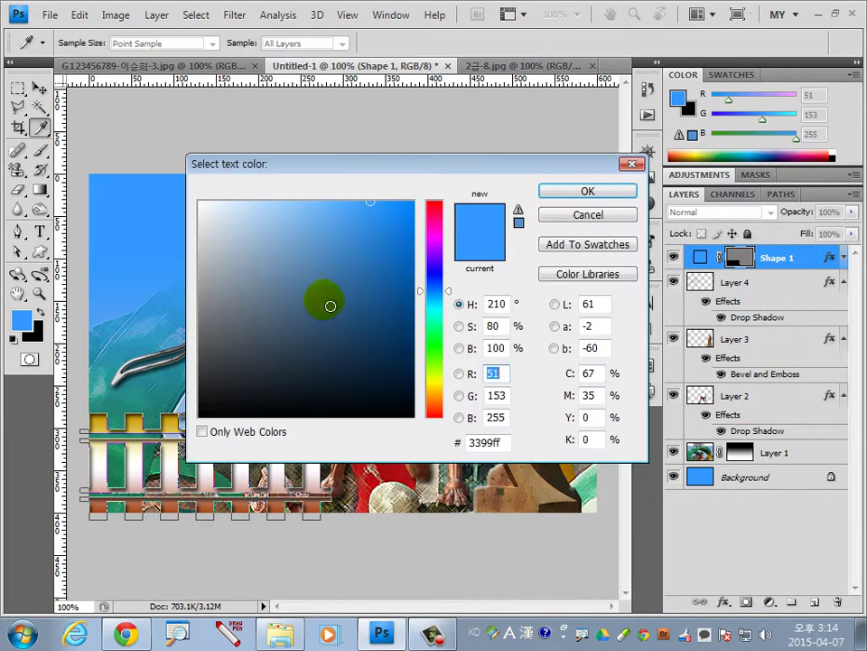
click(590, 216)
click(168, 239)
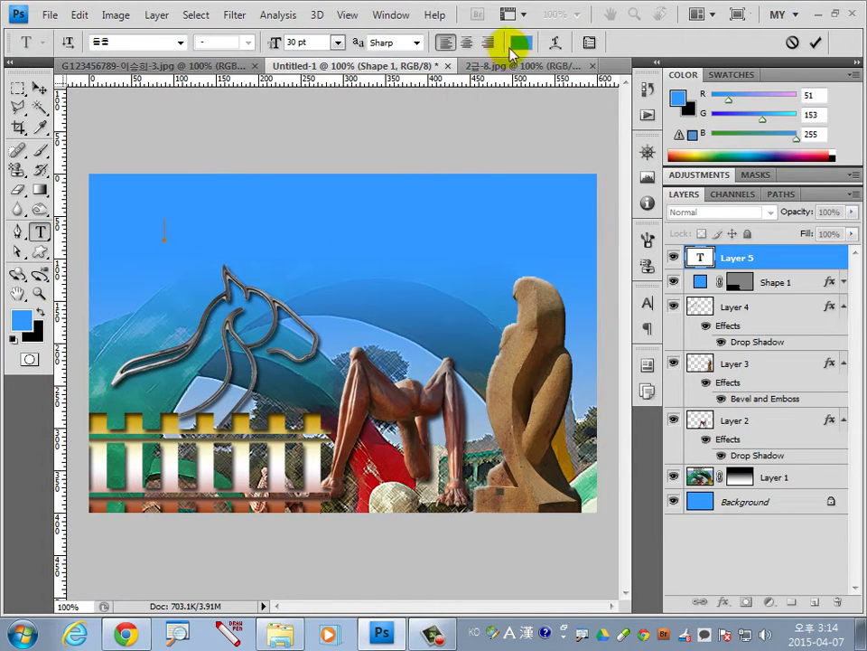
click(521, 42)
drag(217, 214, 188, 203)
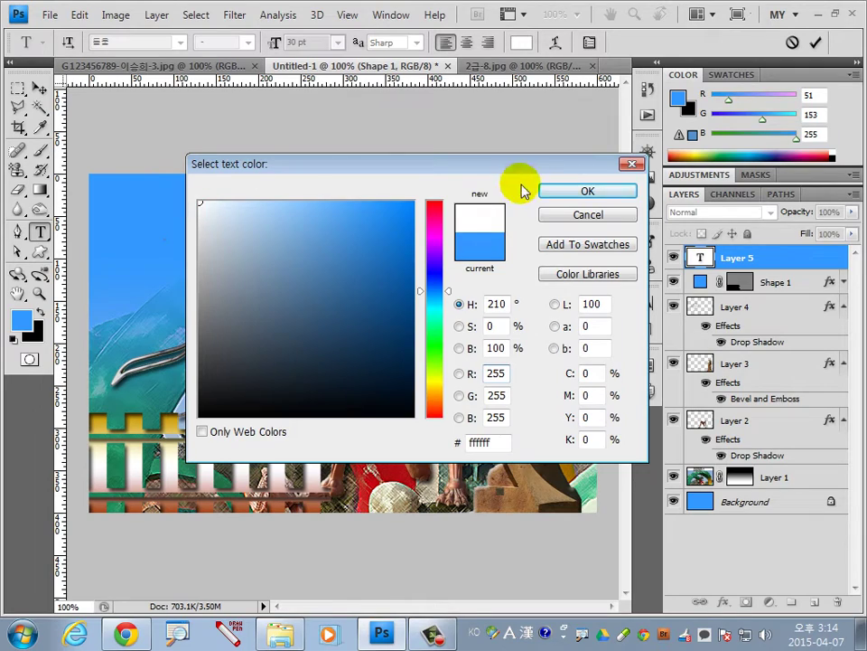
click(579, 191)
- Type '꿈이 있는' in 40 pt 궁서 and commit the title
click(179, 43)
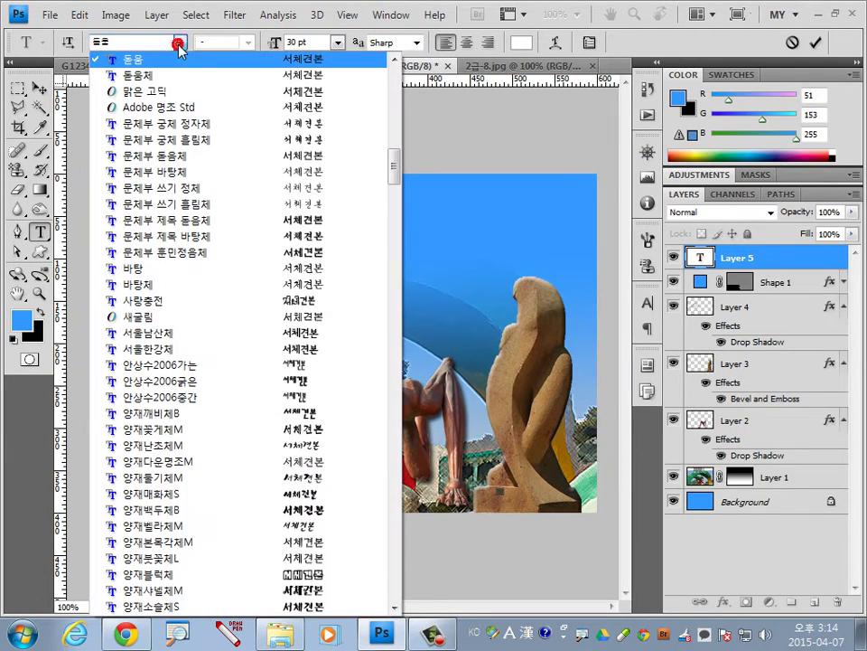
scroll(178, 44, up, 1)
scroll(178, 43, up, 2)
scroll(178, 44, up, 5)
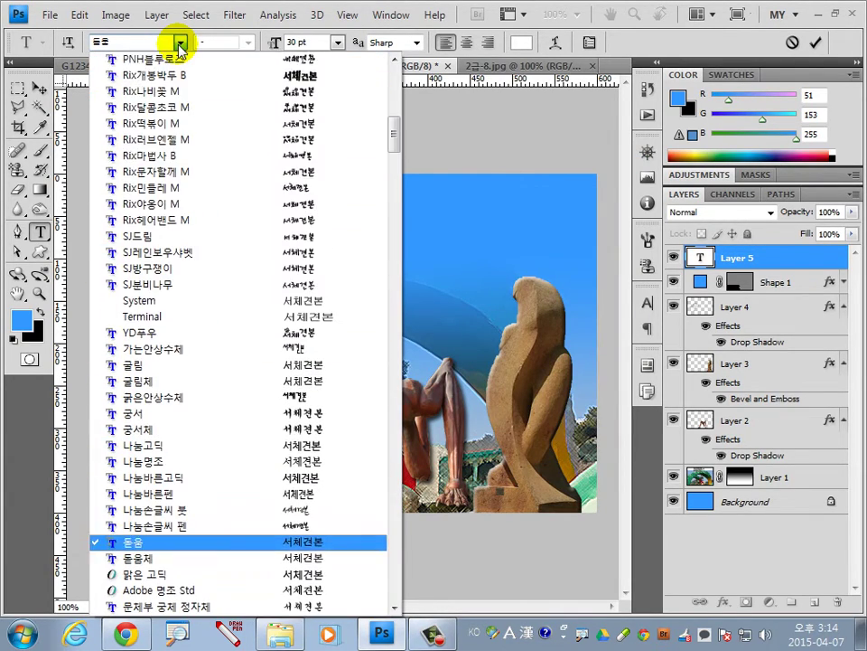
scroll(170, 343, up, 2)
click(171, 413)
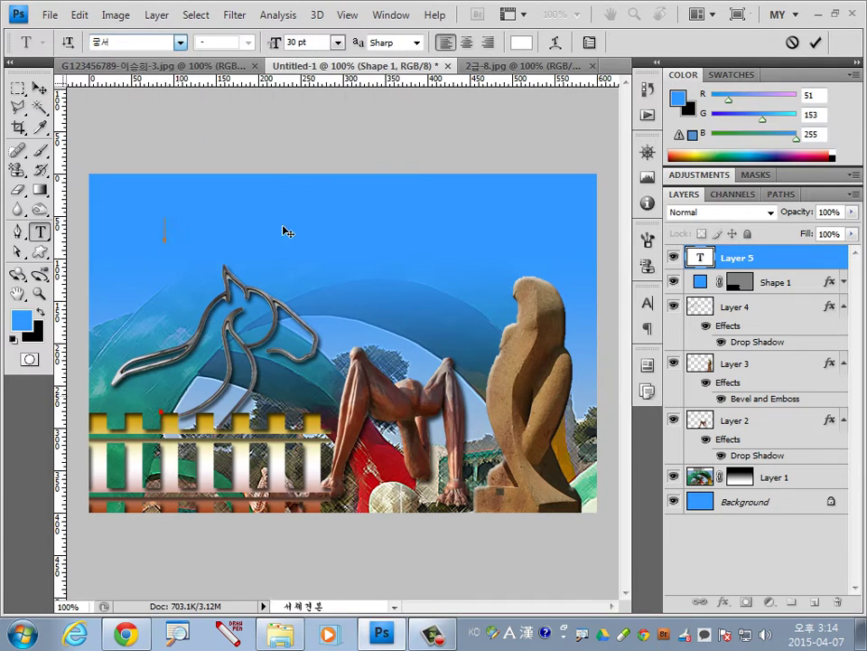
click(287, 45)
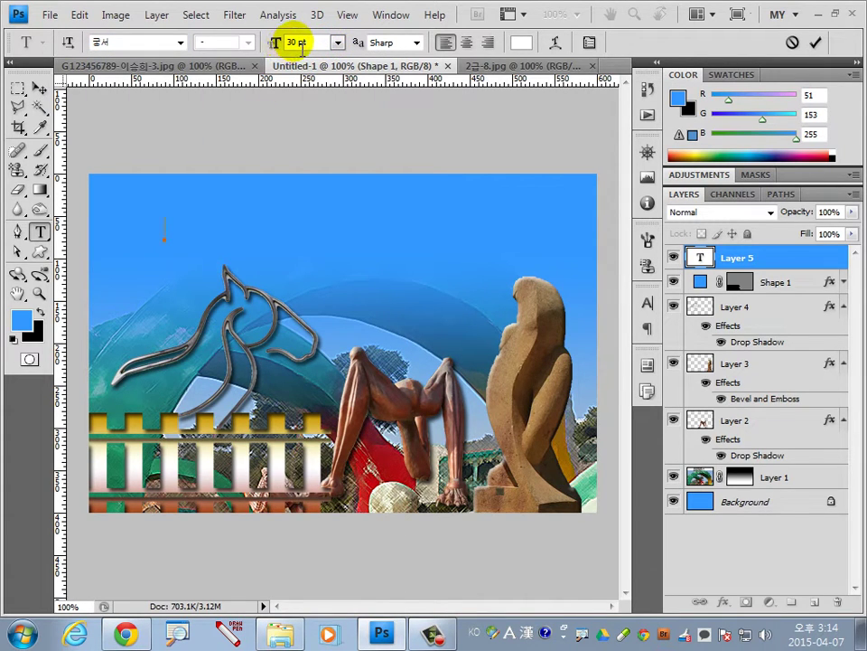
text(4)
key(Tab)
text(꿈)
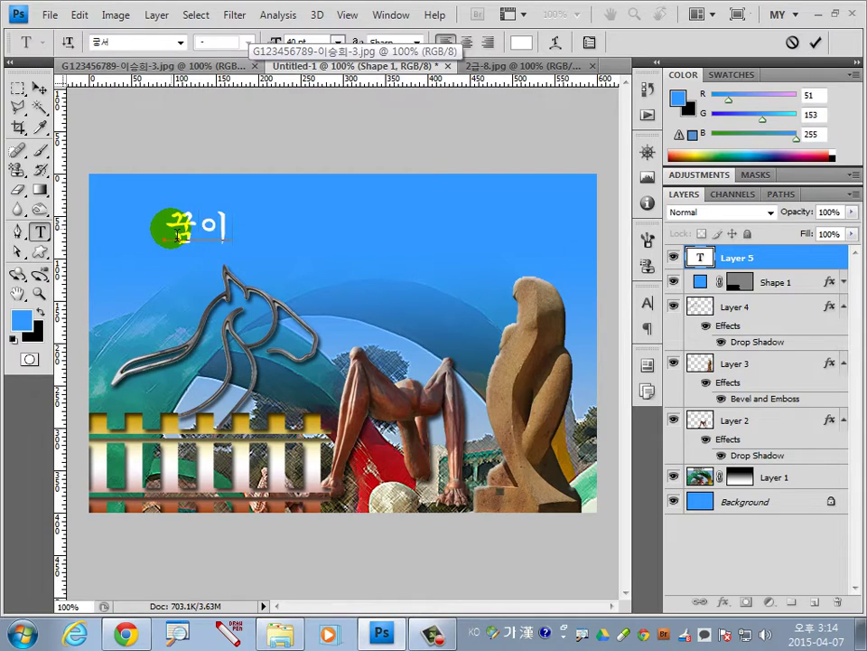
text(이)
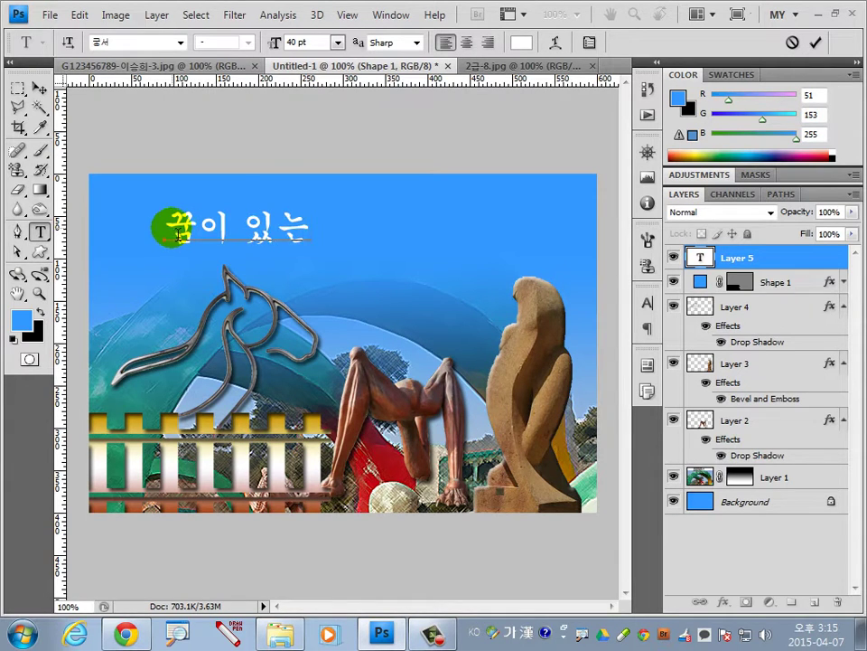
click(816, 43)
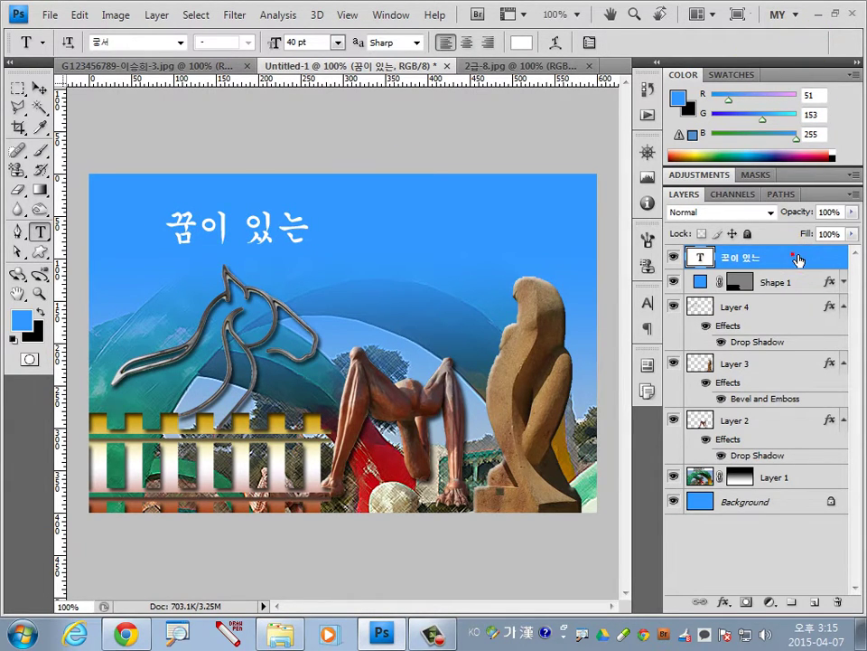
- Add a Gradient Overlay to the title with its left stop set to blue 0000ff
double_click(798, 261)
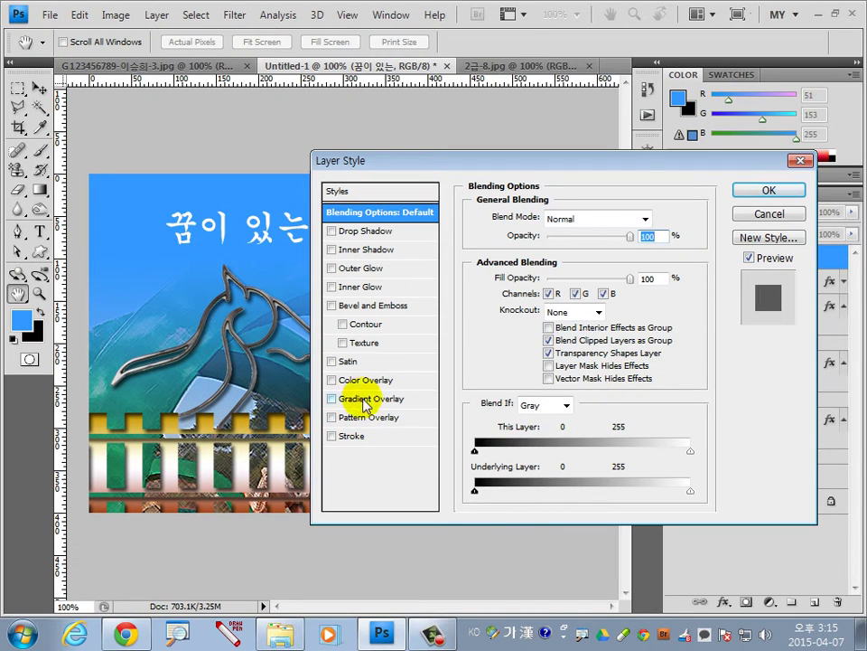
click(364, 399)
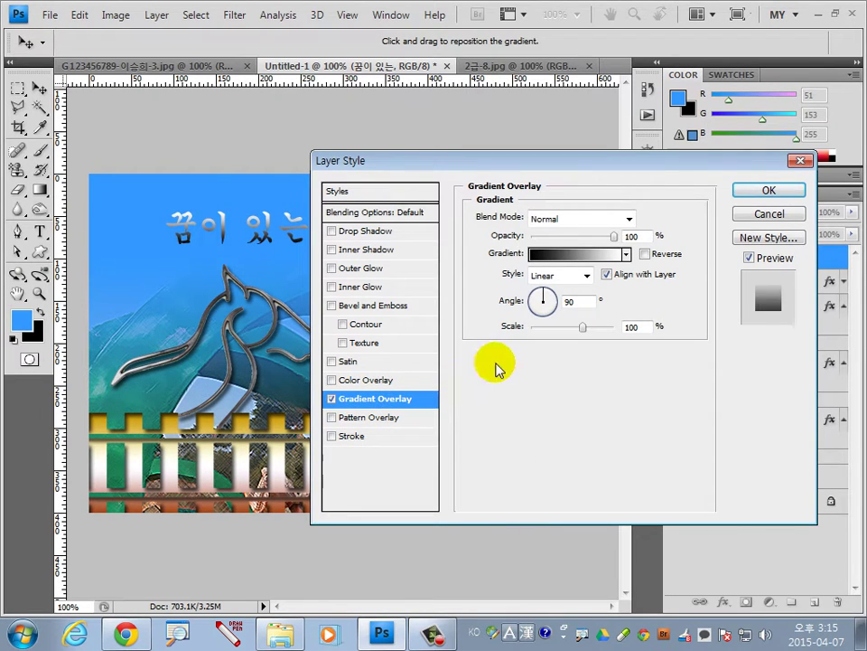
click(568, 254)
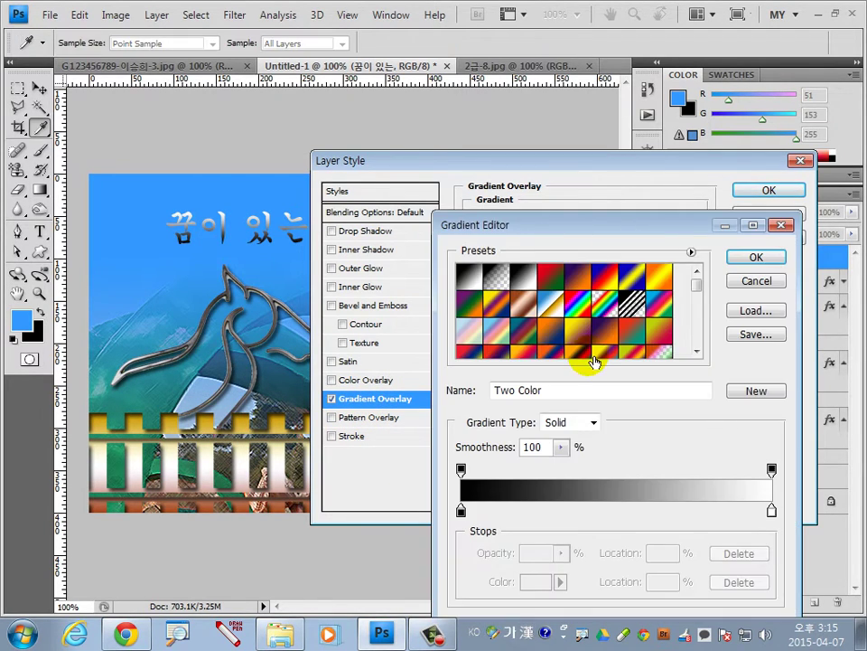
click(461, 513)
click(536, 582)
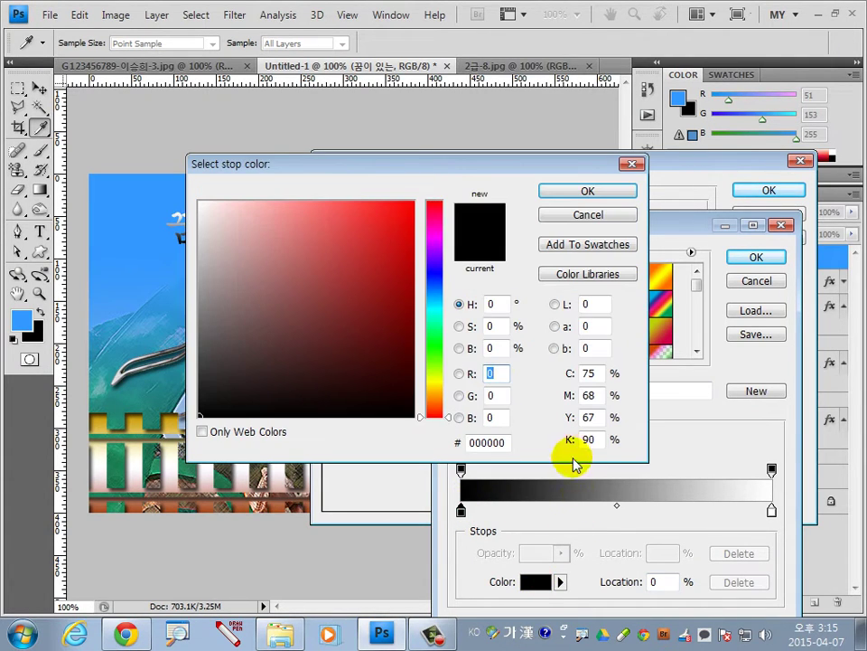
click(504, 443)
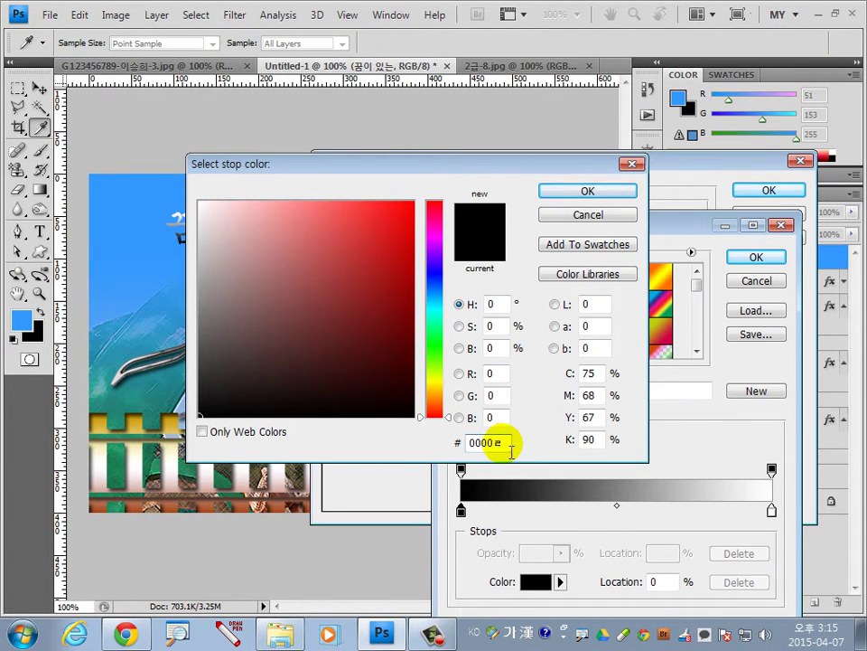
text(ff)
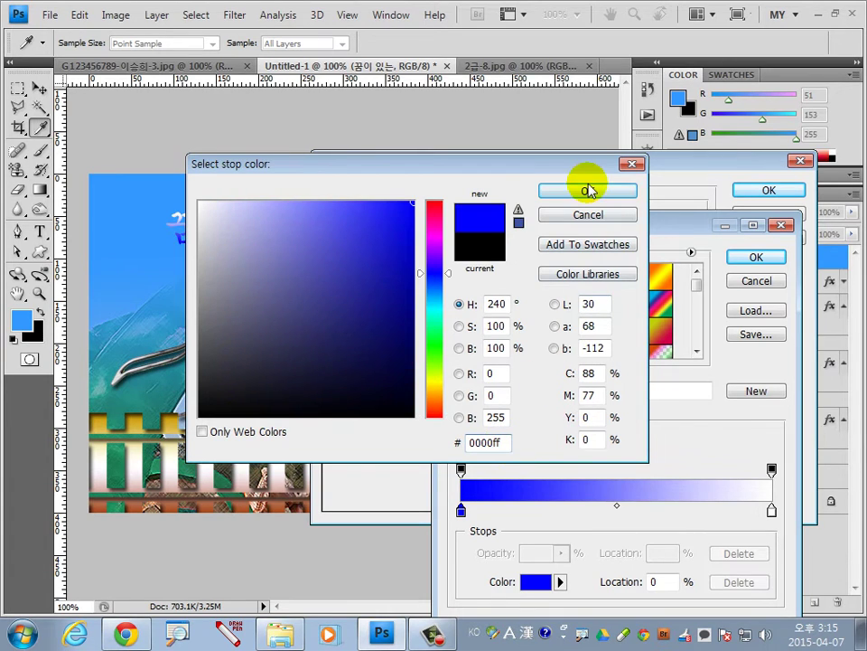
click(588, 190)
- Set the gradient's right stop to red ff0000 and accept the gradient
click(773, 512)
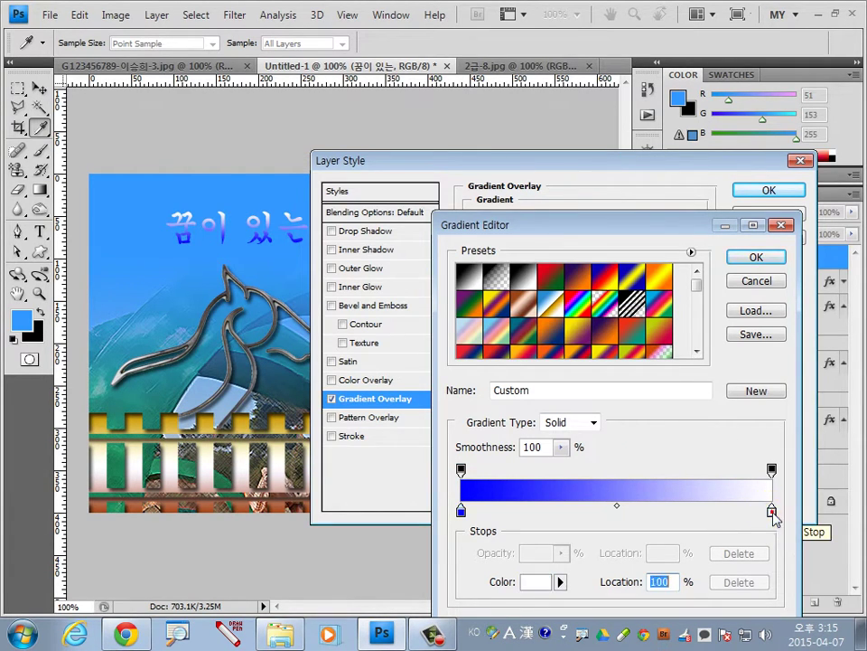
click(538, 581)
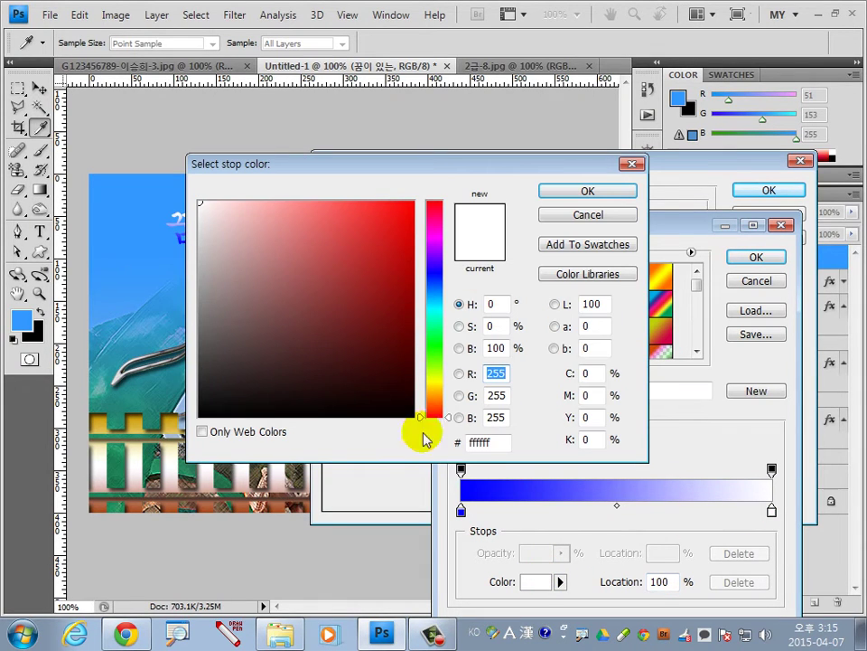
drag(499, 449, 484, 452)
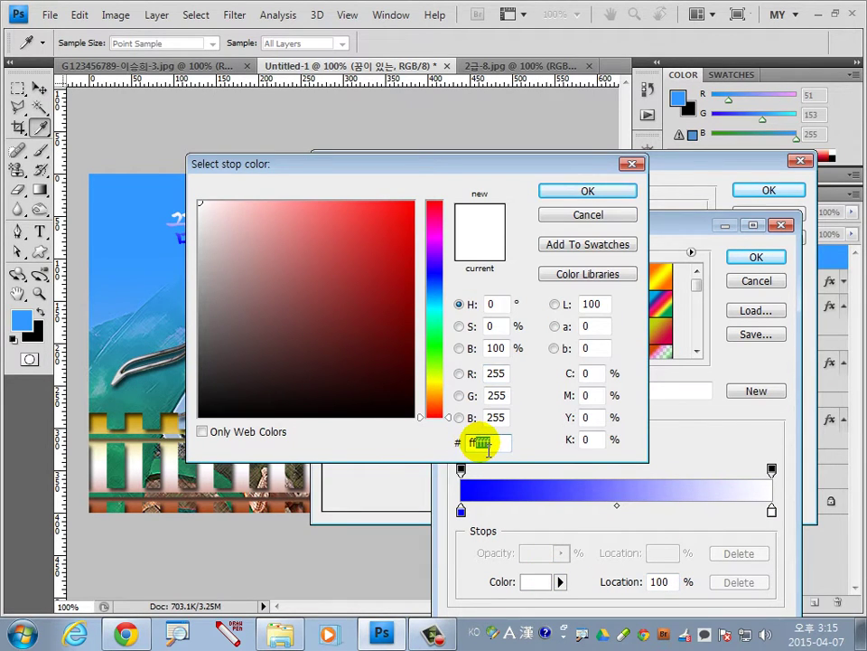
text(0000)
click(611, 193)
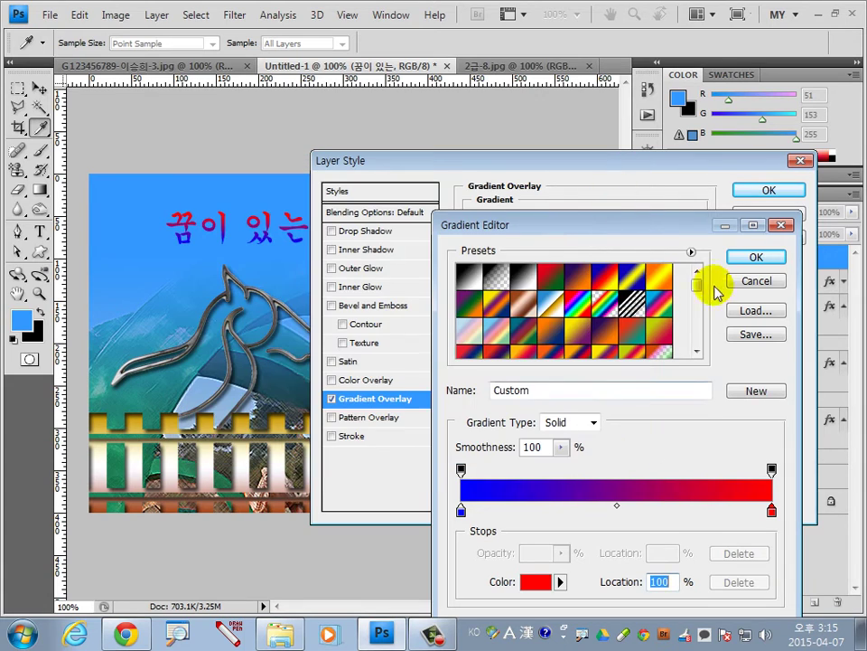
click(757, 256)
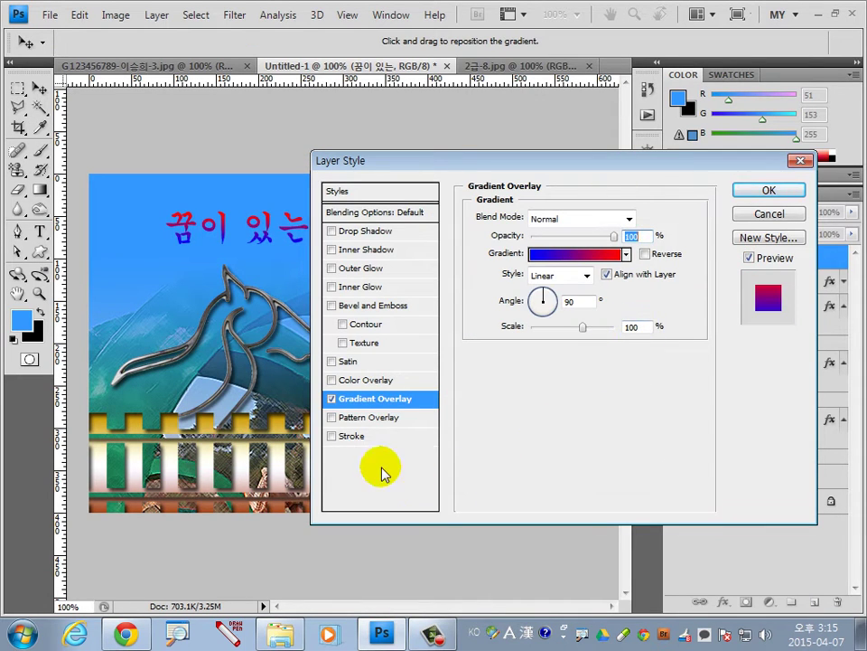
- Add a white 3 px Stroke to the title and apply the effects
click(376, 438)
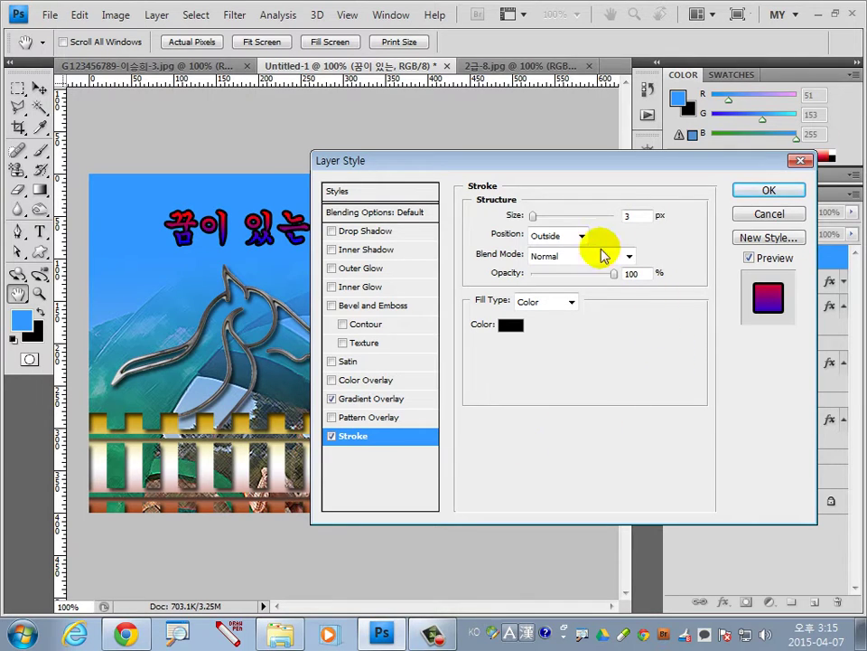
click(629, 216)
click(510, 324)
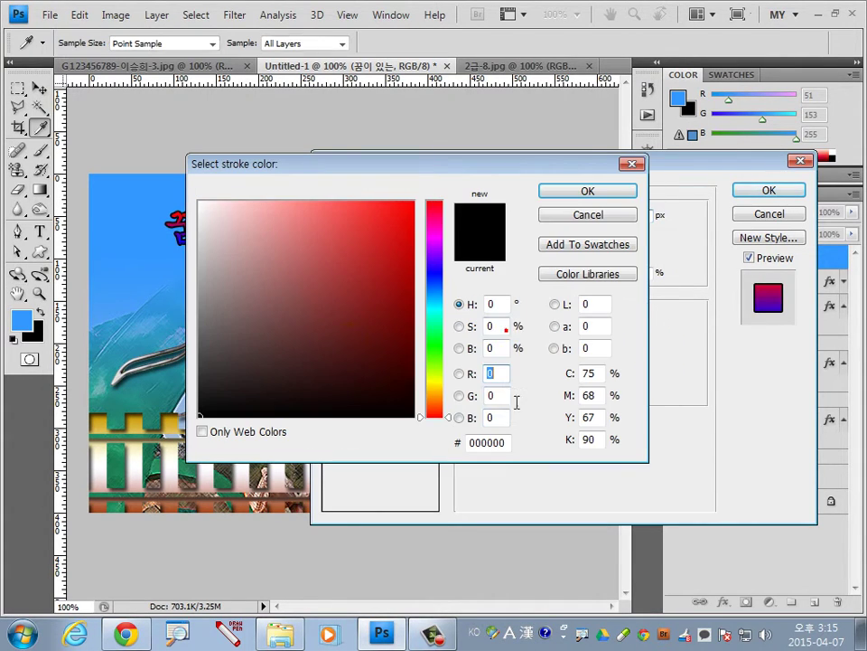
click(200, 201)
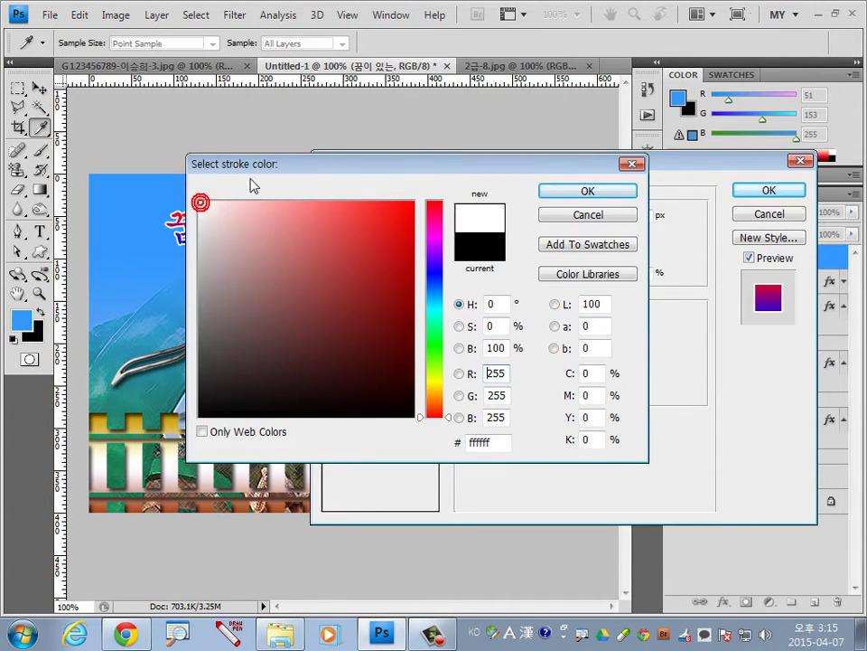
click(546, 191)
click(769, 191)
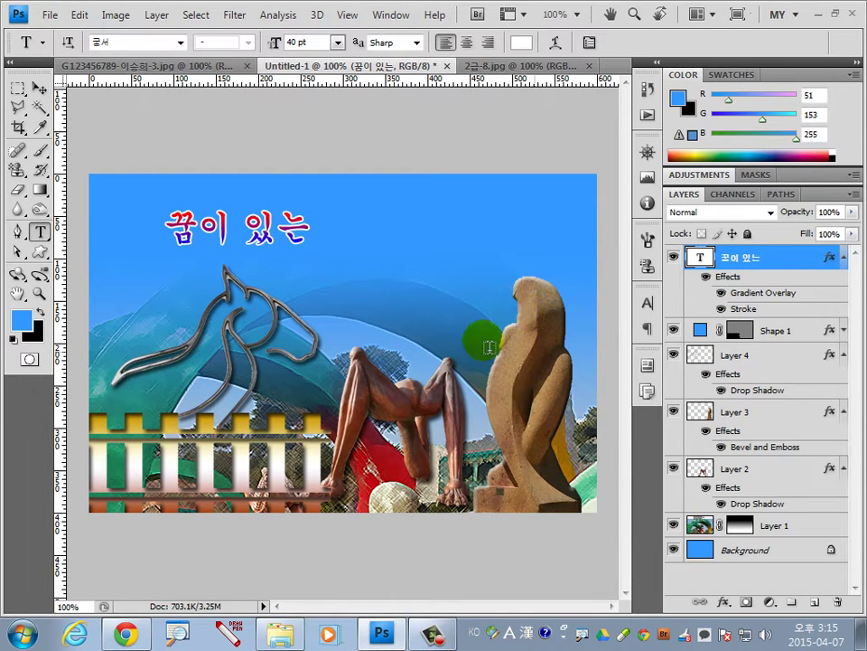
- Start a new text layer right of the Korean title, using the 바탕 font
click(256, 225)
click(332, 240)
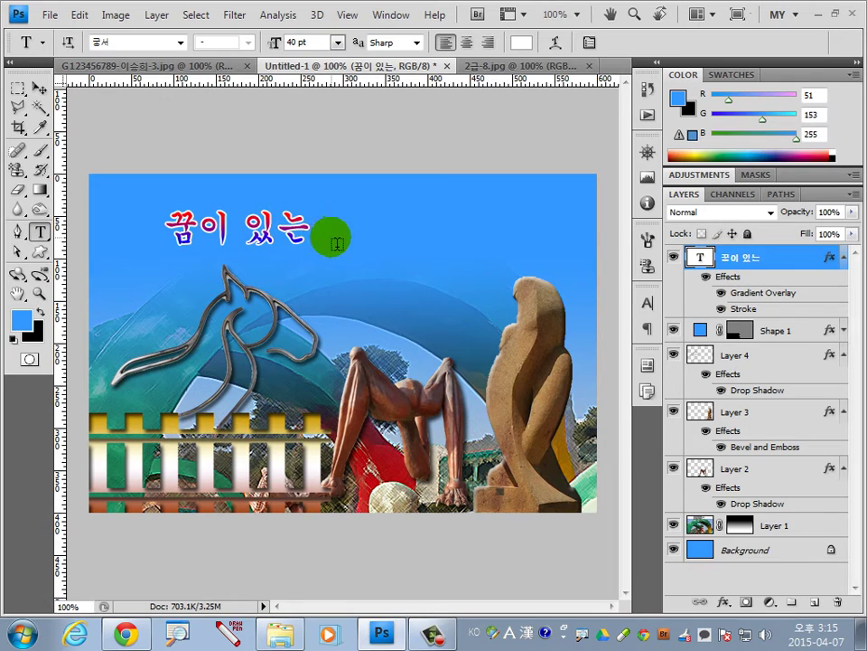
click(449, 234)
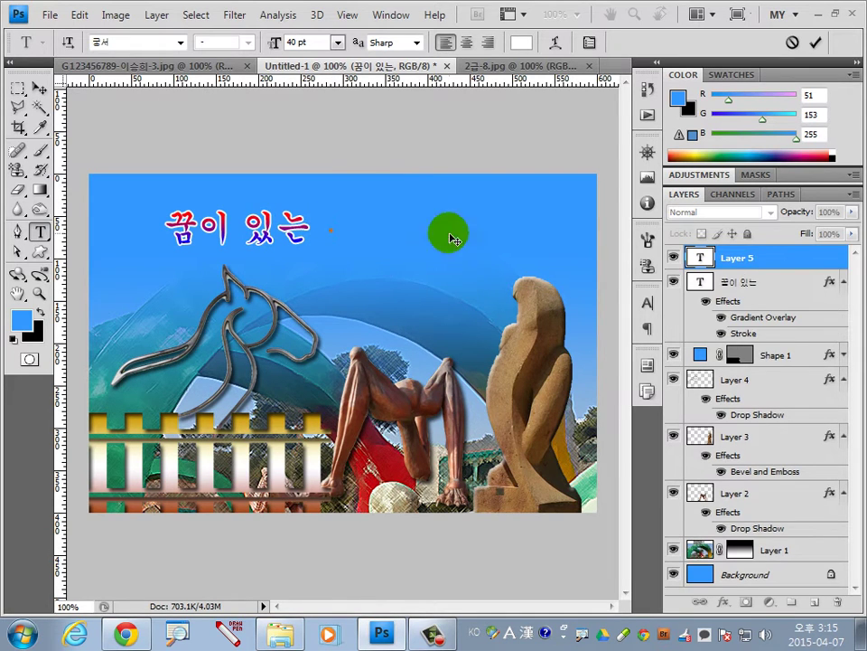
click(181, 42)
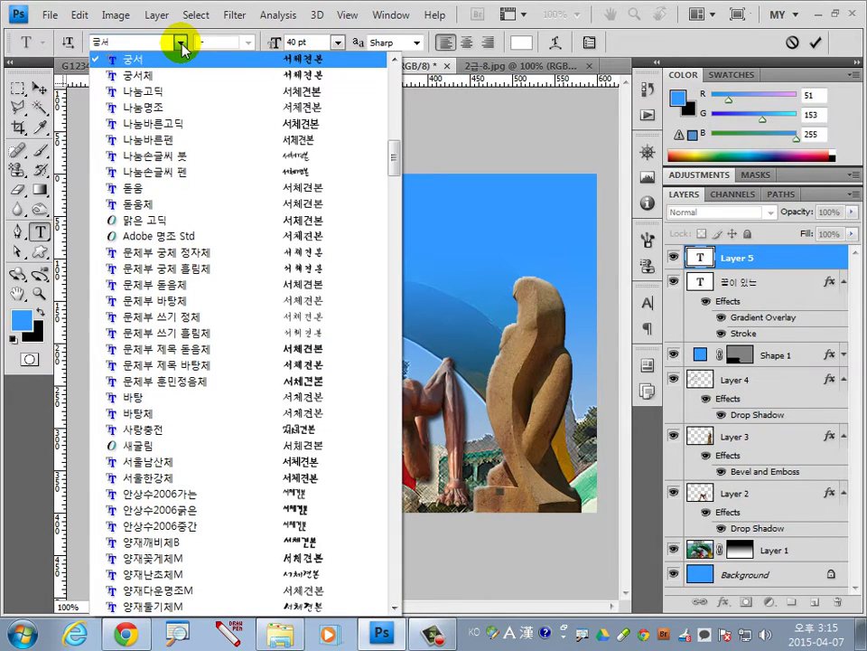
scroll(172, 113, up, 1)
scroll(174, 109, up, 2)
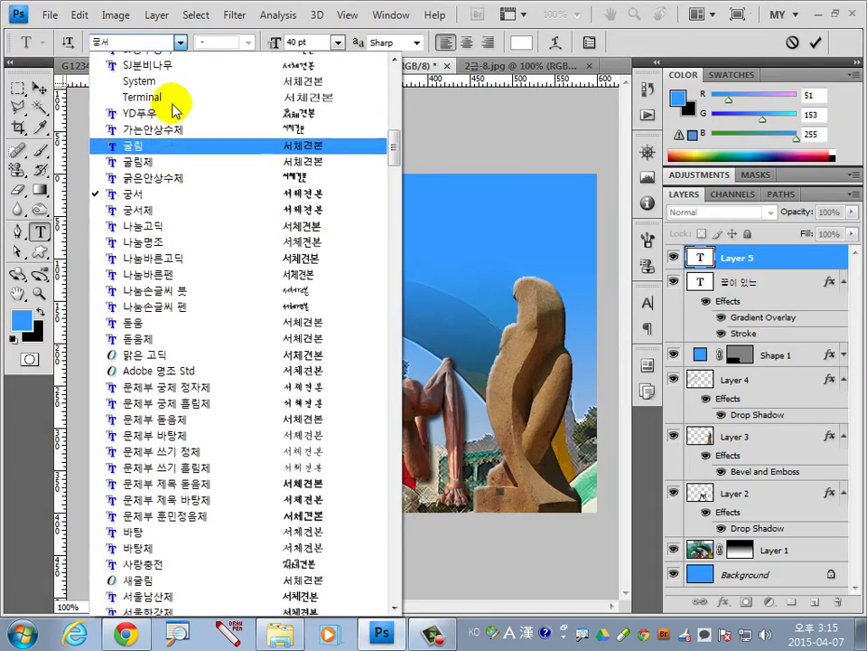
scroll(135, 95, up, 3)
scroll(117, 97, up, 4)
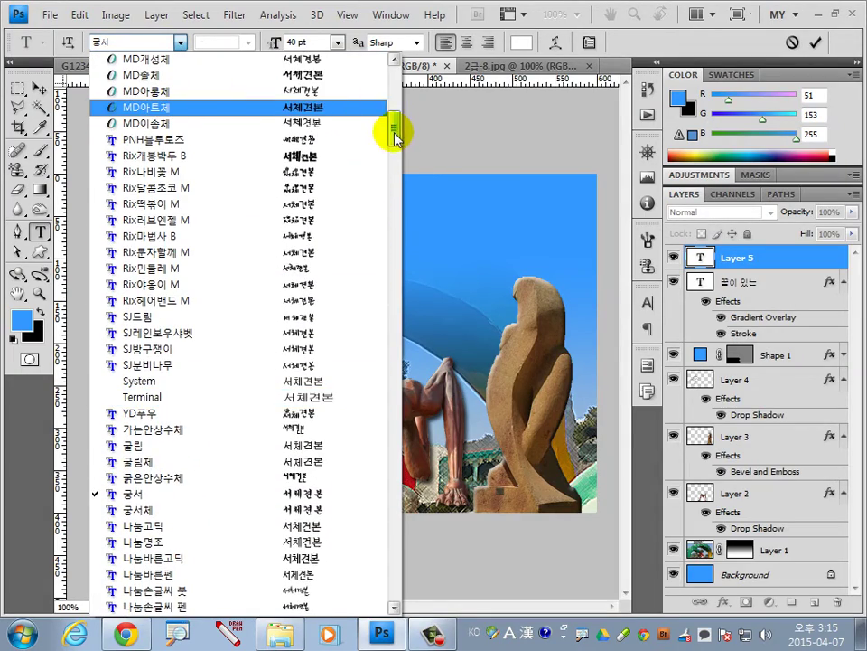
mouse_move(395, 133)
mouse_down()
mouse_move(399, 90)
mouse_move(397, 155)
mouse_up()
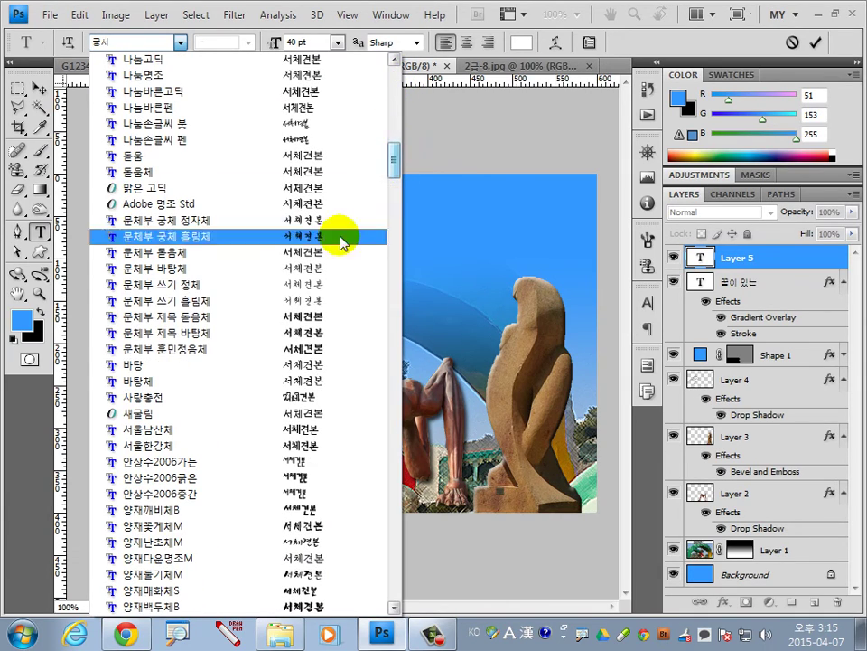
click(190, 373)
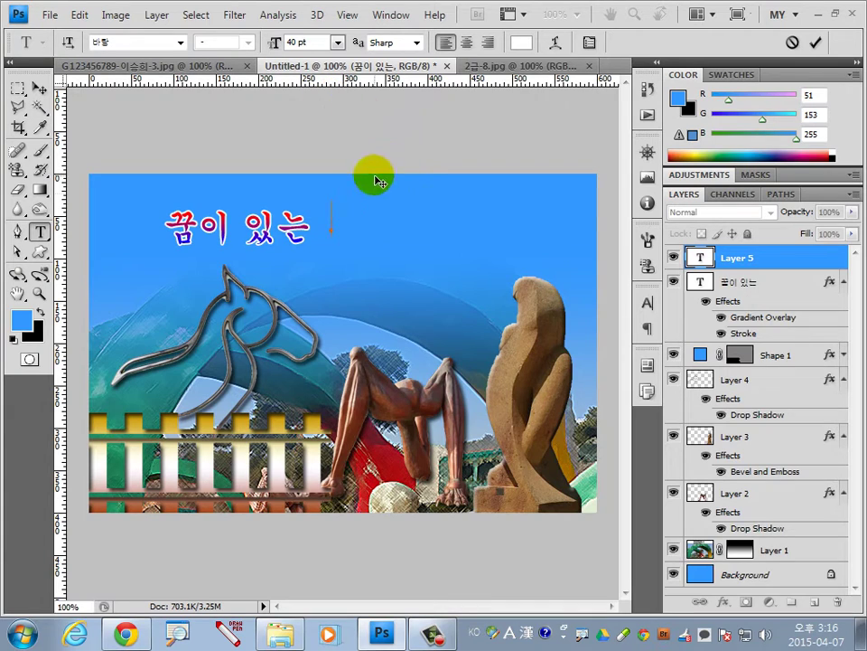
- Set the text colour to crimson #990033
click(522, 43)
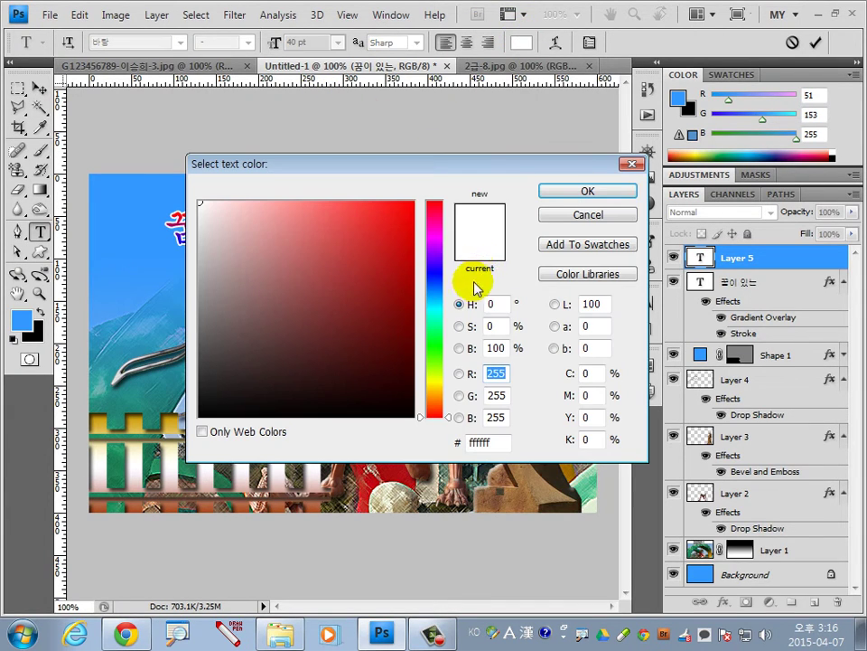
click(488, 443)
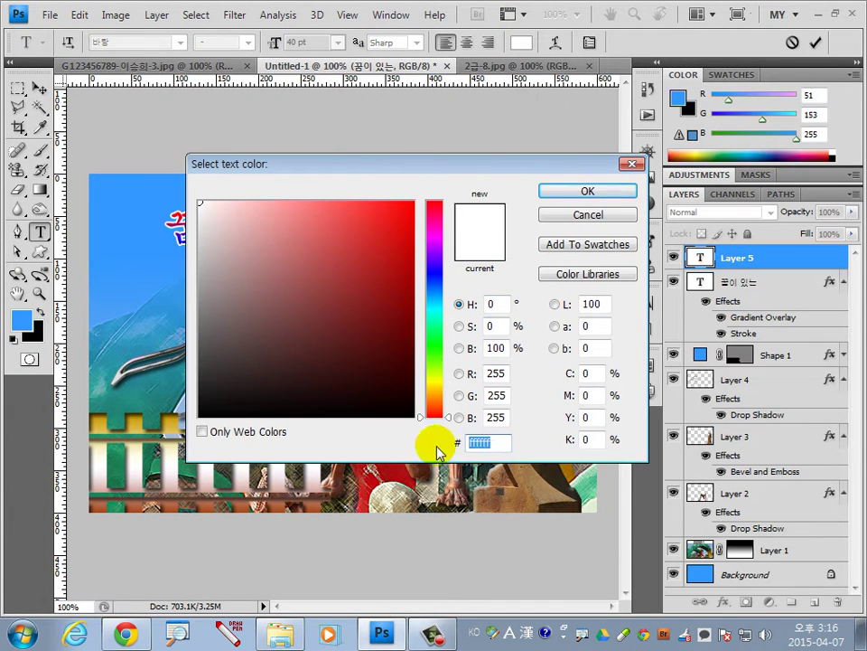
text(990033)
click(583, 190)
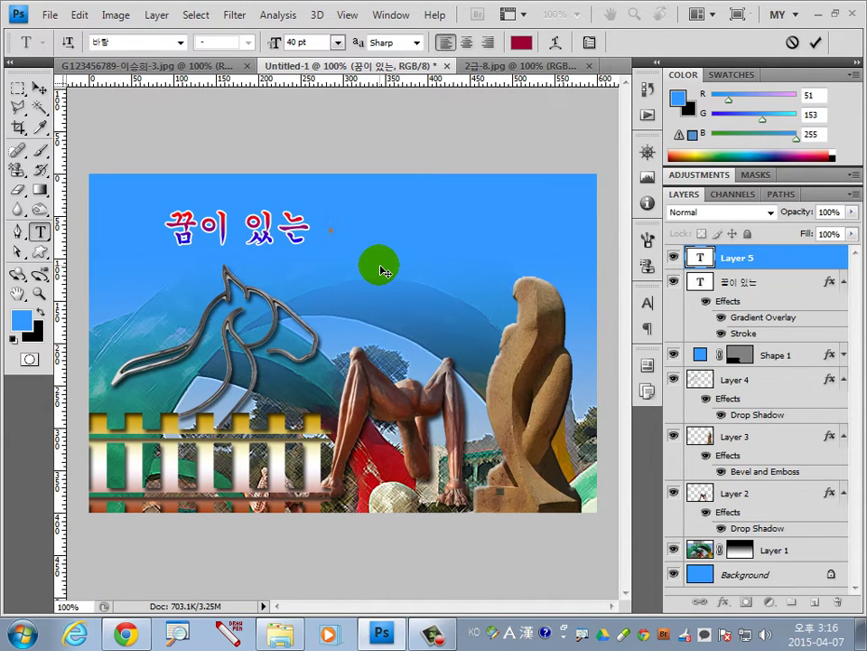
- Switch input to English, type 'Sculpture Park' and commit the text layer
text(ㄴ)
key(BackSpace)
key(Hangul)
text(S)
text(cu)
text(lp)
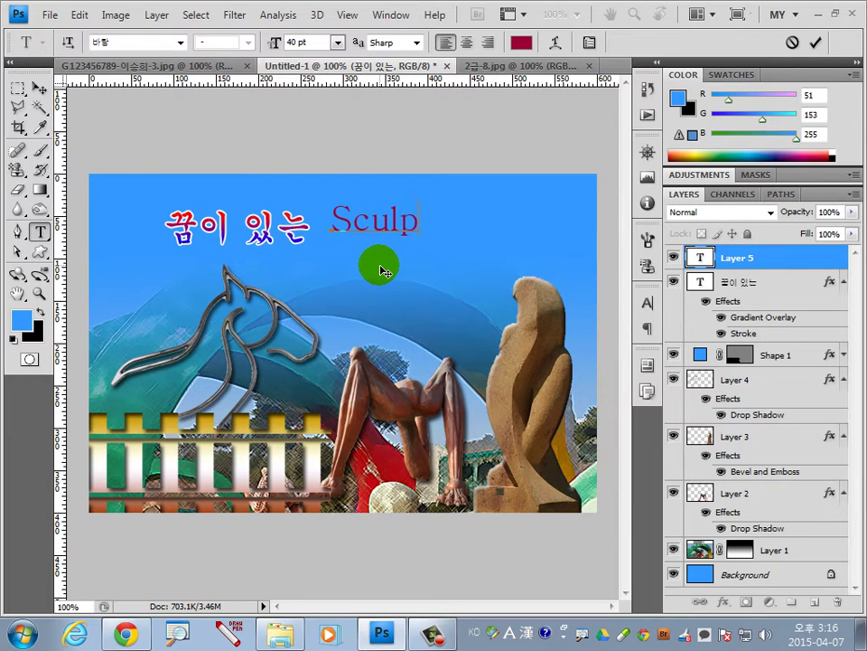
text(ture Park)
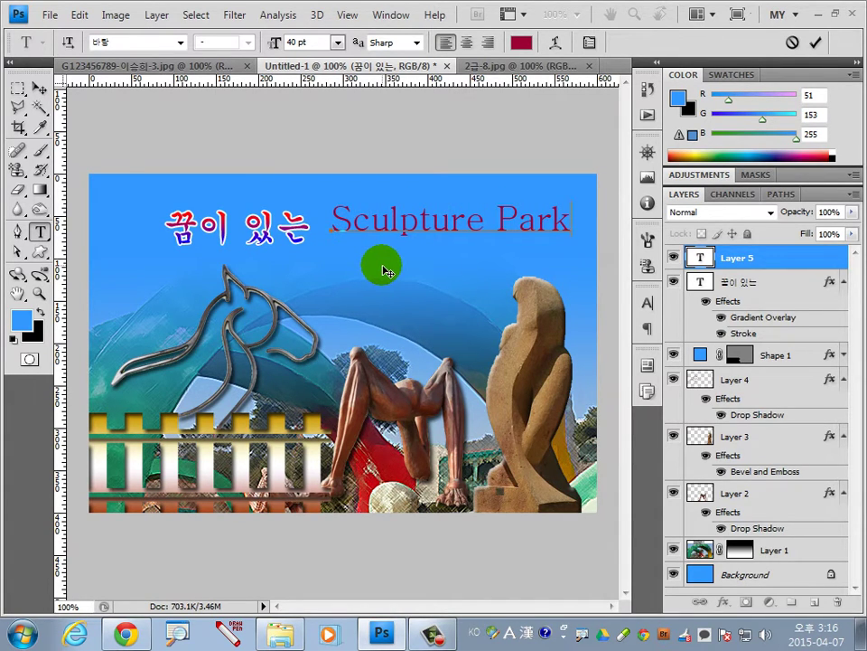
click(815, 43)
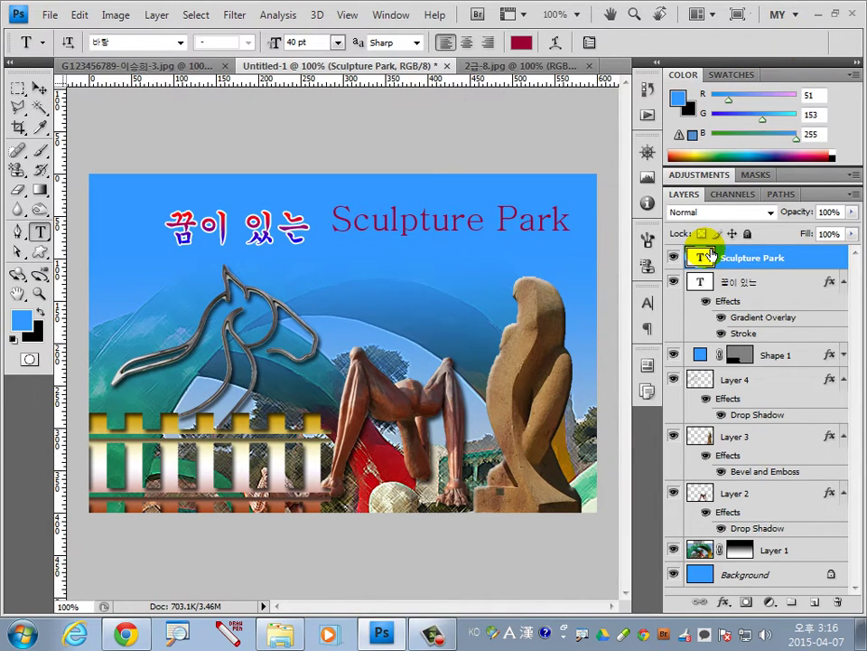
- Add a white 3 px Stroke layer style to the Sculpture Park text
double_click(822, 257)
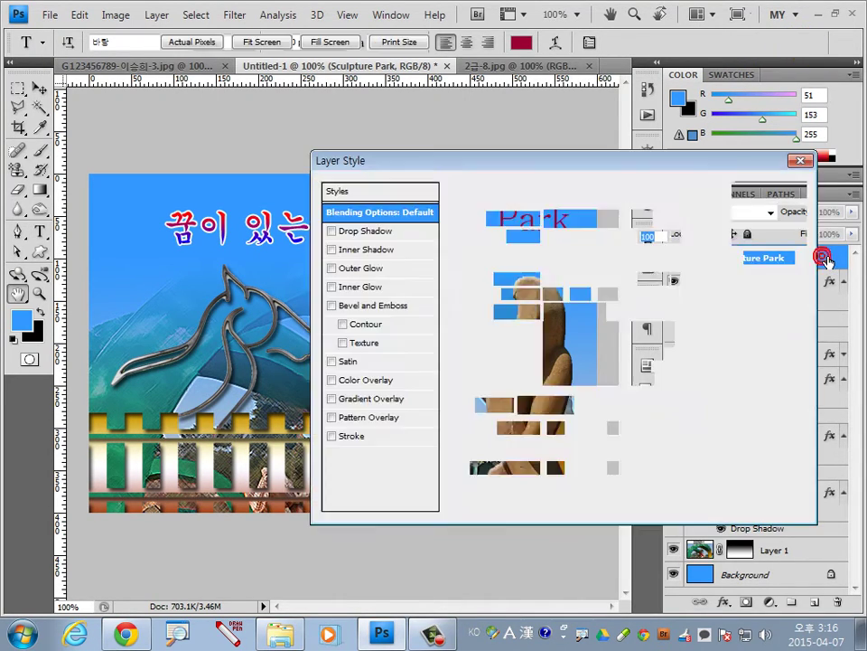
click(363, 438)
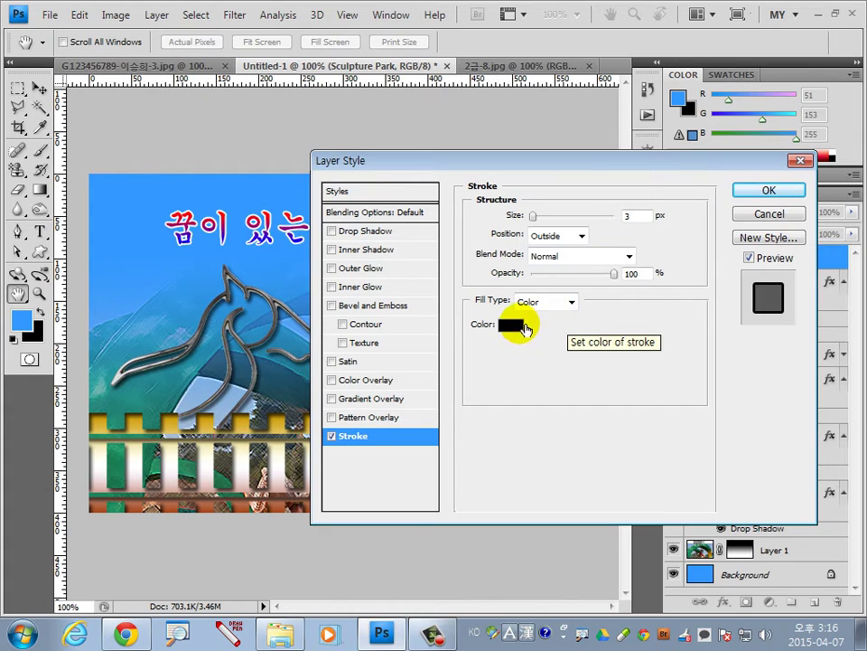
click(511, 324)
click(200, 202)
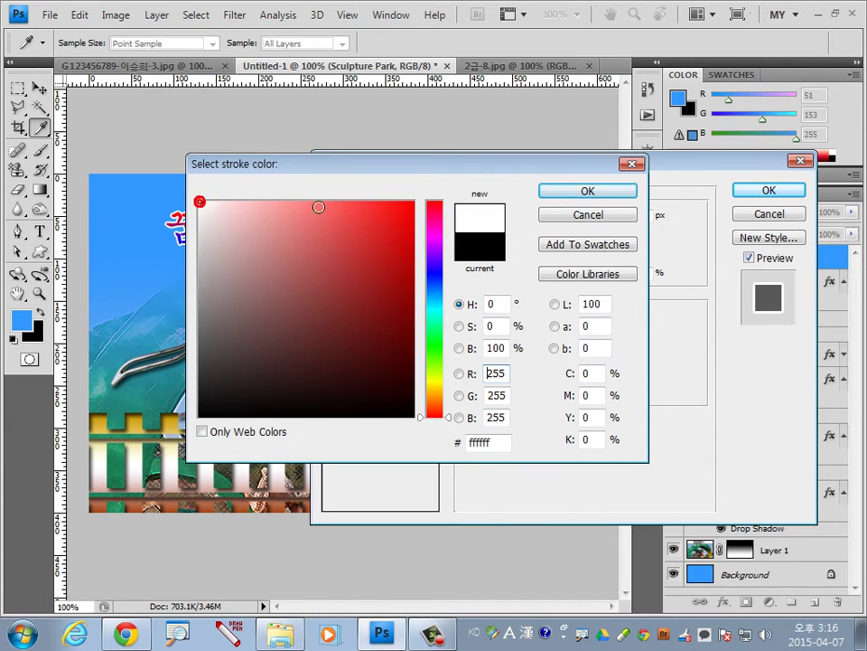
click(629, 192)
click(757, 190)
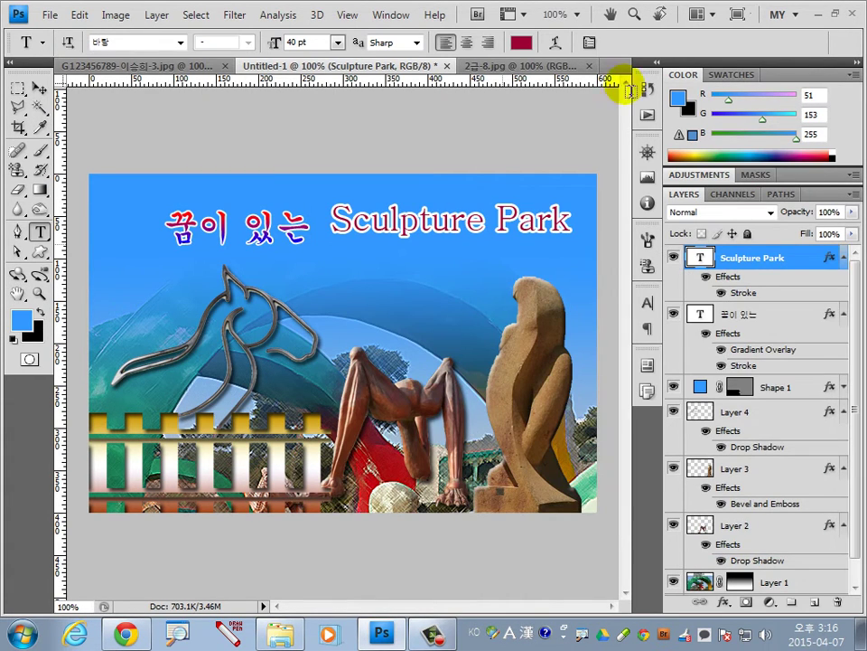
click(40, 89)
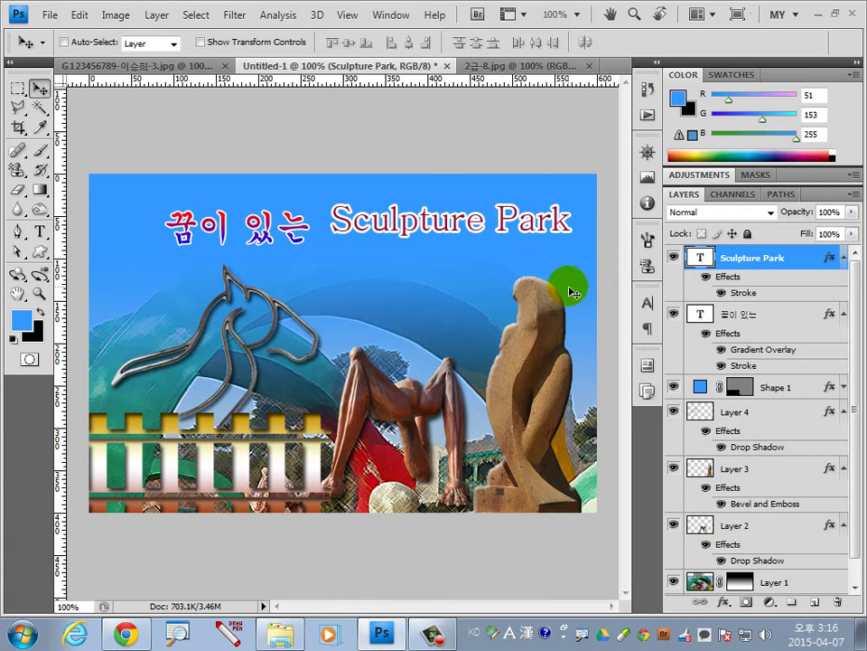
- Nudge the Korean heading left and move Sculpture Park down beside it on one line
click(728, 313)
mouse_move(239, 243)
mouse_down()
mouse_move(226, 240)
mouse_move(304, 266)
mouse_up()
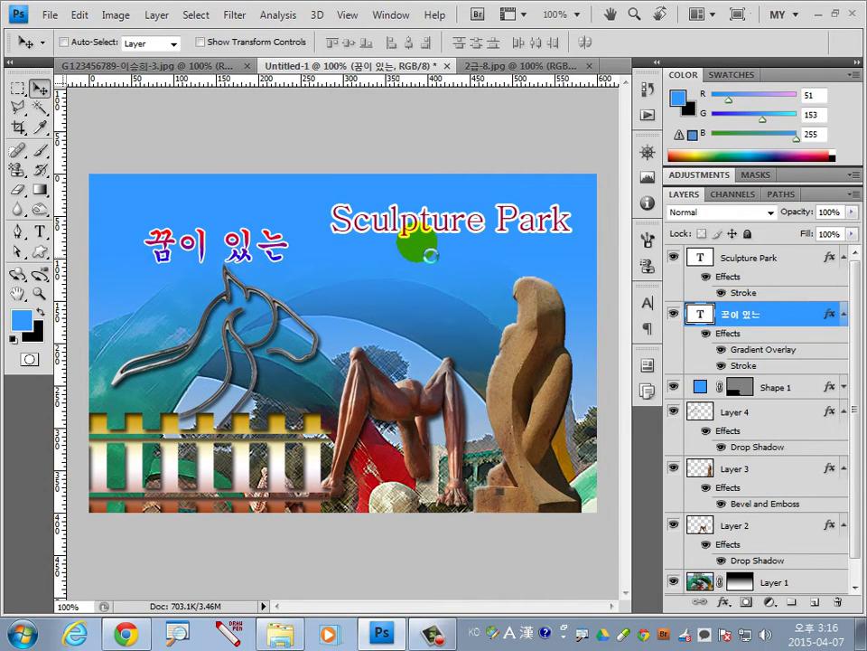
click(723, 258)
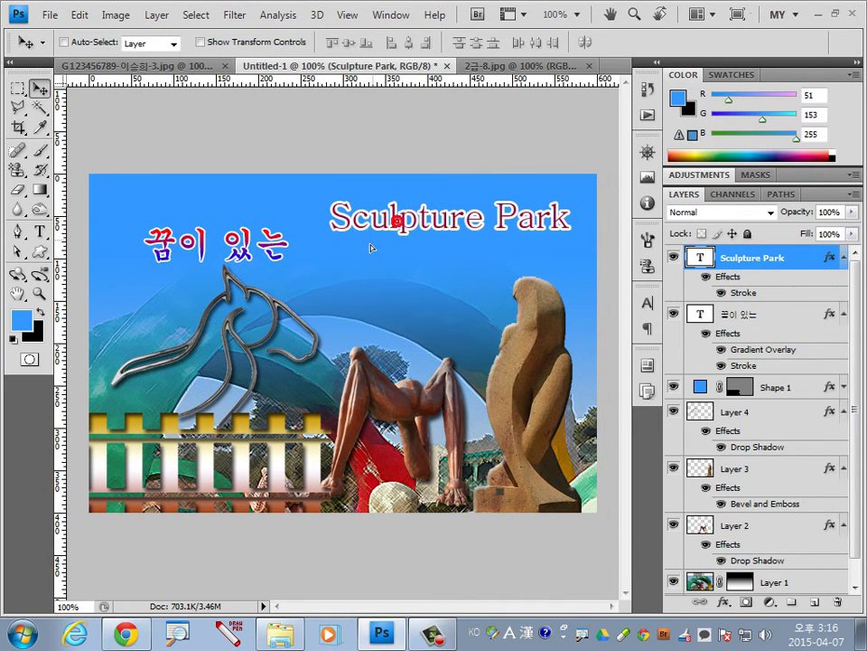
drag(402, 229, 368, 247)
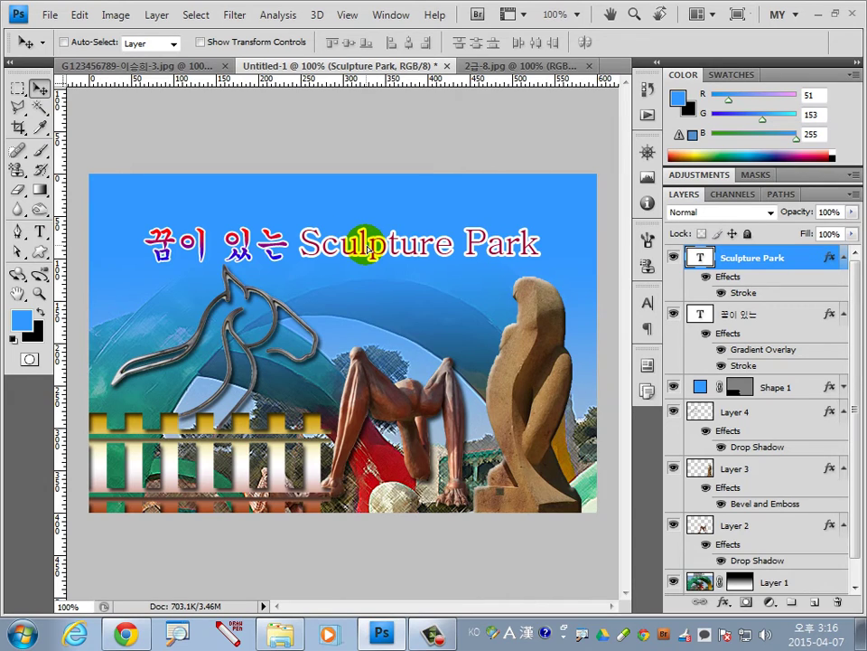
drag(367, 248, 370, 244)
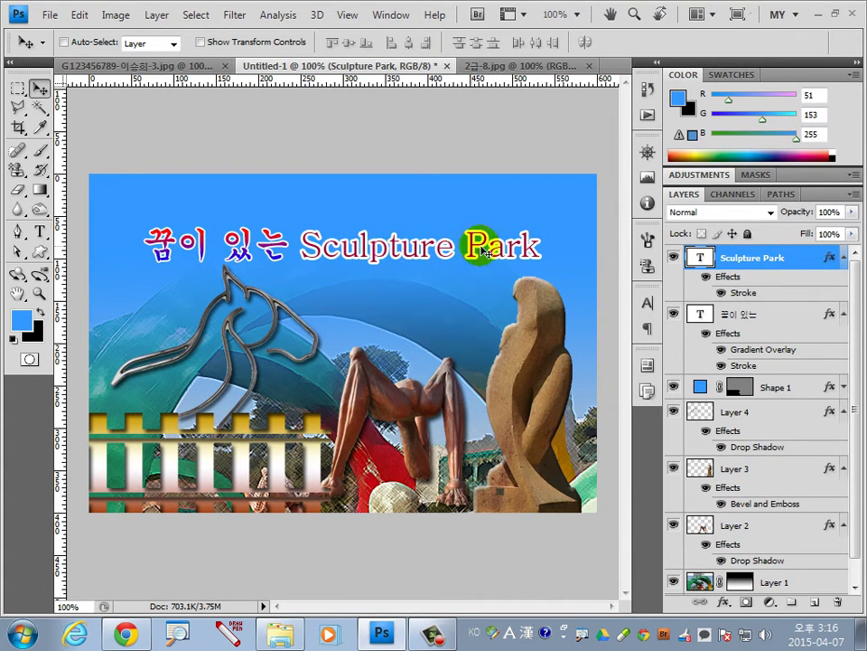
- Select the ornamental flourish in the Custom Shape tool's shape list
click(40, 251)
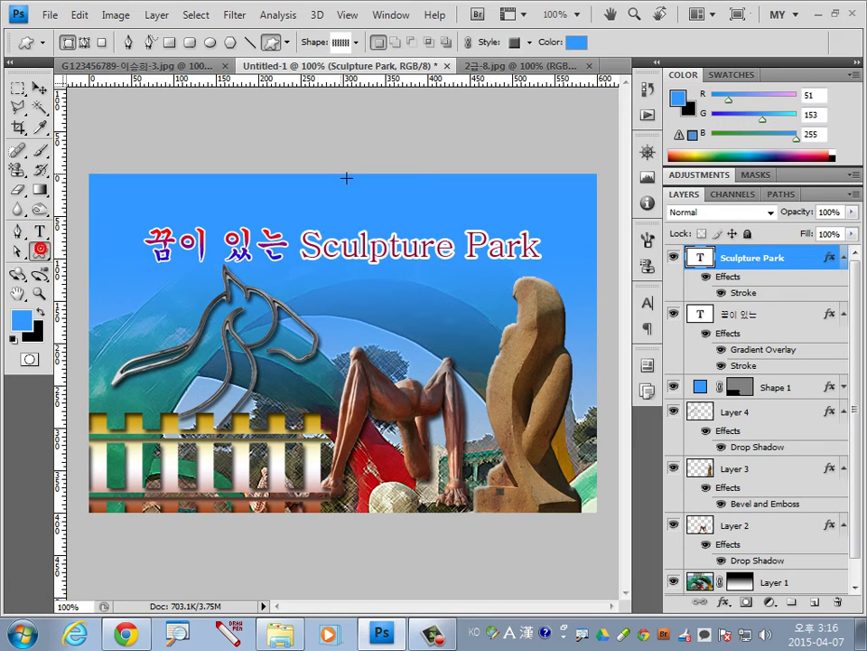
click(355, 43)
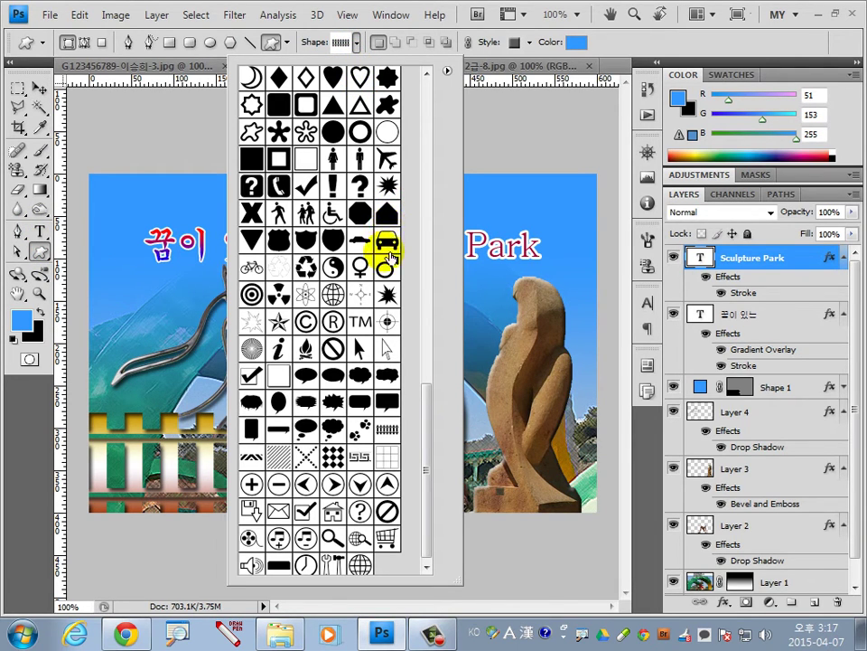
drag(422, 396, 422, 303)
click(389, 178)
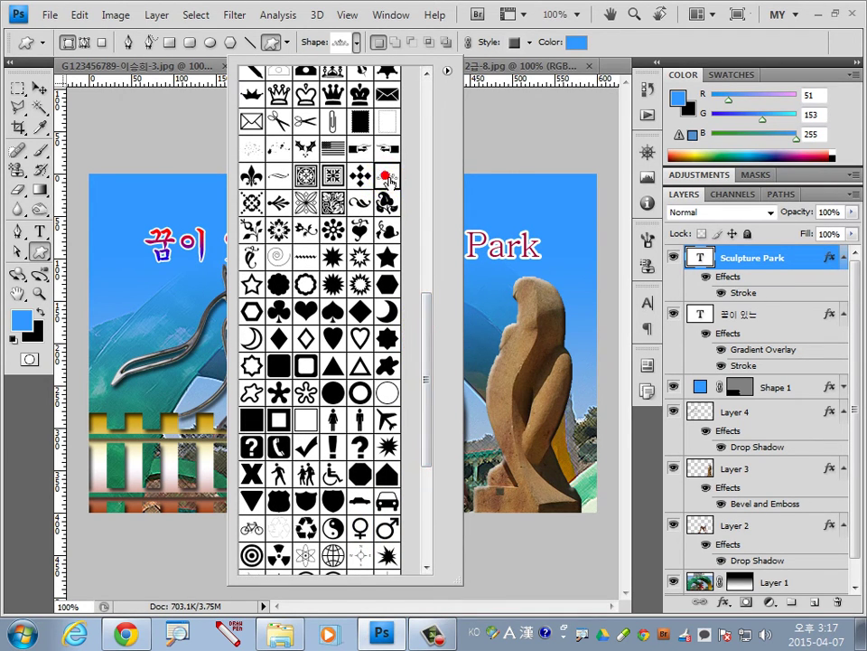
click(391, 179)
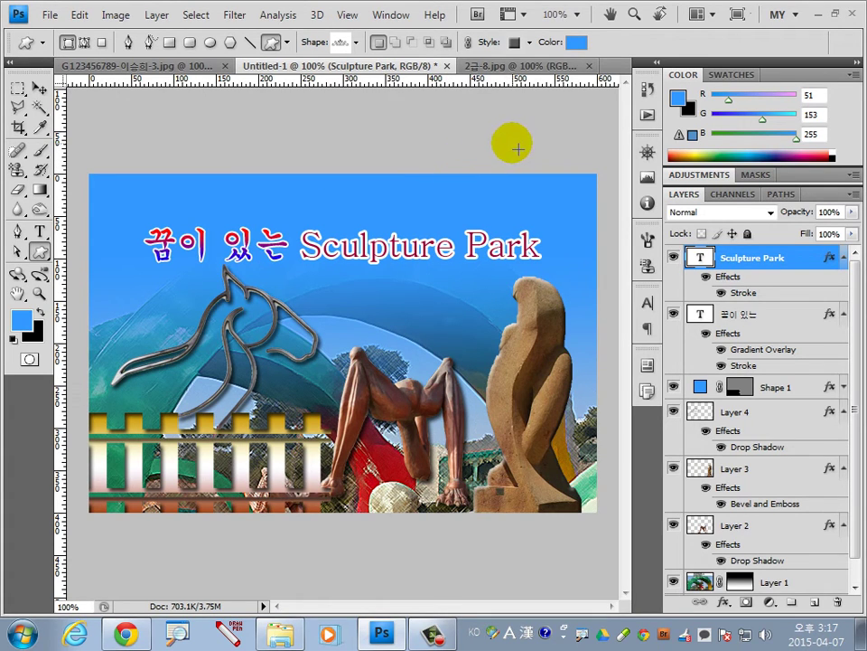
- Set the shape colour to #ff6600 and draw the ornament above 'Park'
click(576, 42)
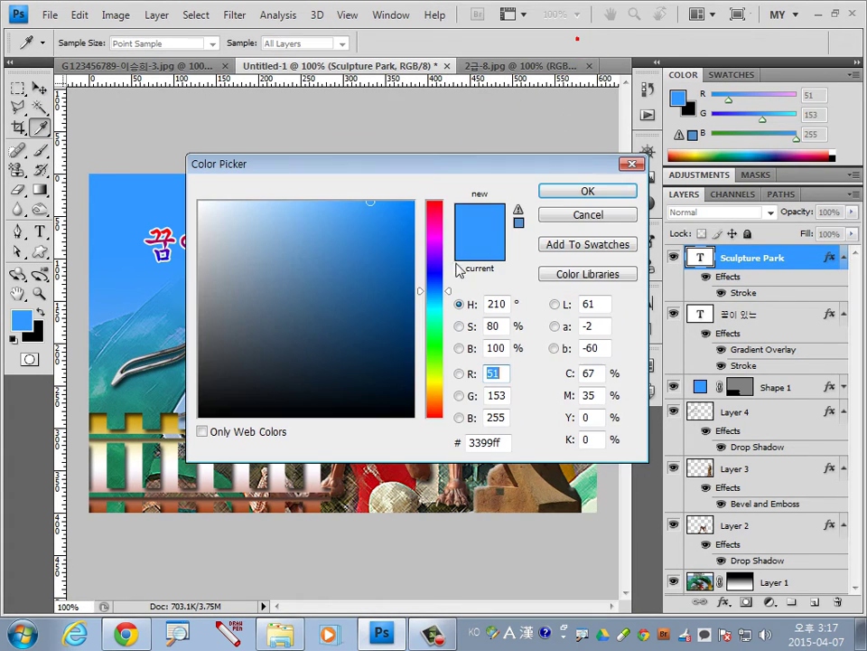
click(496, 449)
text(ff5)
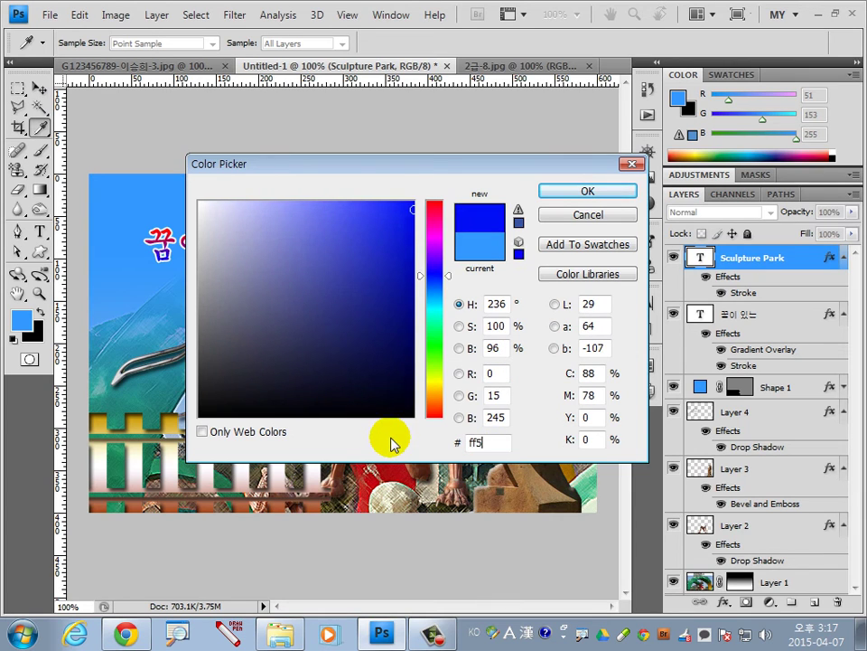
key(BackSpace)
text(6600)
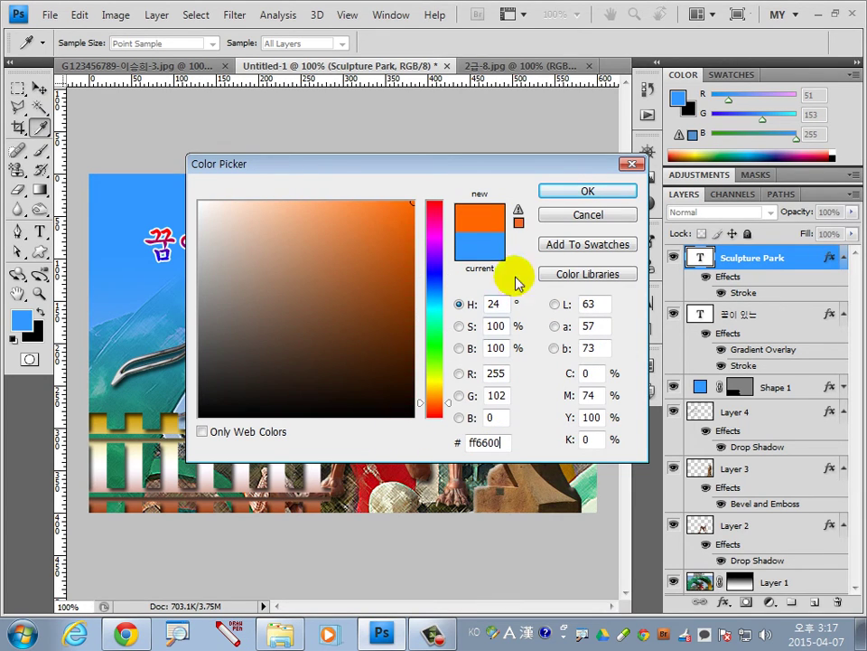
click(585, 191)
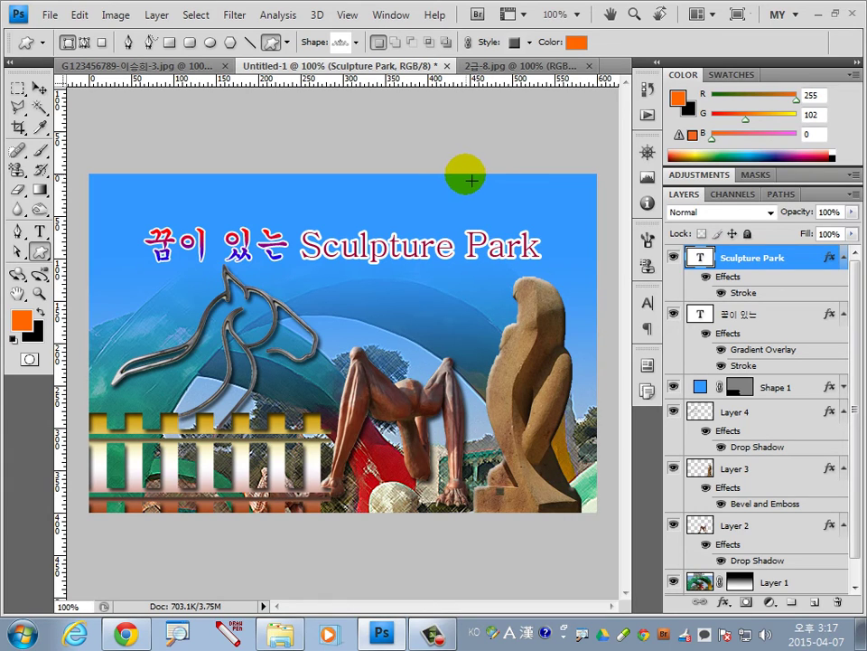
drag(459, 188, 546, 224)
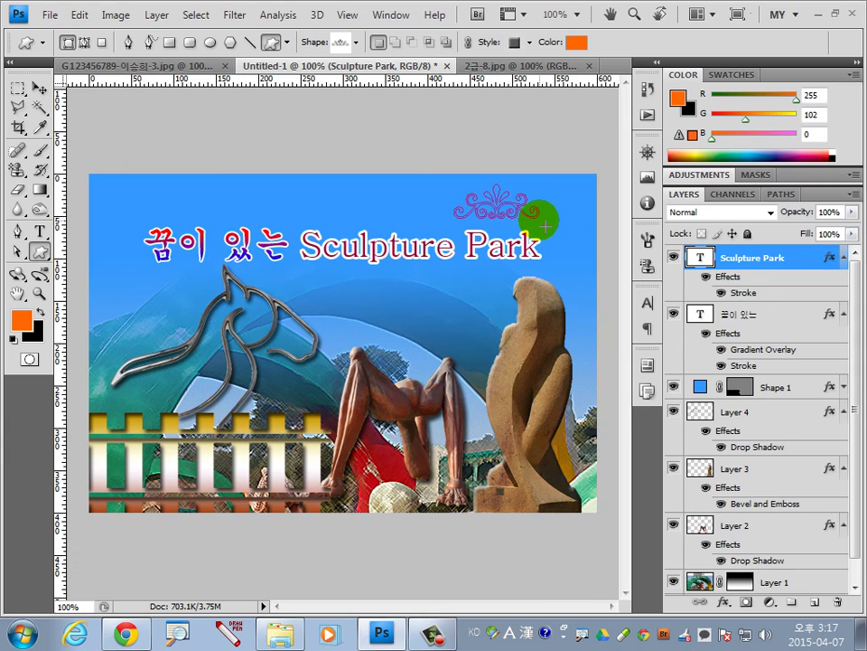
drag(546, 225, 546, 224)
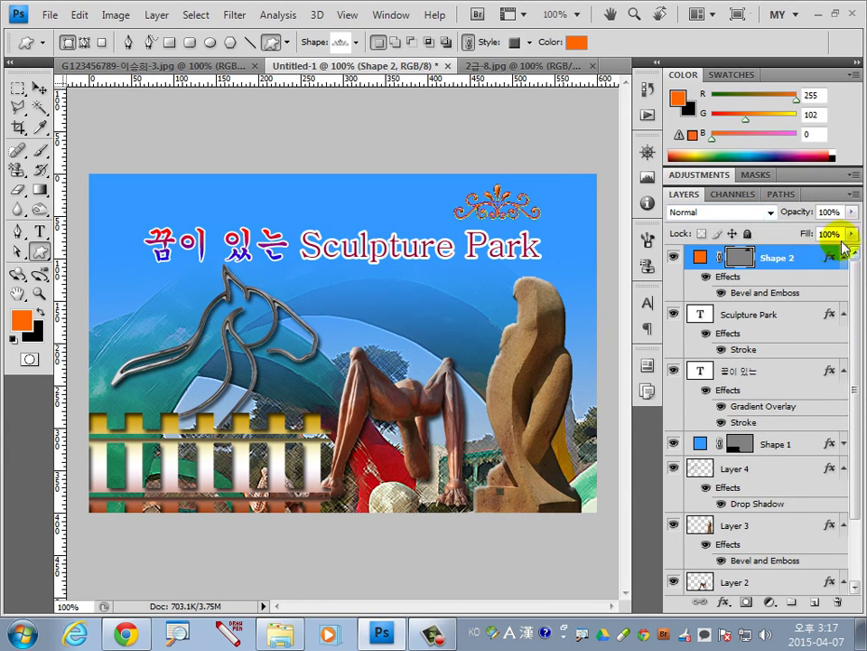
- Give Shape 2 a Drop Shadow and a white 3 px Stroke
double_click(814, 260)
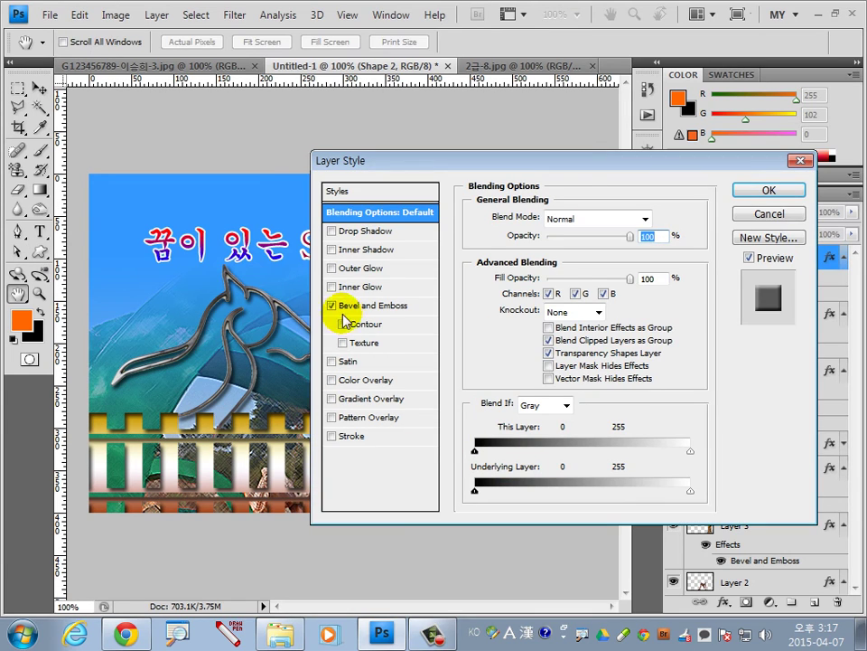
click(362, 231)
click(352, 436)
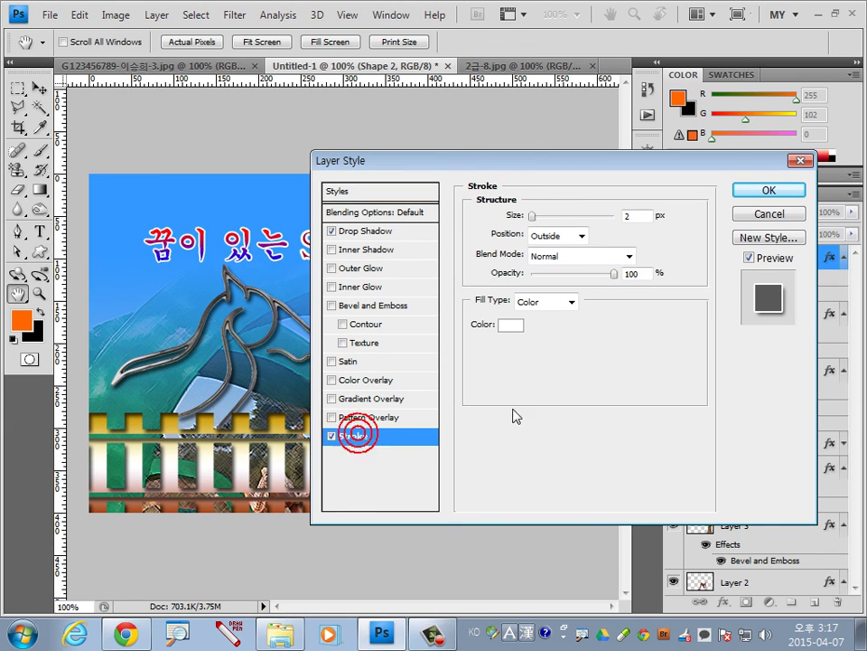
double_click(630, 214)
text(3)
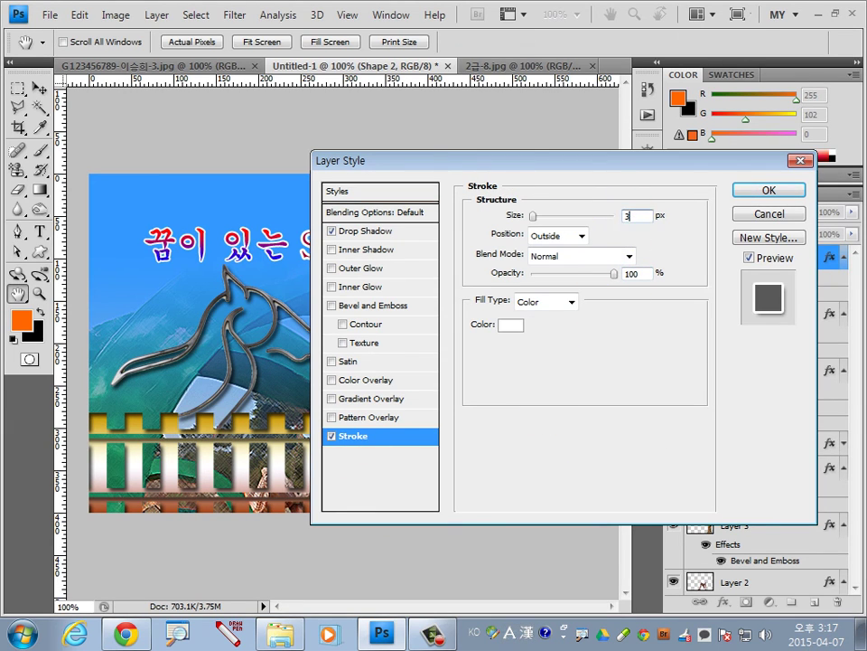
click(511, 324)
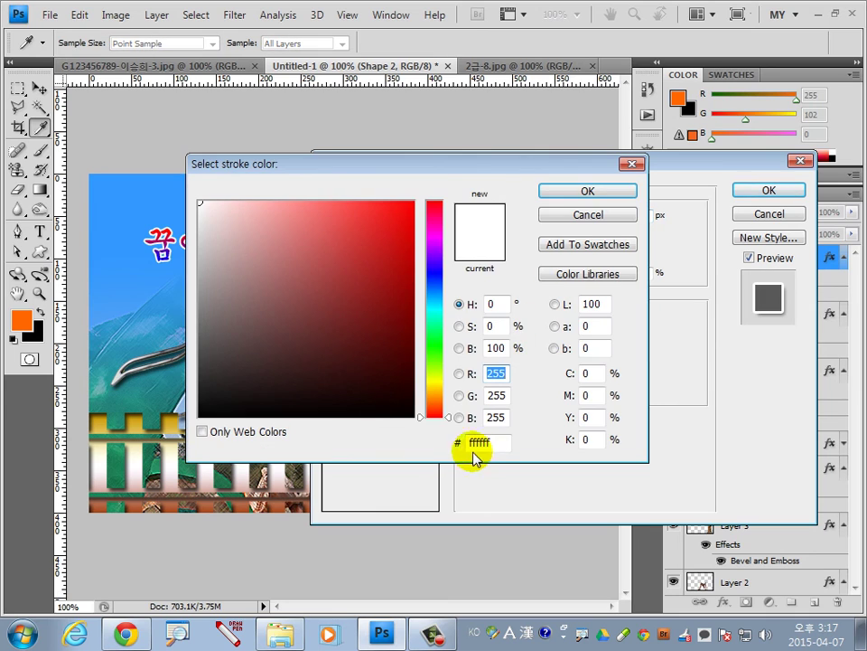
click(586, 190)
drag(656, 166, 621, 344)
click(733, 365)
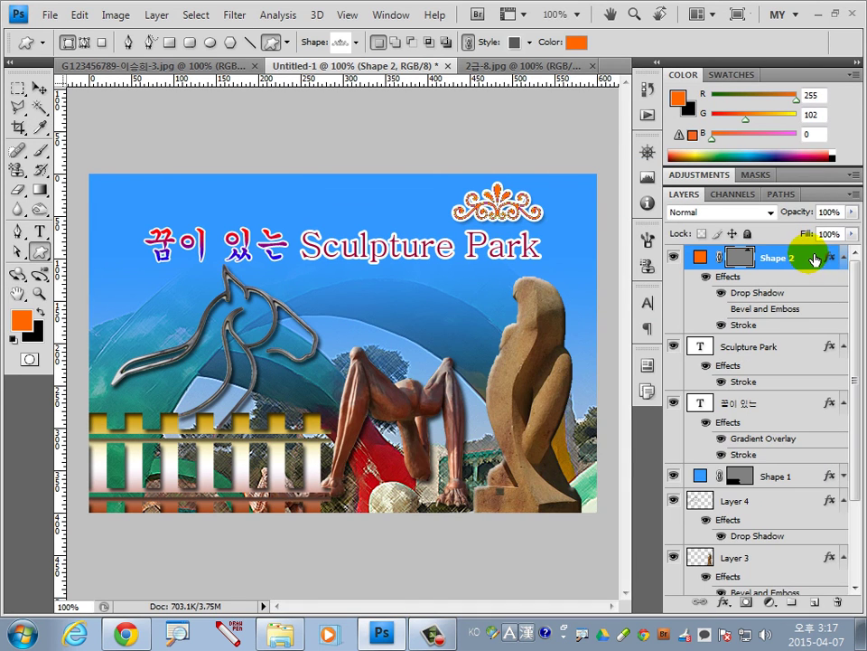
click(845, 258)
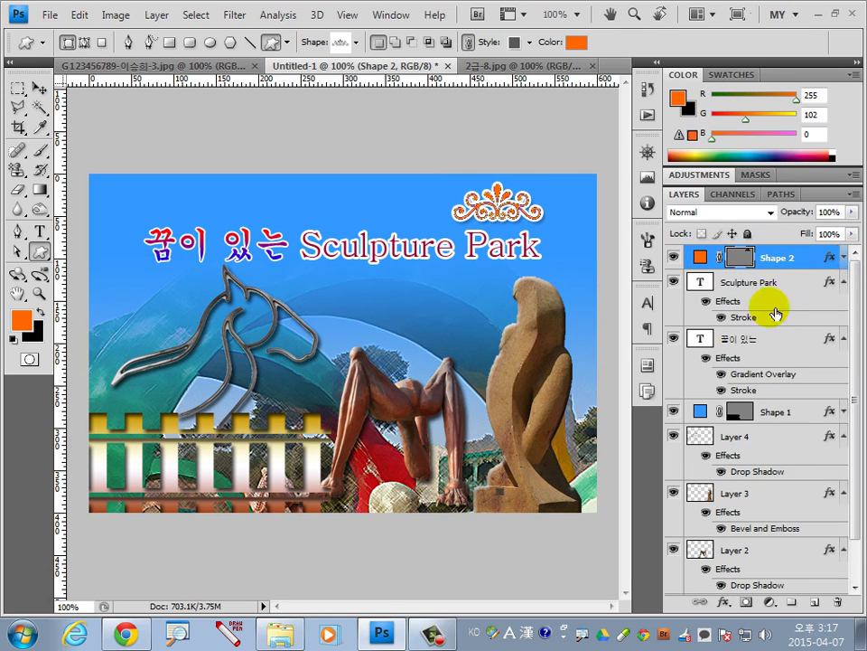